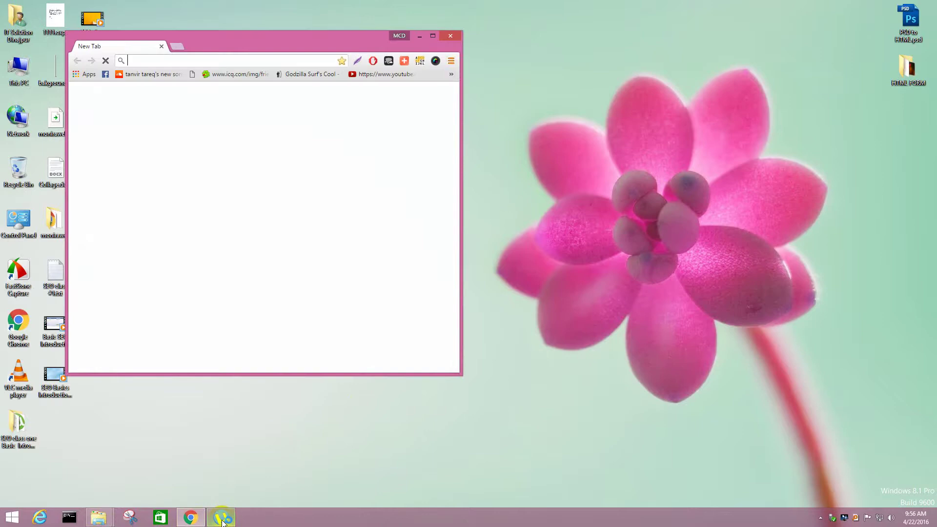
Step: Minimize uTorrent and maximize Chrome on its New Tab page
{"action": "left_click", "coordinate": [222, 522]}
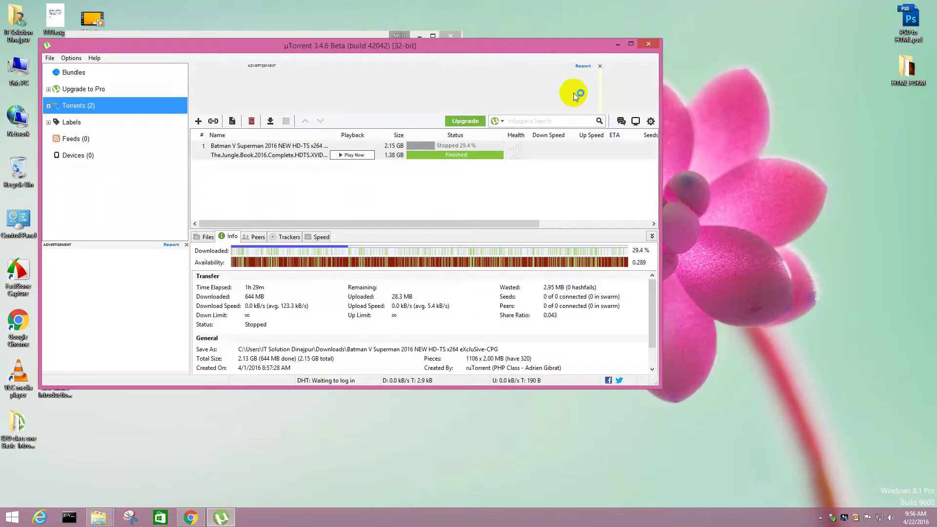
{"action": "left_click", "coordinate": [618, 45]}
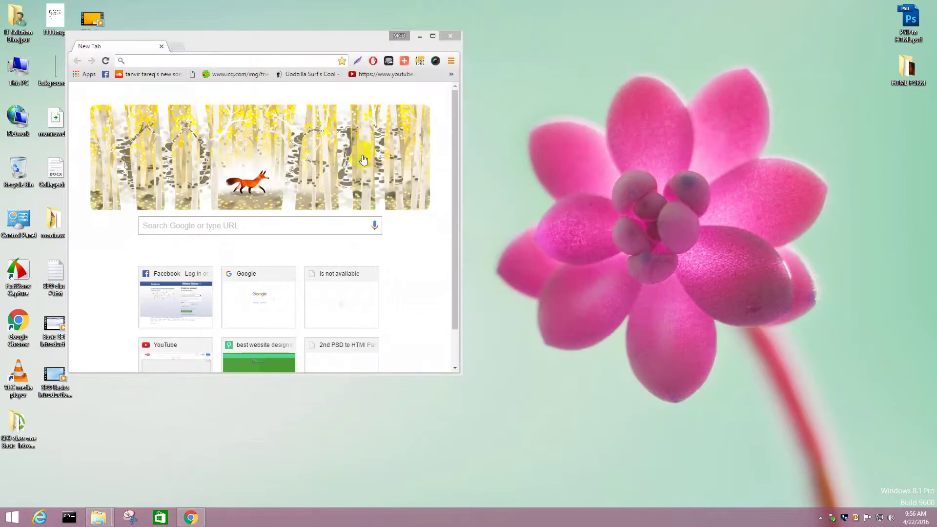
{"action": "left_click", "coordinate": [433, 36]}
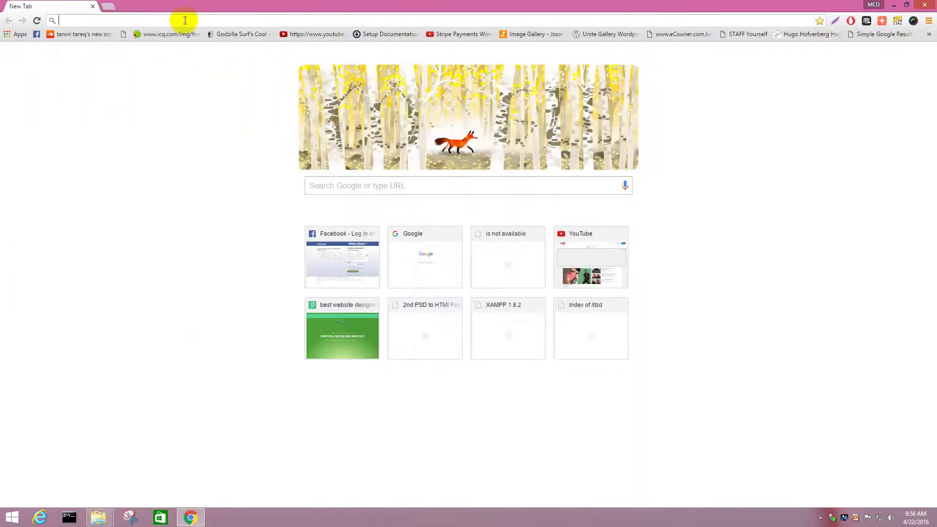
Step: Load alphatechworld.com from the address bar and open a second blank tab
{"action": "type", "text": "alphatechworld.com"}
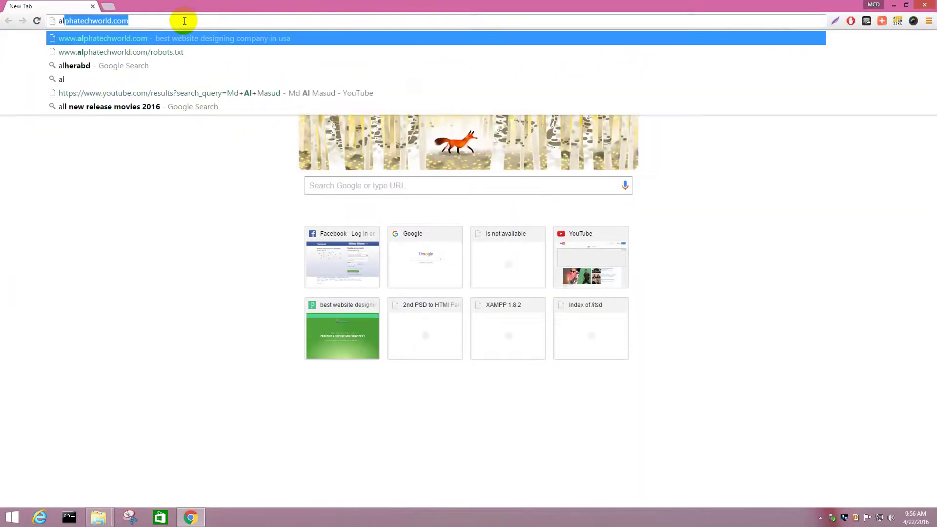
{"action": "key", "text": "Return"}
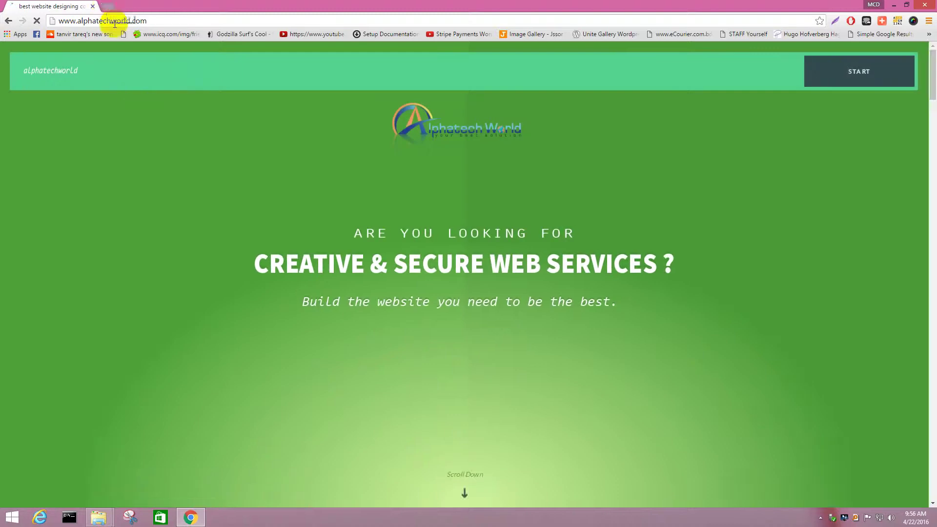
{"action": "left_click", "coordinate": [107, 7]}
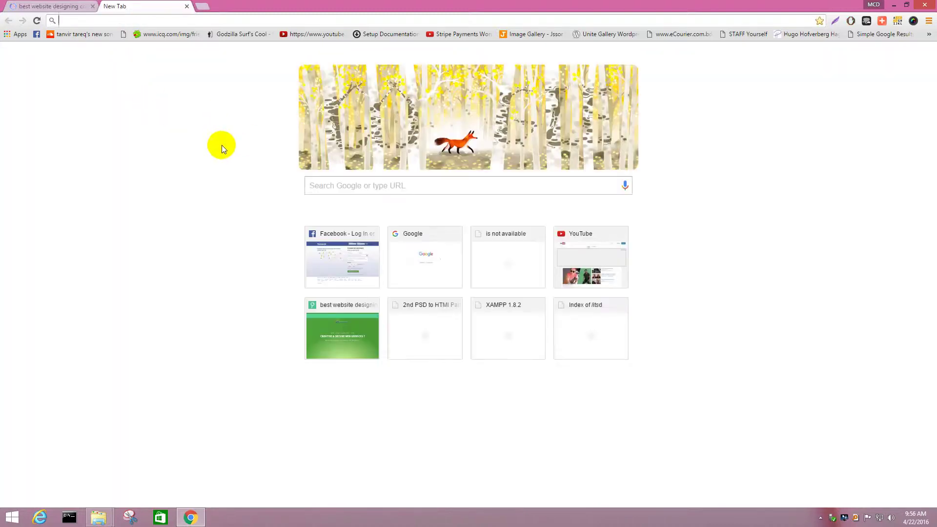
Step: Search Google for 'add url to yahoo' in the new tab
{"action": "left_click", "coordinate": [366, 189]}
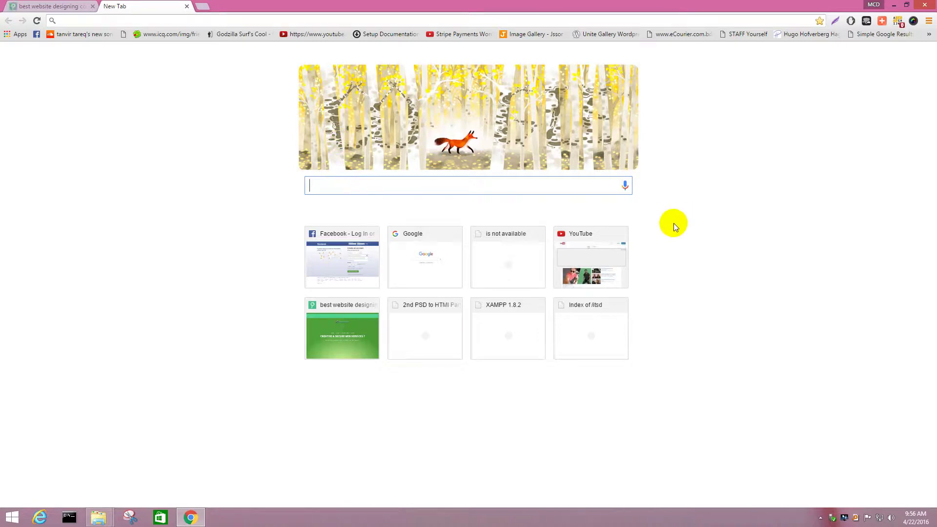
{"action": "left_click", "coordinate": [375, 21]}
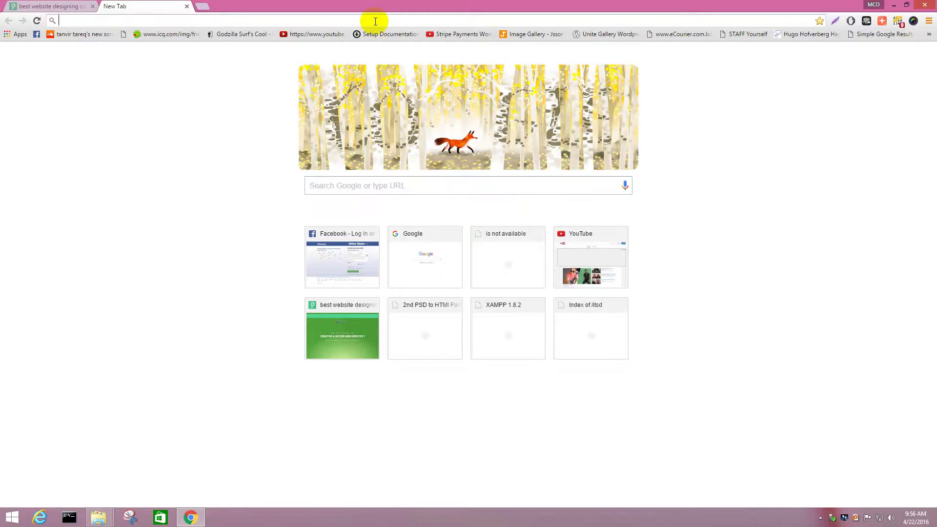
{"action": "type", "text": "add ur"}
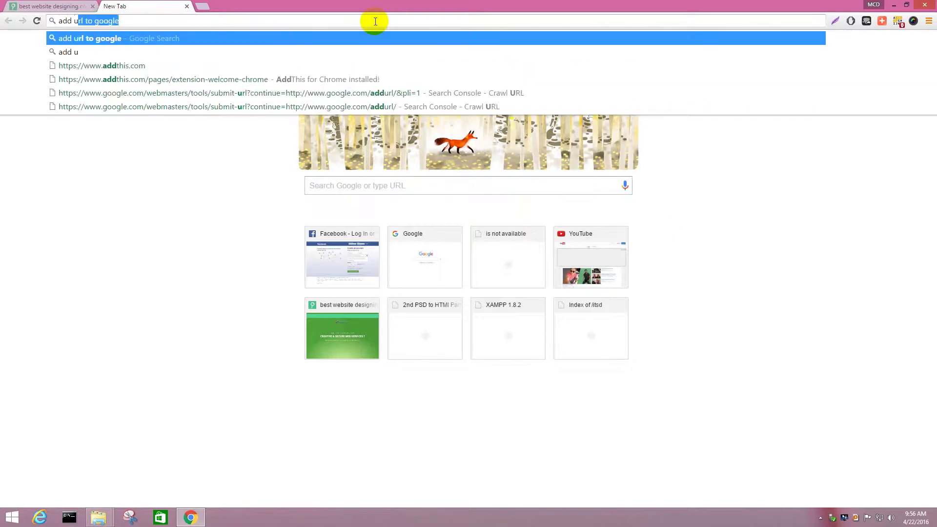
{"action": "type", "text": "l to yu"}
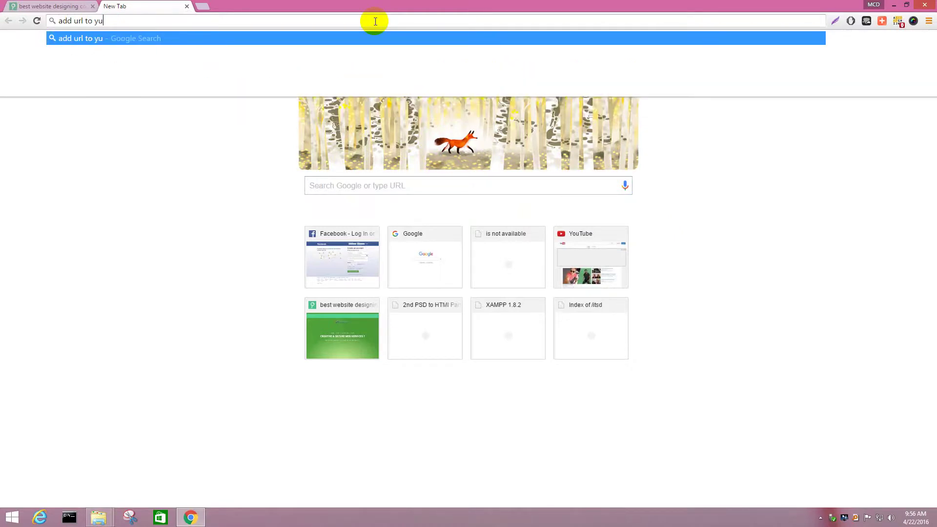
{"action": "type", "text": "ahoo"}
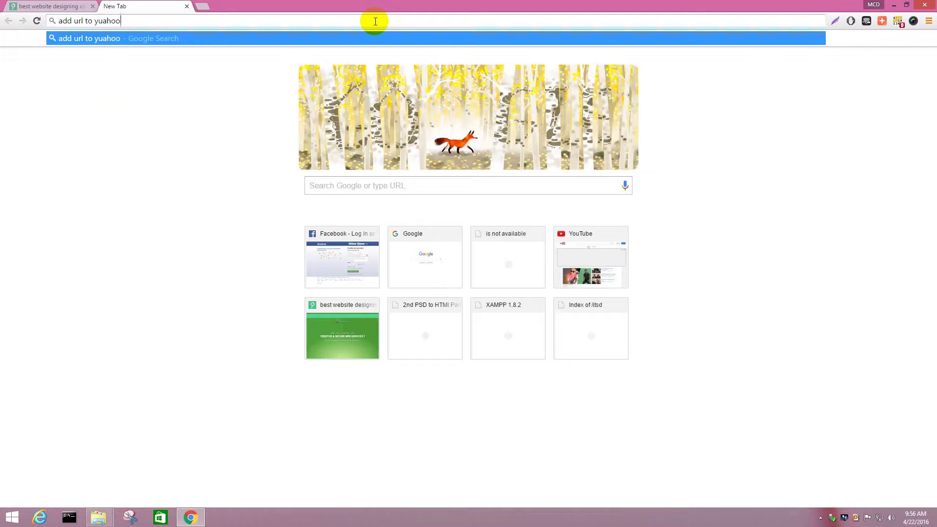
{"action": "key", "text": "BackSpace"}
{"action": "key", "text": "BackSpace"}
{"action": "key", "text": "BackSpace"}
{"action": "key", "text": "BackSpace"}
{"action": "key", "text": "BackSpace"}
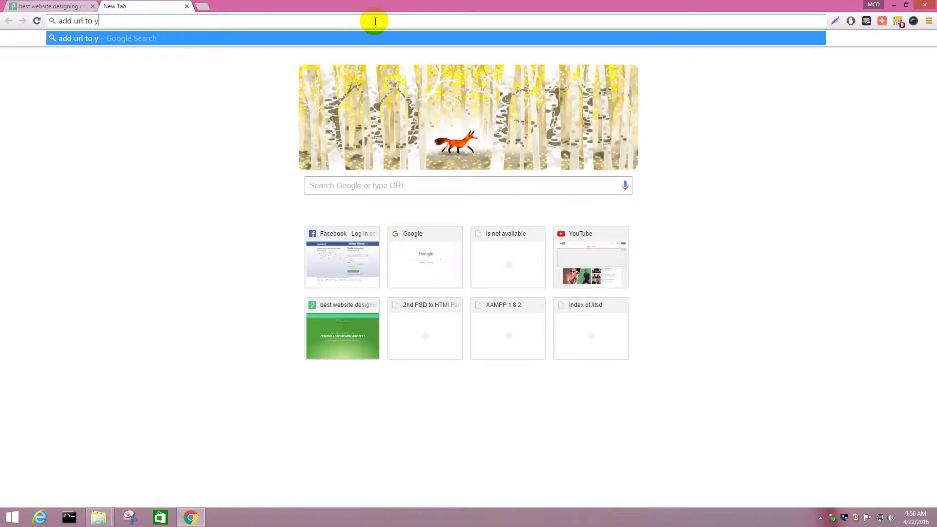
{"action": "type", "text": "ahoo"}
{"action": "key", "text": "Return"}
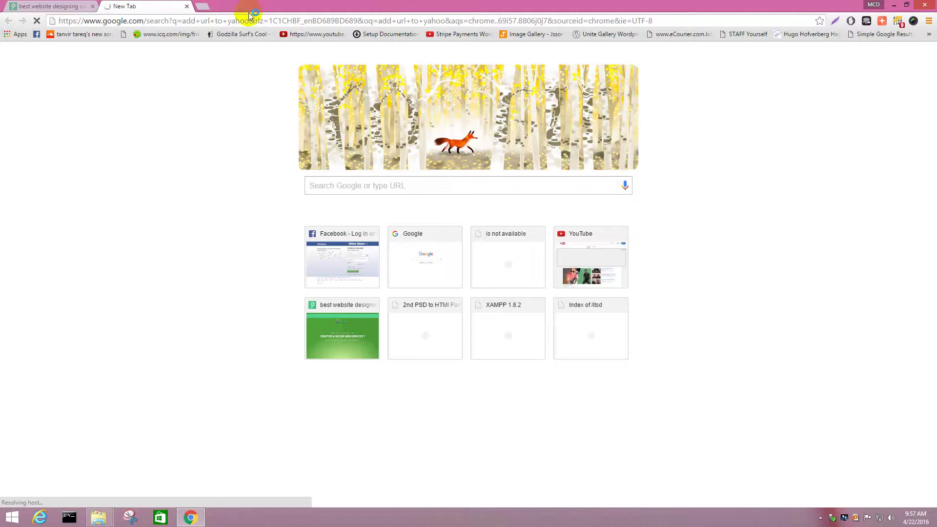
Step: In two more tabs, search 'add url to bing' and 'add url to yandex'
{"action": "left_click", "coordinate": [207, 7]}
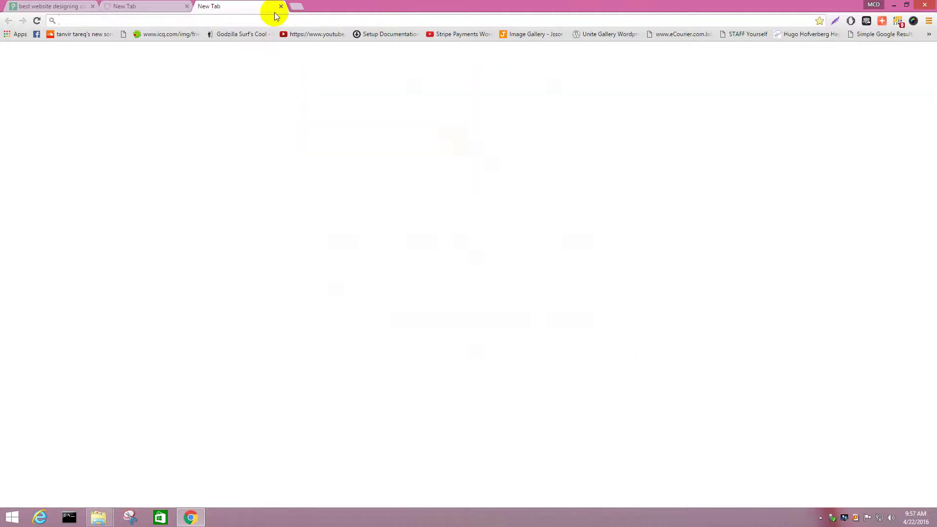
{"action": "type", "text": "add url"}
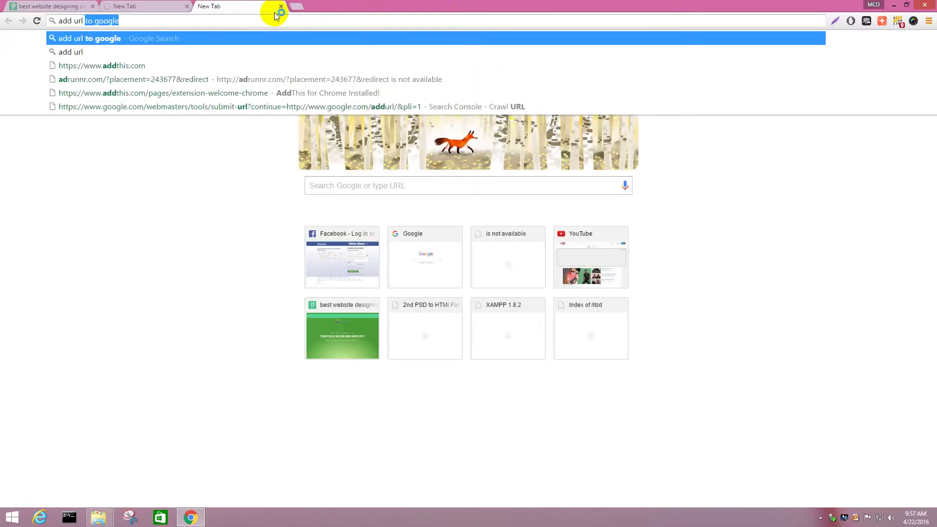
{"action": "type", "text": " to bing"}
{"action": "key", "text": "Return"}
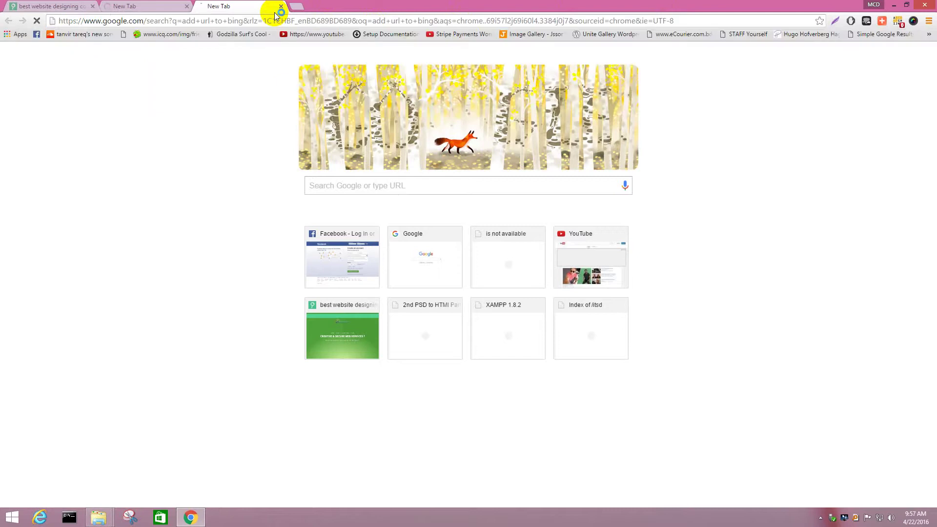
{"action": "left_click", "coordinate": [301, 7]}
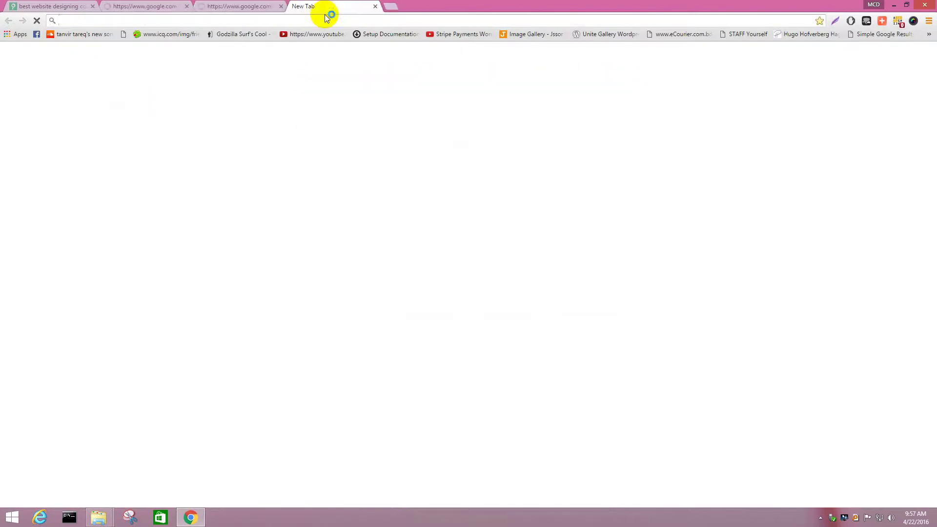
{"action": "type", "text": "ad"}
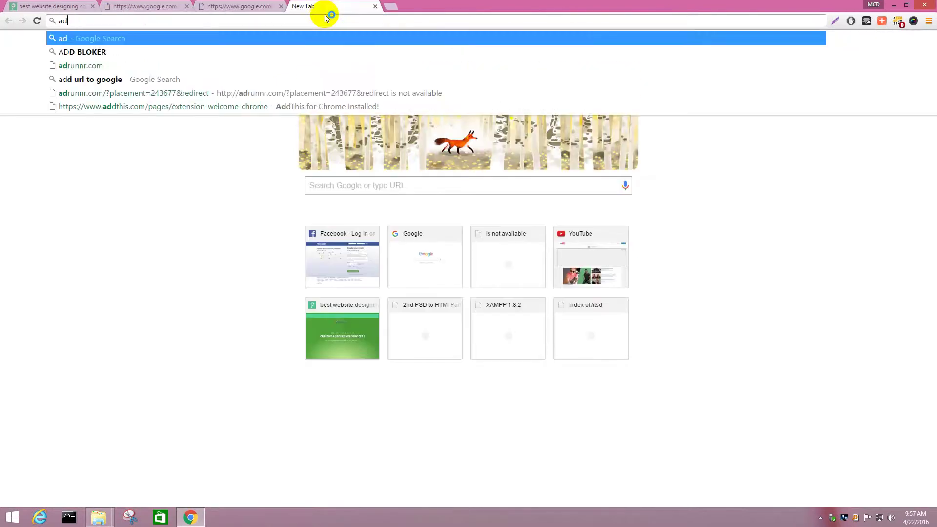
{"action": "type", "text": "d url to "}
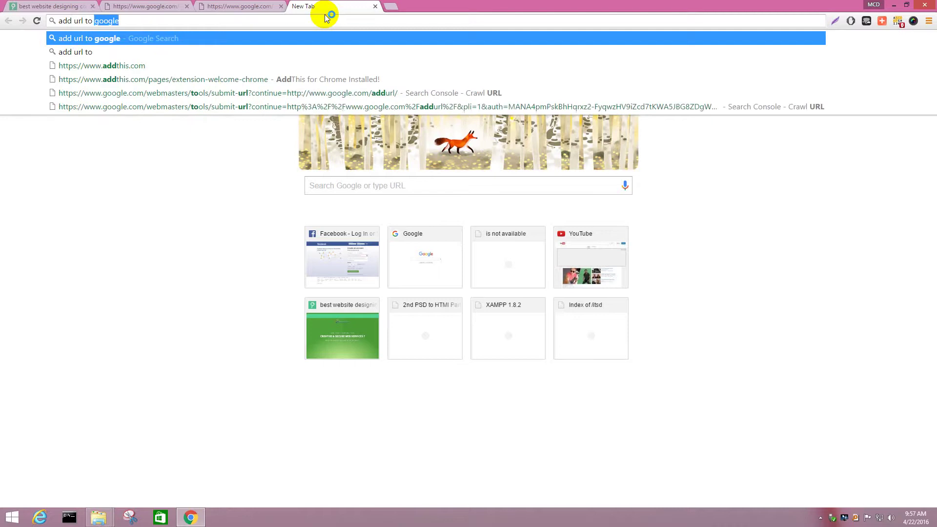
{"action": "type", "text": "yande"}
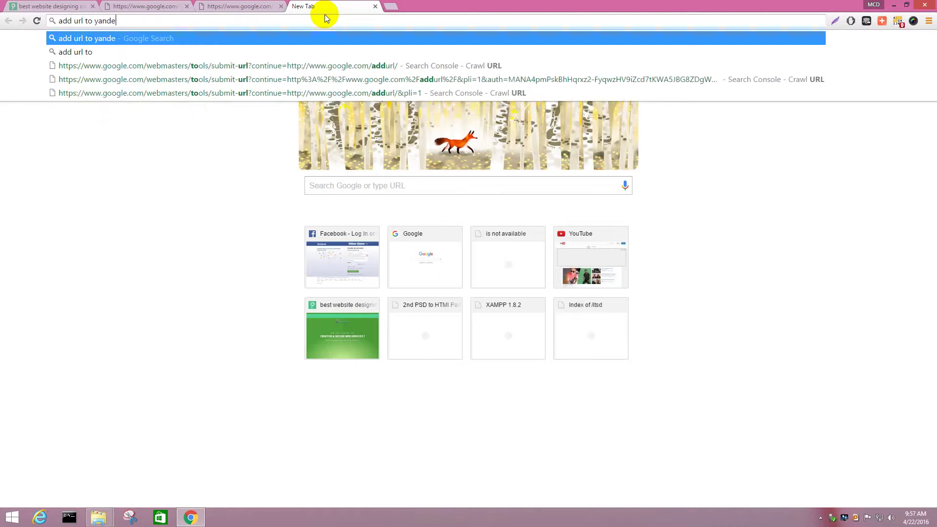
{"action": "type", "text": "x"}
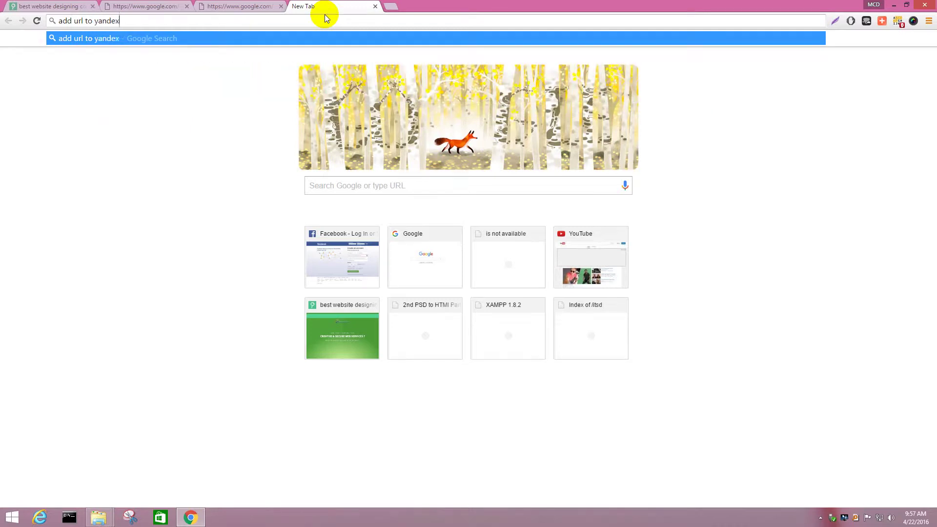
{"action": "key", "text": "Return"}
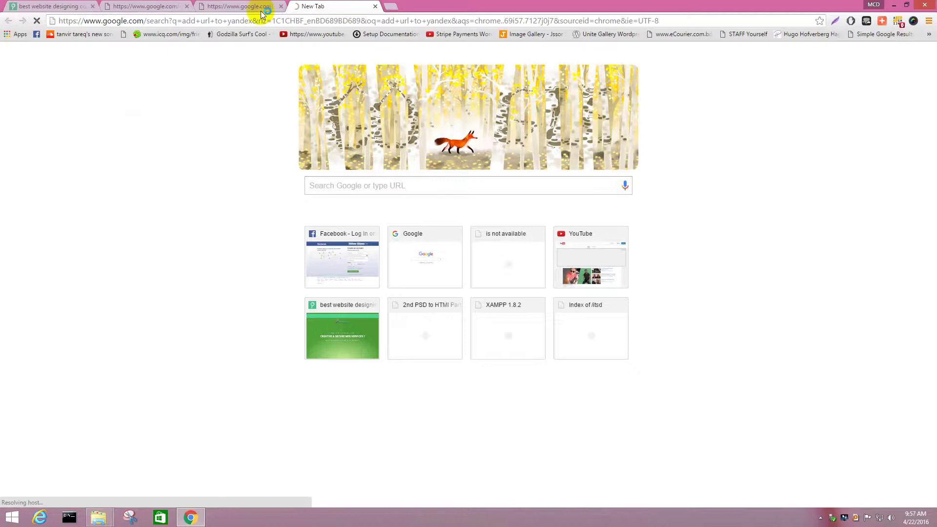
{"action": "left_click", "coordinate": [230, 7]}
{"action": "left_click", "coordinate": [147, 7]}
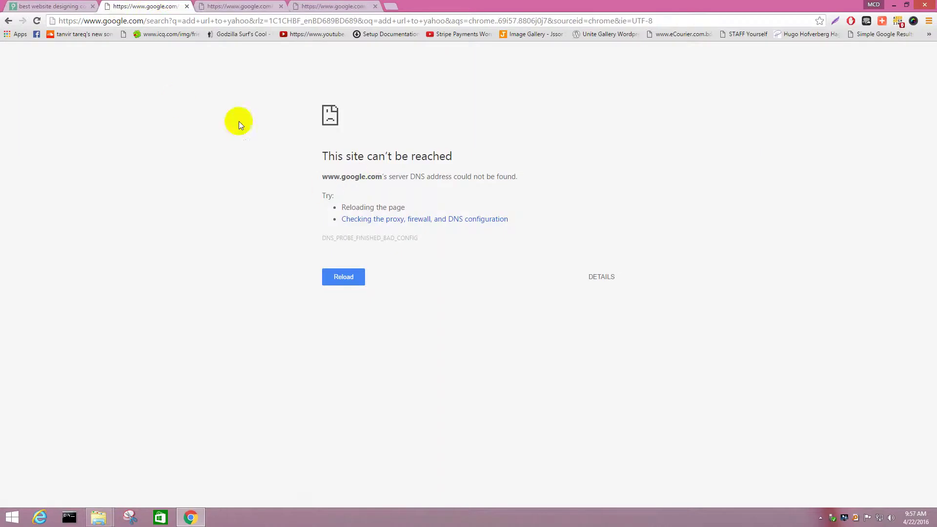
Step: Flip through the yahoo, bing and yandex search tabs, all showing DNS errors
{"action": "left_click", "coordinate": [245, 6]}
{"action": "left_click", "coordinate": [336, 6]}
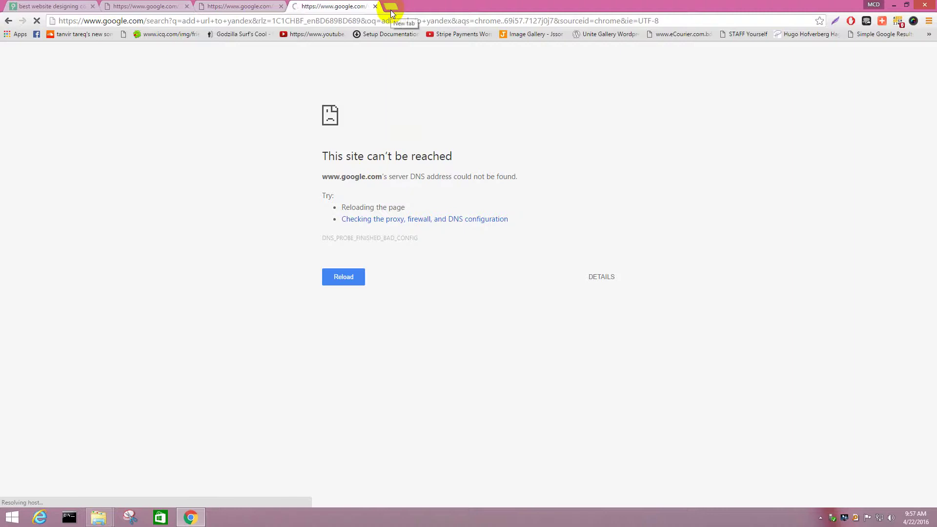
{"action": "left_click", "coordinate": [146, 6]}
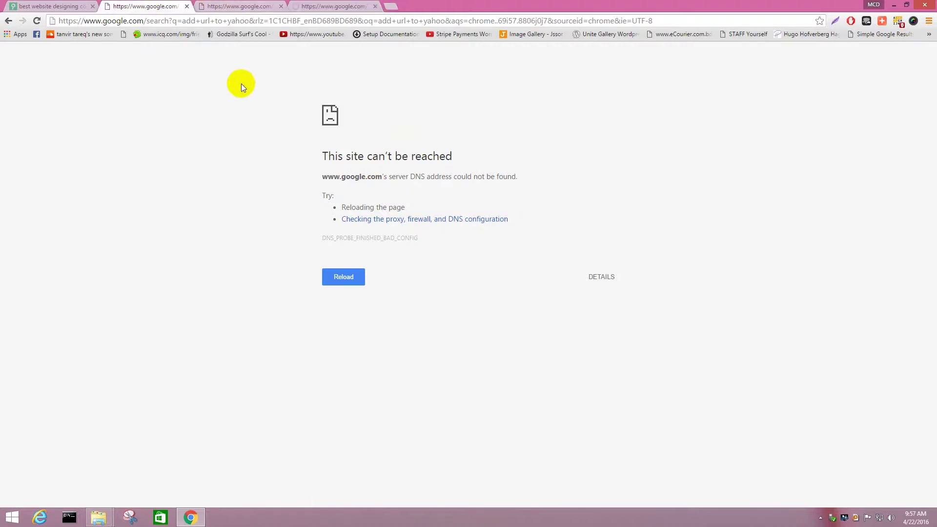
{"action": "left_click", "coordinate": [239, 7]}
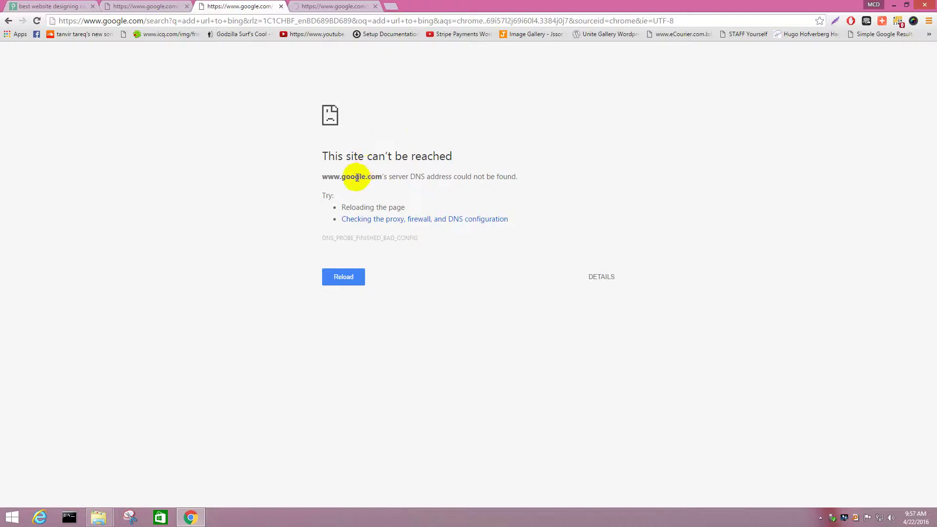
{"action": "left_click", "coordinate": [323, 7]}
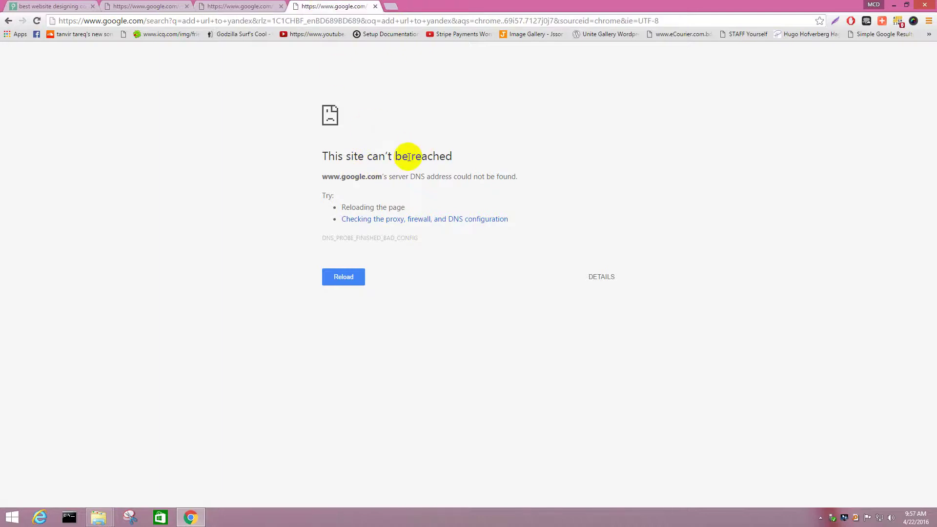
{"action": "left_click", "coordinate": [39, 6]}
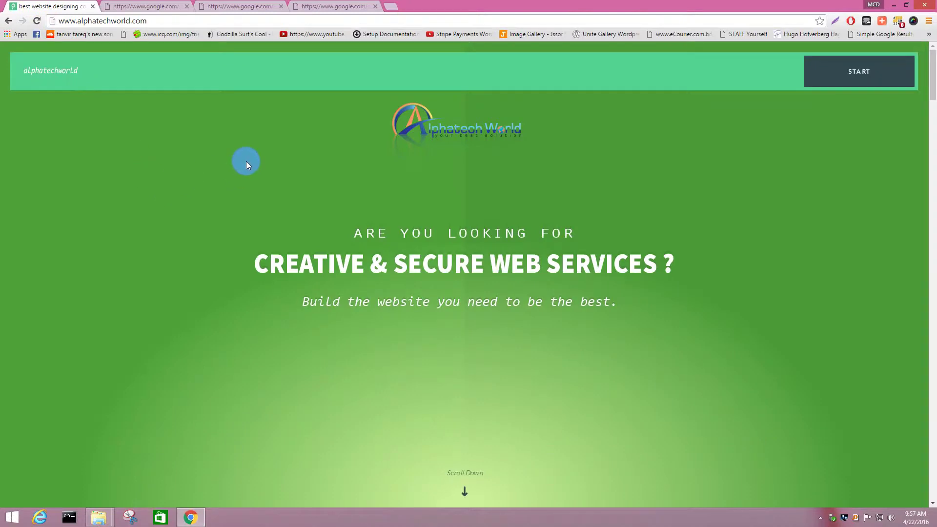
Step: Recheck the failed search tabs and settle on the alphatechworld.com tab
{"action": "left_click", "coordinate": [171, 6]}
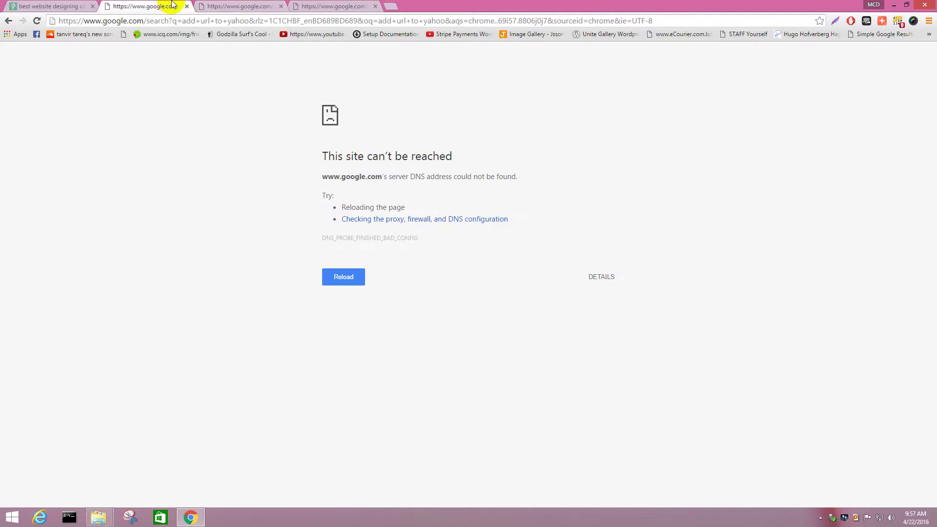
{"action": "left_click", "coordinate": [271, 6]}
{"action": "left_click", "coordinate": [312, 6]}
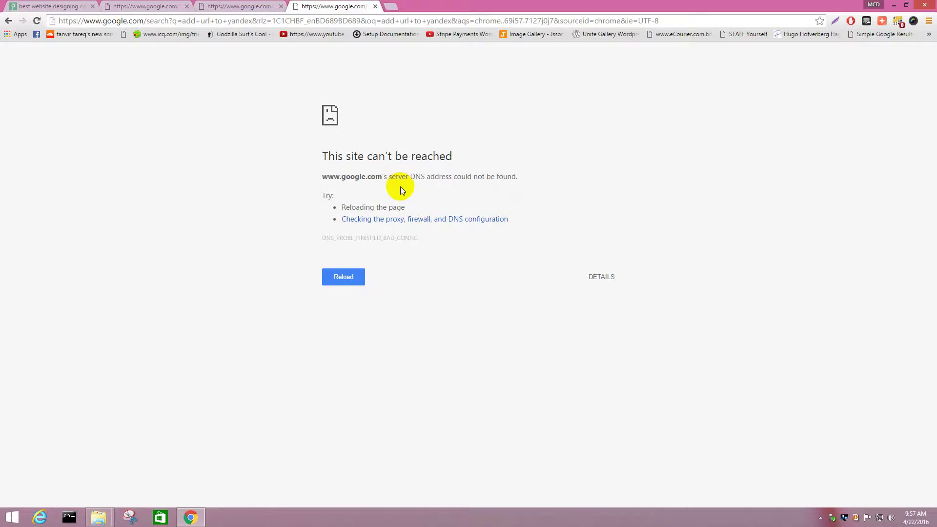
{"action": "left_click", "coordinate": [207, 5]}
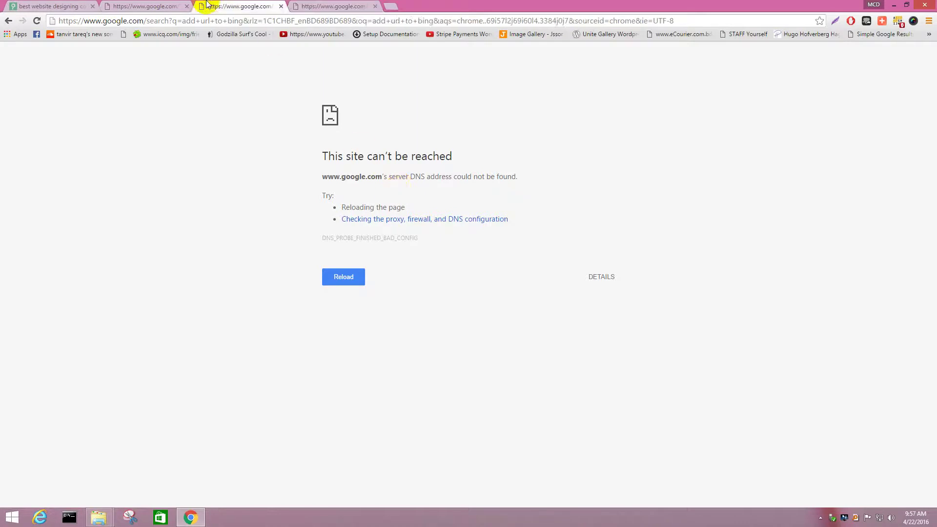
{"action": "left_click", "coordinate": [313, 5]}
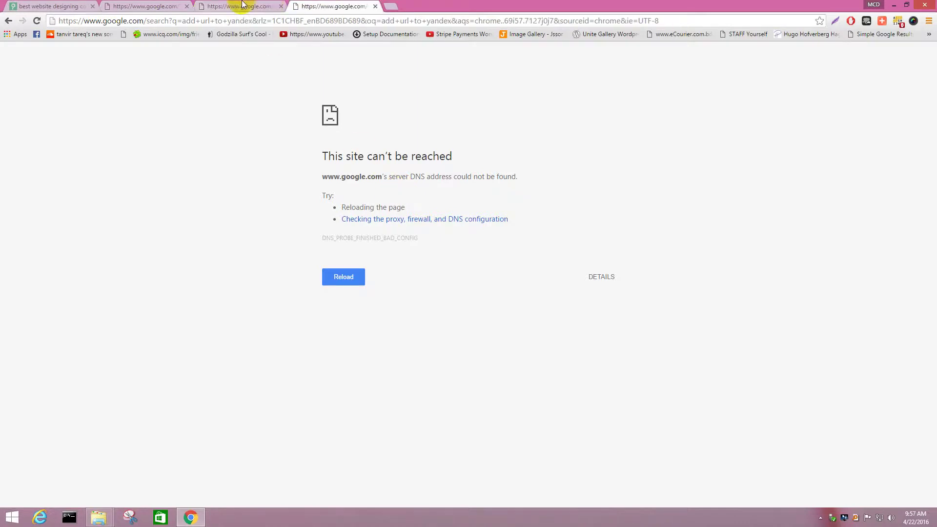
{"action": "left_click", "coordinate": [239, 4]}
{"action": "left_click", "coordinate": [154, 5]}
{"action": "left_click", "coordinate": [69, 5]}
{"action": "left_click", "coordinate": [243, 6]}
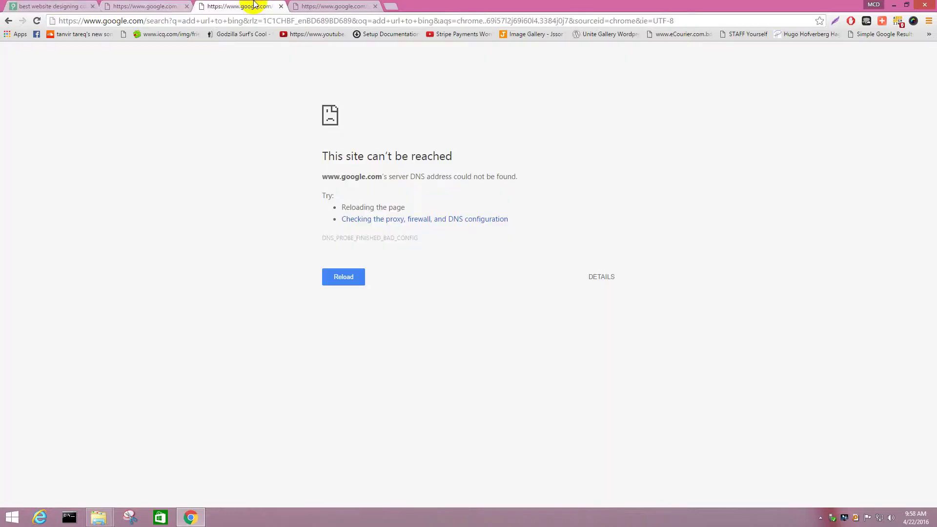
{"action": "left_click", "coordinate": [318, 5]}
{"action": "left_click", "coordinate": [210, 6]}
{"action": "left_click", "coordinate": [126, 7]}
{"action": "left_click", "coordinate": [246, 7]}
{"action": "left_click", "coordinate": [312, 8]}
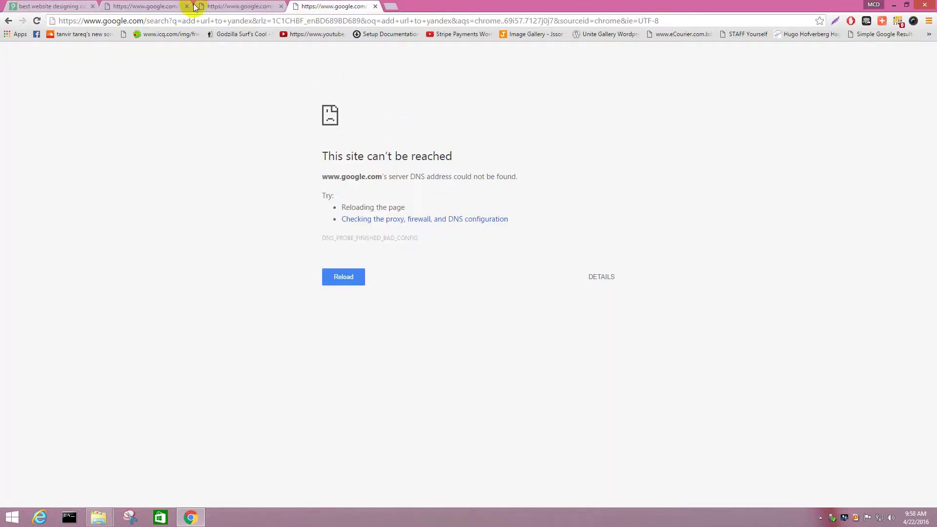
{"action": "left_click", "coordinate": [81, 4]}
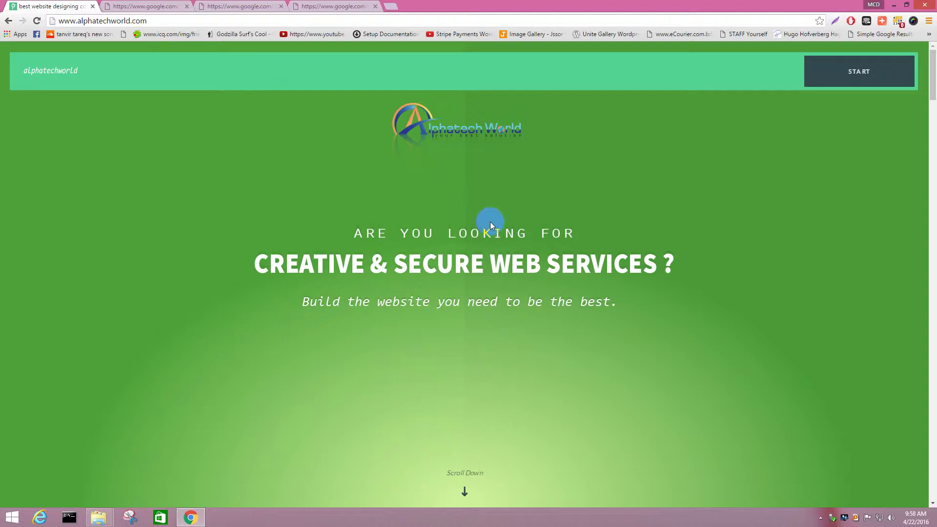
Step: Open a fifth blank tab after the yandex search tab
{"action": "left_click", "coordinate": [317, 6]}
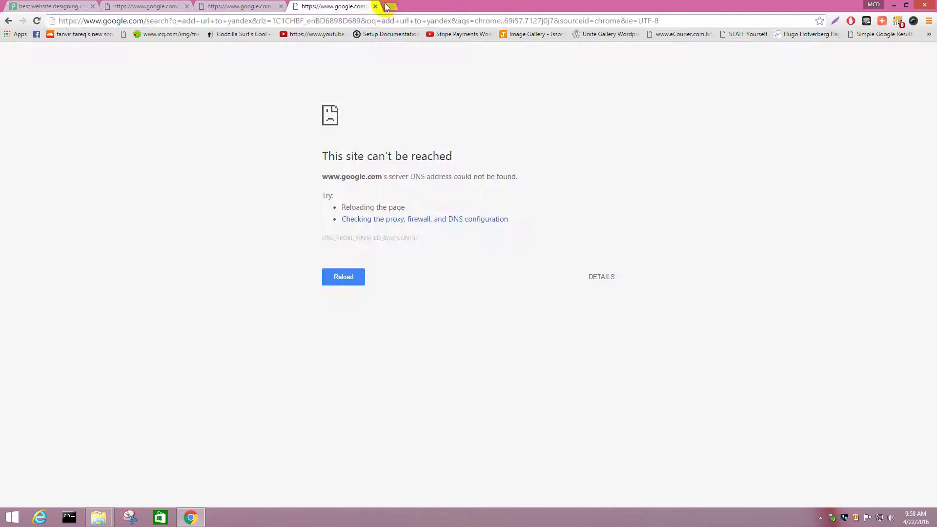
{"action": "left_click", "coordinate": [391, 6]}
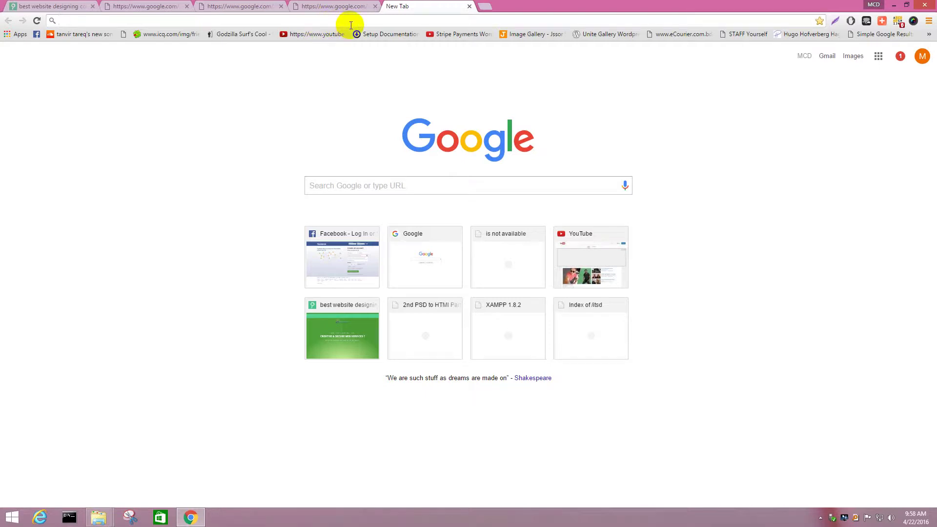
Step: Try loading dmoz.com and retry it, ending on a 'site can't be reached' error
{"action": "type", "text": "dmoz"}
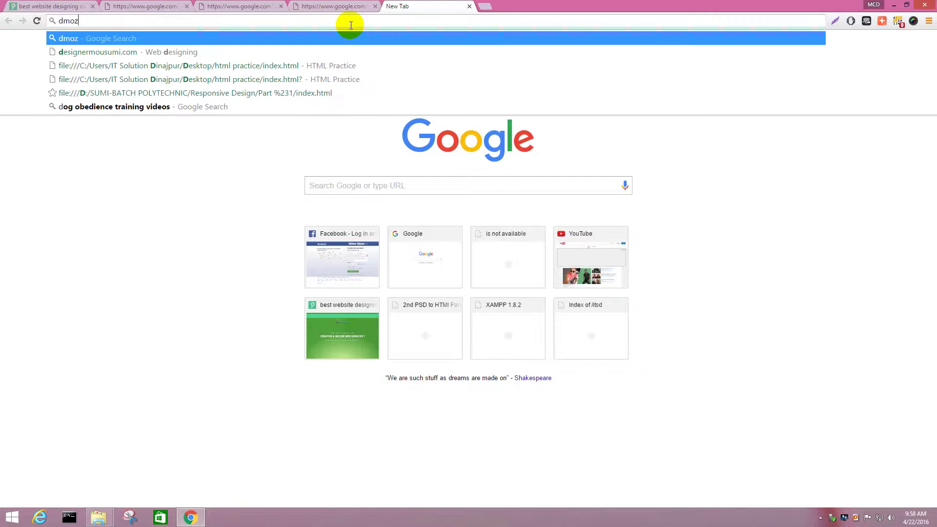
{"action": "type", "text": ".com"}
{"action": "key", "text": "Return"}
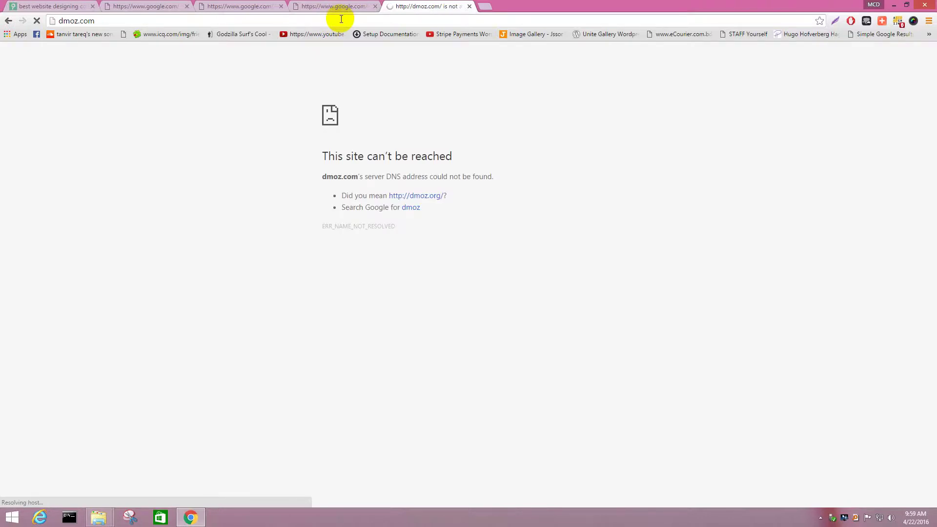
{"action": "left_click", "coordinate": [341, 19]}
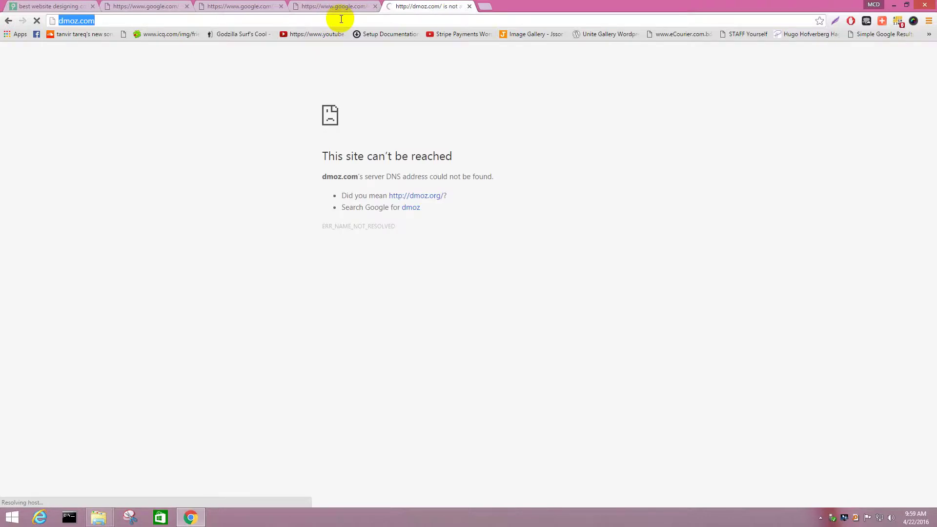
{"action": "left_click", "coordinate": [544, 166]}
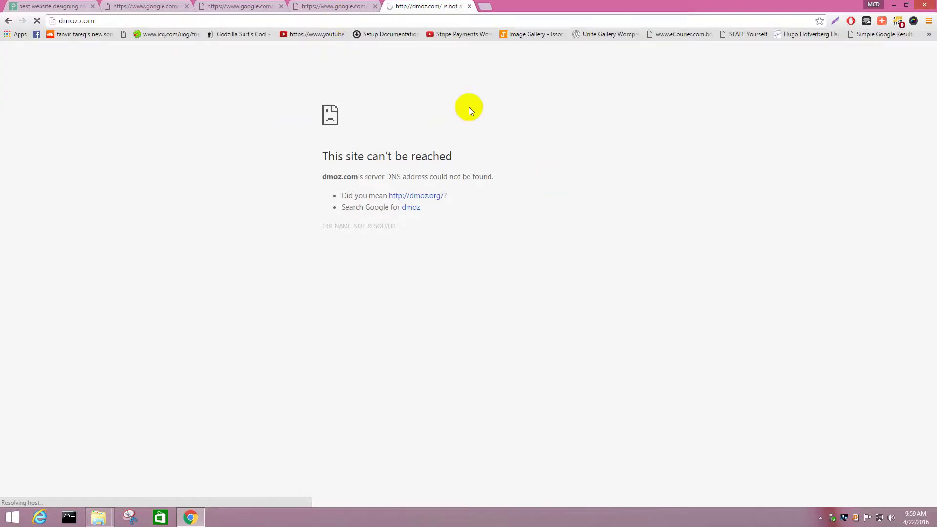
{"action": "left_click", "coordinate": [357, 20]}
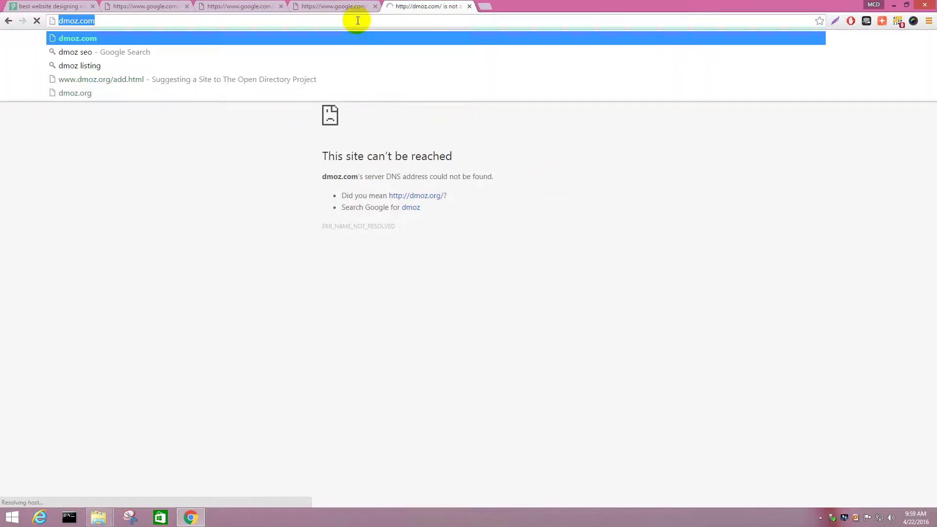
{"action": "left_click", "coordinate": [540, 213]}
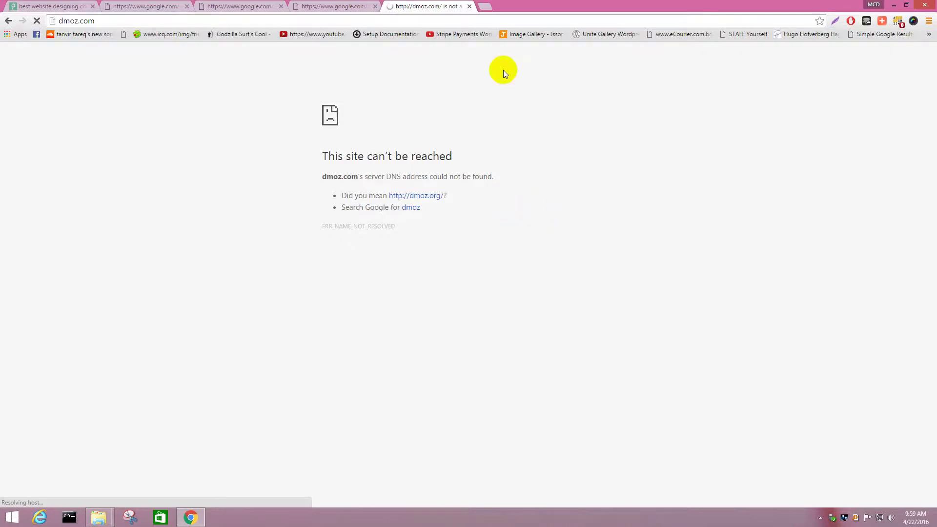
Step: Search Google for 'Top web directories 2016' in a new tab
{"action": "left_click", "coordinate": [484, 7]}
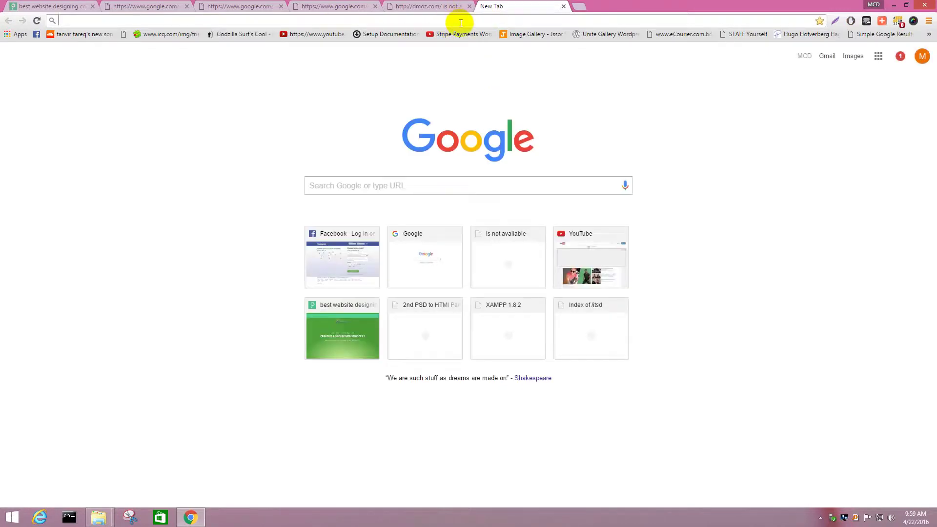
{"action": "type", "text": "Top"}
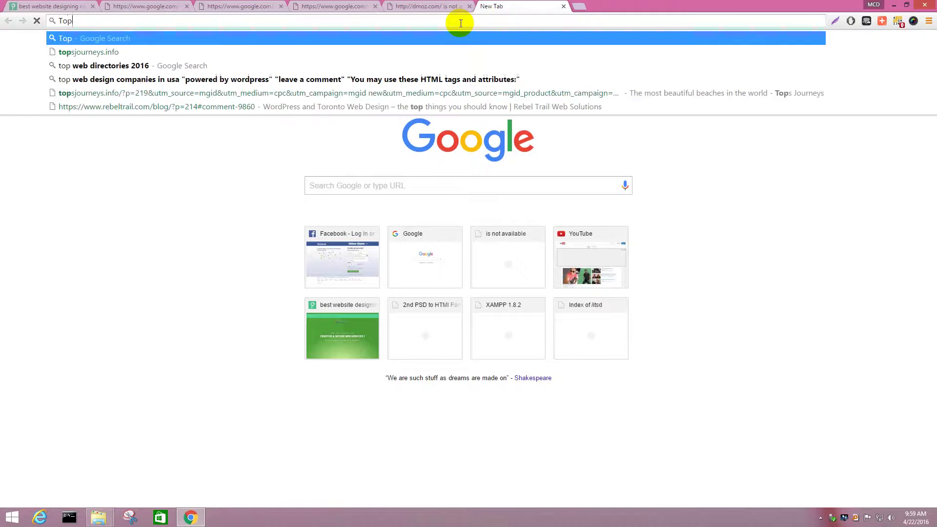
{"action": "type", "text": " web directories"}
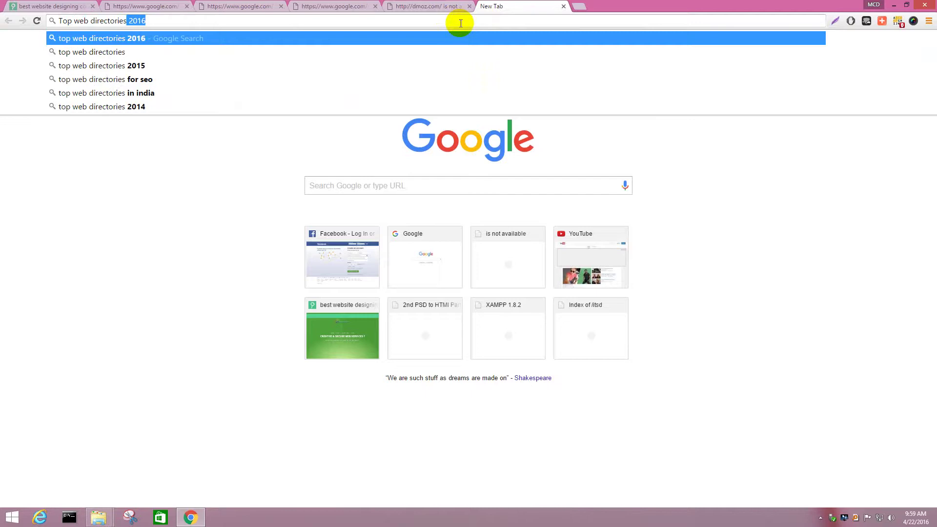
{"action": "key", "text": "Return"}
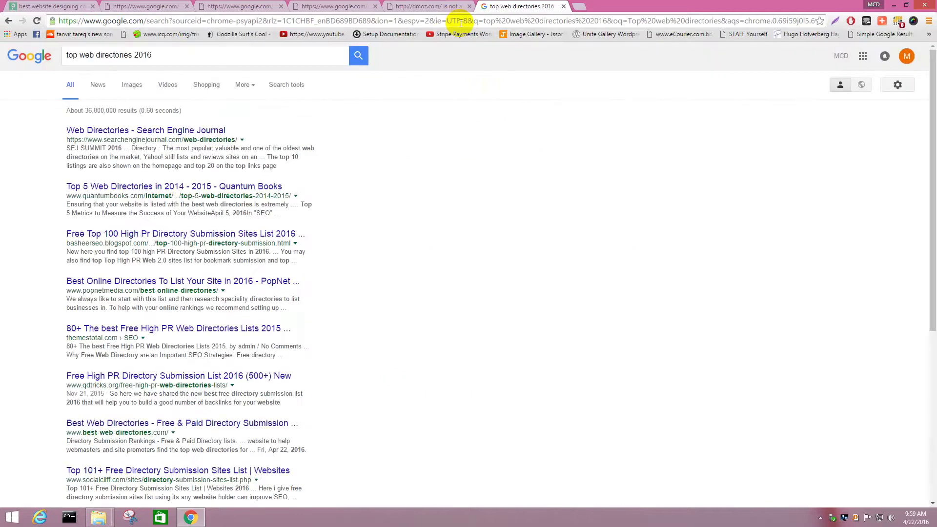
{"action": "left_click", "coordinate": [413, 6]}
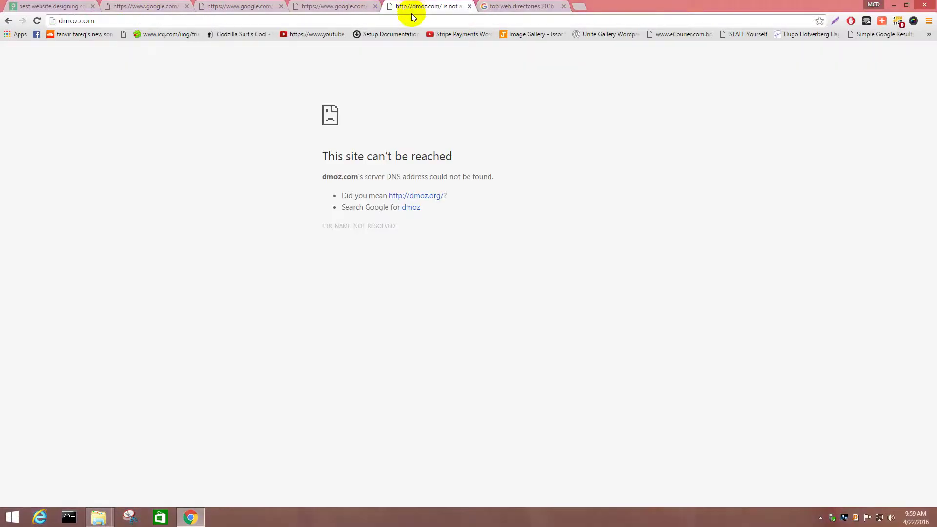
{"action": "left_click", "coordinate": [510, 7]}
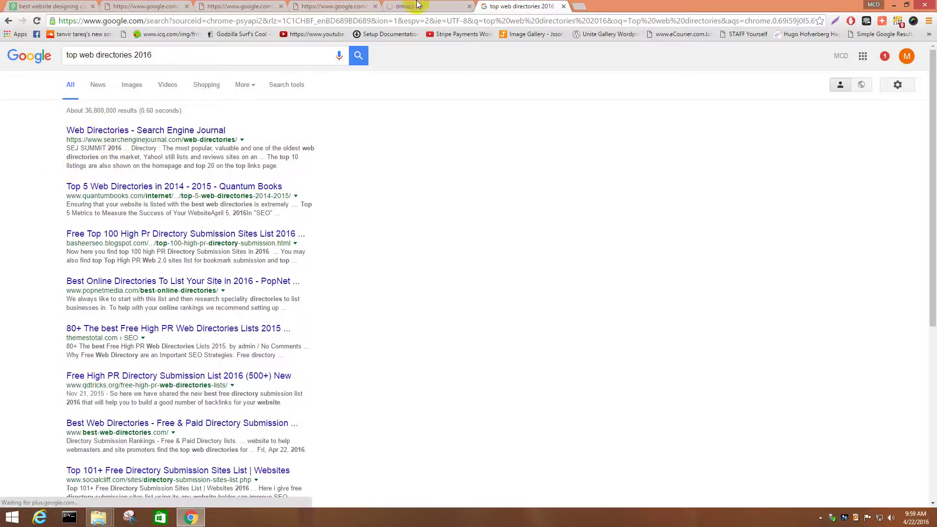
{"action": "left_click", "coordinate": [412, 6]}
{"action": "left_click", "coordinate": [501, 8]}
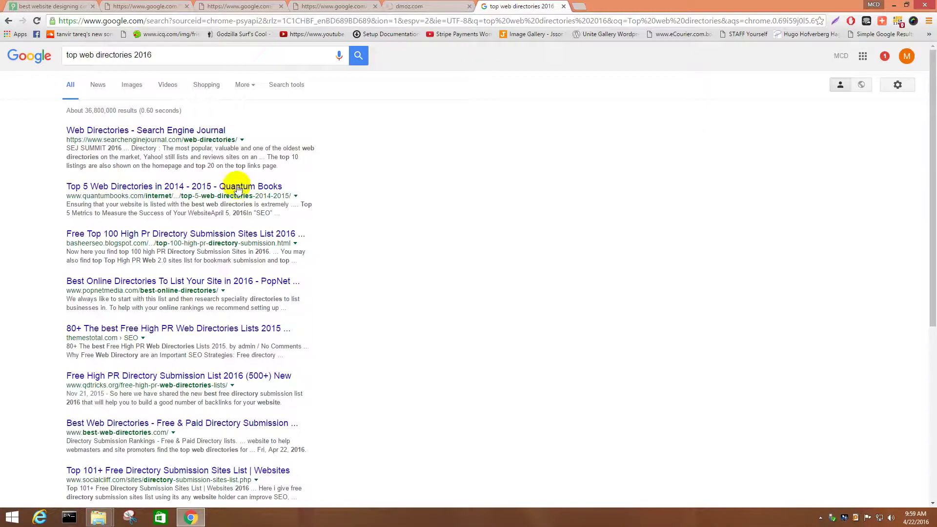
{"action": "scroll", "coordinate": [27, 222], "scroll_direction": "down", "scroll_amount": 3}
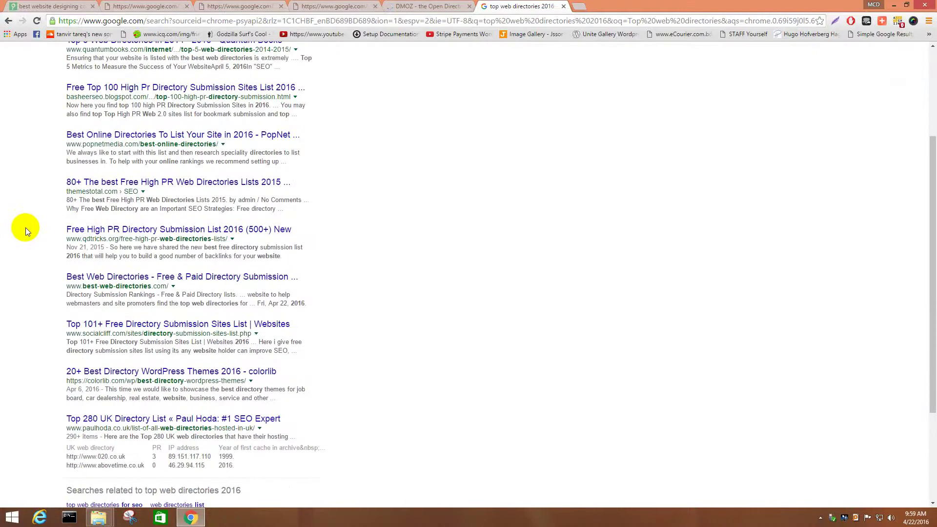
{"action": "scroll", "coordinate": [34, 364], "scroll_direction": "up", "scroll_amount": 3}
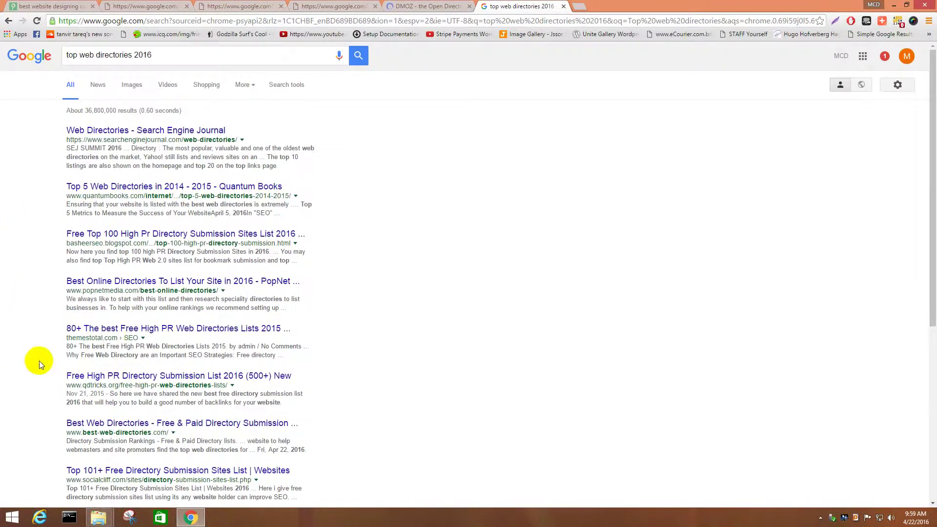
Step: Open the 80+ themestotal directories result in a new tab, then DMOZ's suggest-a-site page
{"action": "right_click", "coordinate": [111, 333]}
{"action": "left_click", "coordinate": [132, 338]}
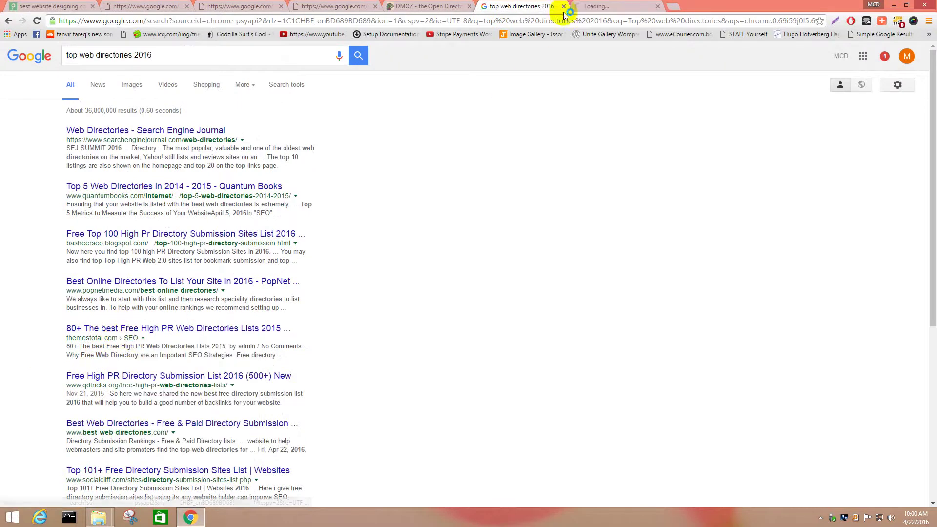
{"action": "left_click", "coordinate": [593, 6]}
{"action": "left_click", "coordinate": [430, 6]}
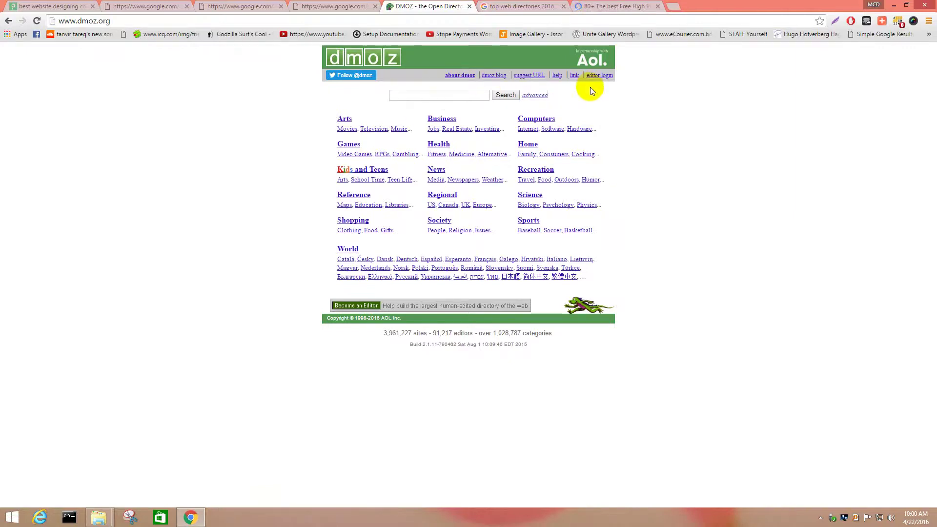
{"action": "left_click", "coordinate": [524, 76]}
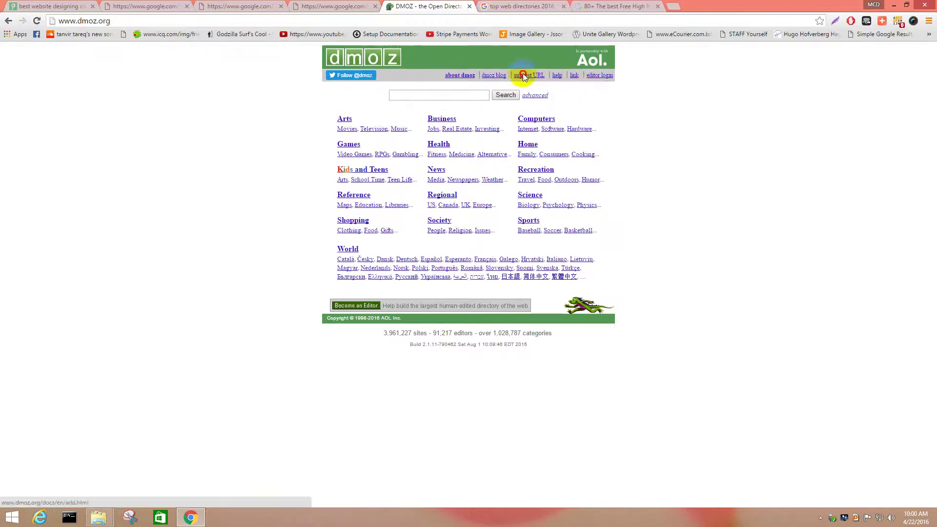
Step: Revisit the search tabs and alphatechworld.com as the add-URL results load
{"action": "left_click", "coordinate": [341, 7]}
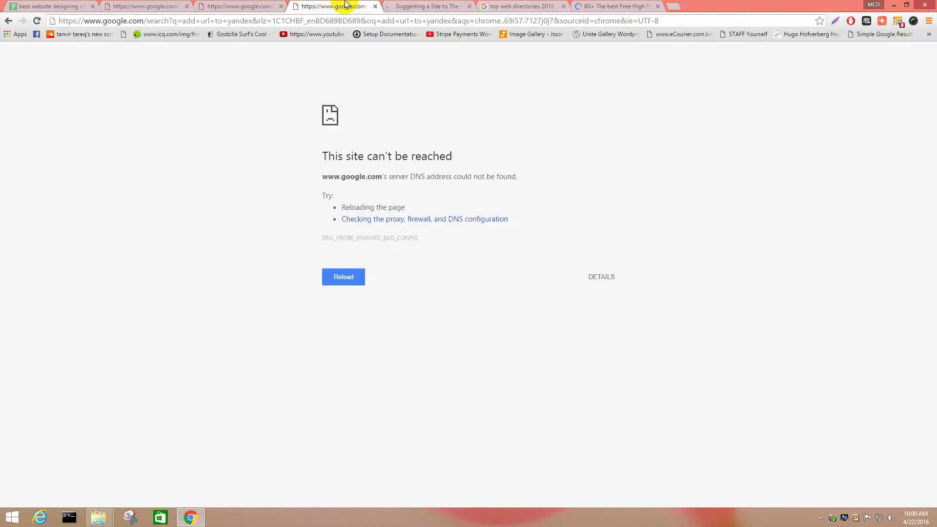
{"action": "left_click", "coordinate": [245, 6]}
{"action": "left_click", "coordinate": [147, 6]}
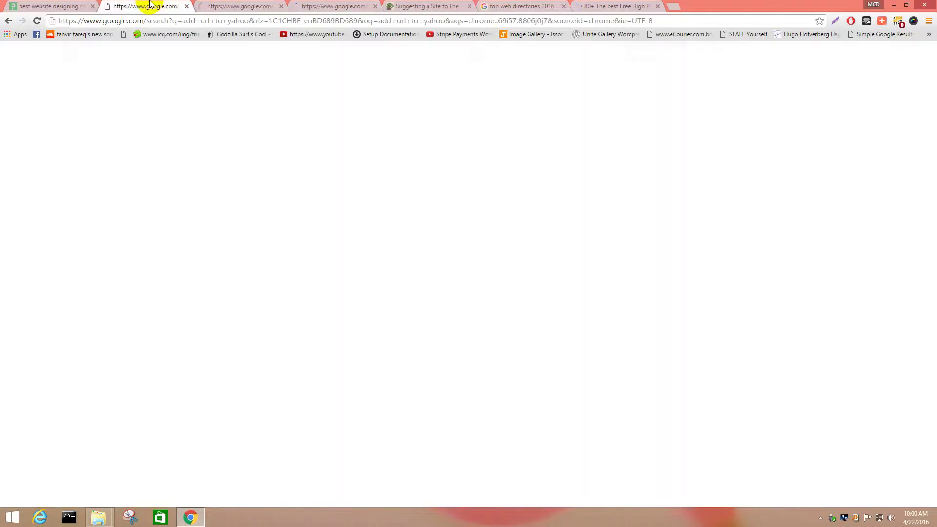
{"action": "left_click", "coordinate": [49, 6]}
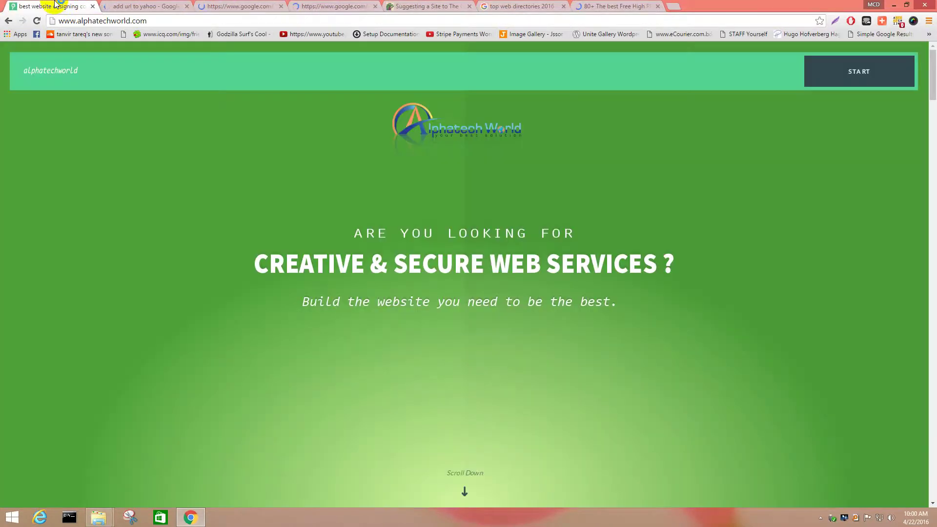
{"action": "scroll", "coordinate": [388, 235], "scroll_direction": "down", "scroll_amount": 2}
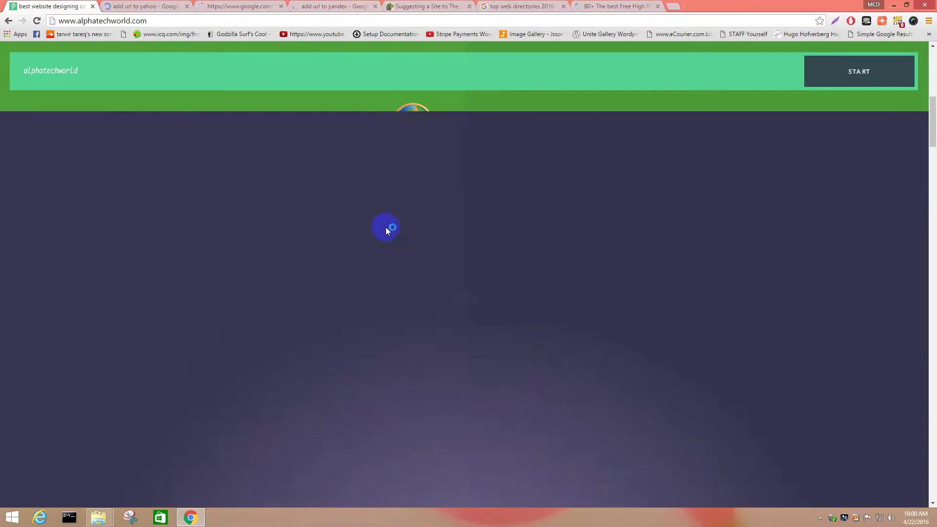
{"action": "left_click", "coordinate": [356, 7]}
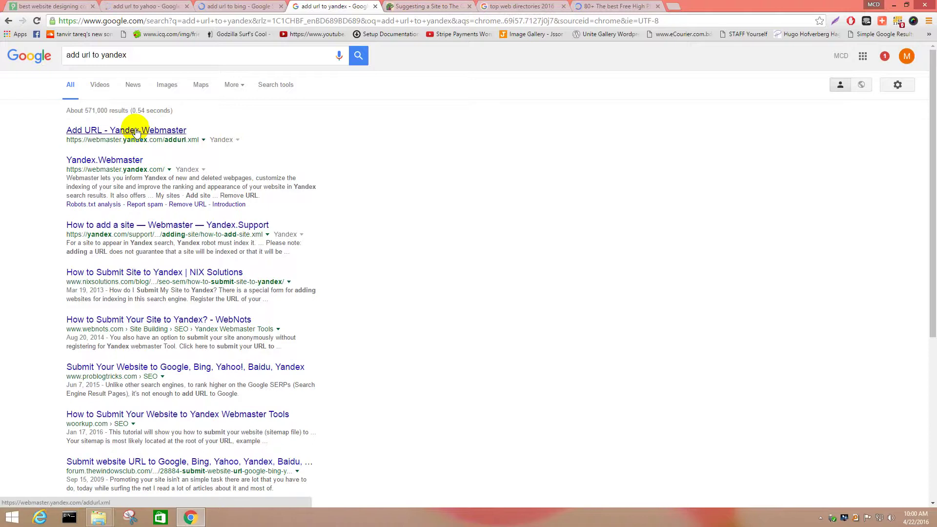
Step: Open the 'Bing - Submit your Site to Bing' result, then compare yandex and yahoo results
{"action": "left_click", "coordinate": [224, 6]}
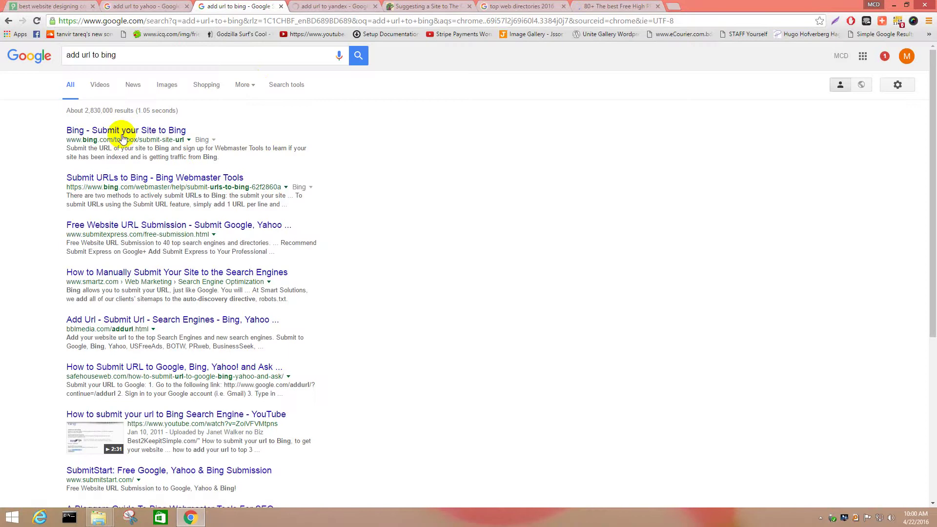
{"action": "left_click", "coordinate": [120, 131]}
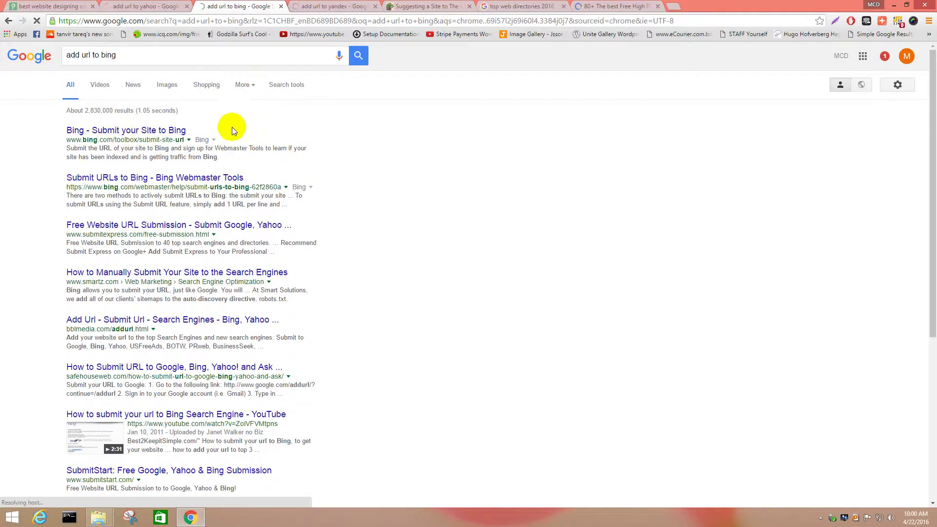
{"action": "left_click", "coordinate": [325, 6]}
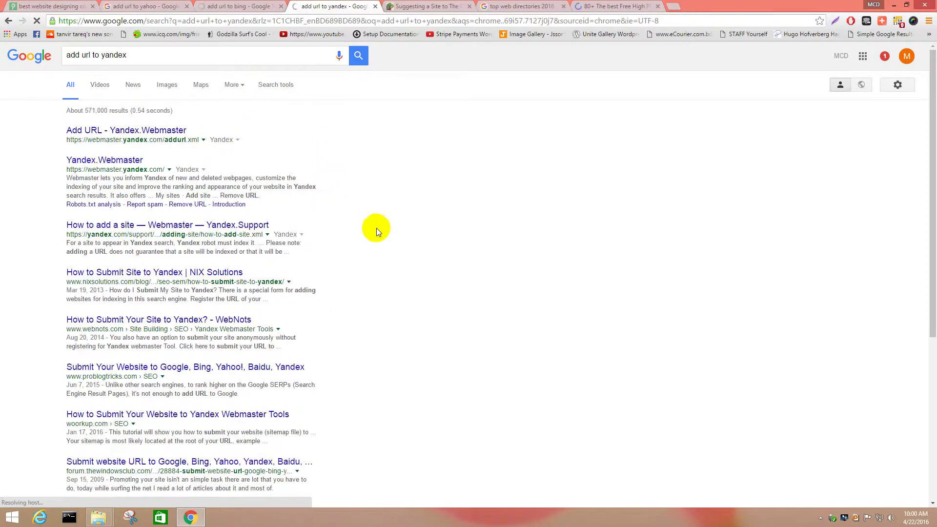
{"action": "left_click", "coordinate": [239, 6]}
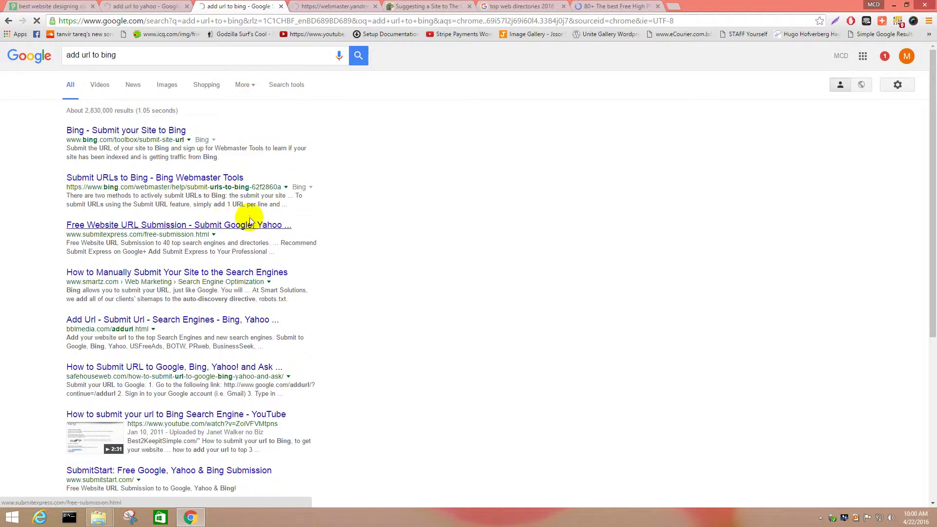
{"action": "left_click", "coordinate": [148, 4]}
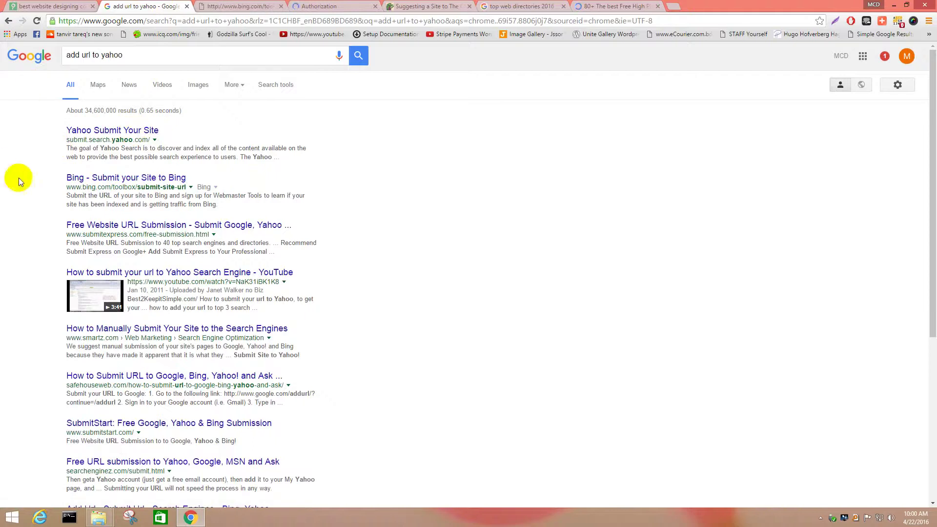
{"action": "left_click", "coordinate": [43, 4]}
Step: Open Yahoo's Submit Your Site result and its free submission link
{"action": "left_click", "coordinate": [128, 6]}
{"action": "left_click", "coordinate": [117, 133]}
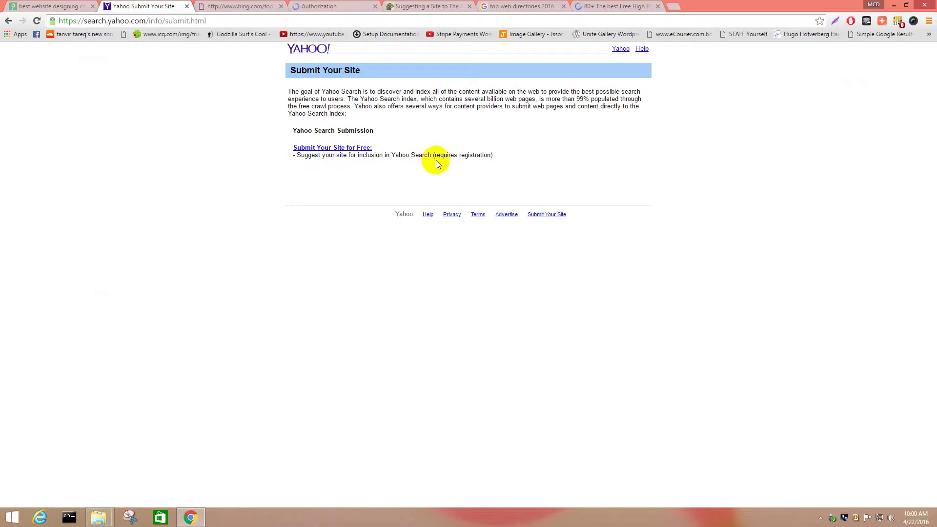
{"action": "left_click", "coordinate": [325, 148]}
Step: Glance at the Bing and Yandex tabs, then read DMOZ's site-suggestion guide
{"action": "left_click", "coordinate": [235, 6]}
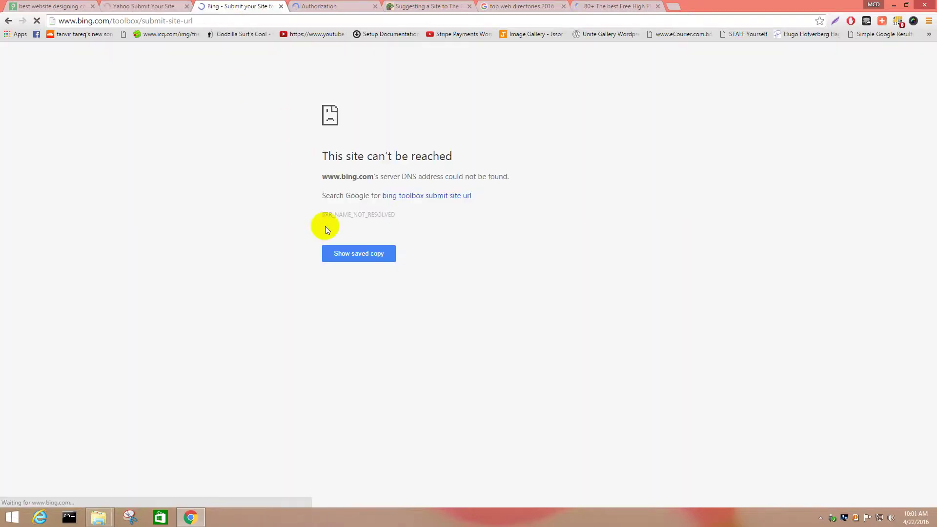
{"action": "left_click", "coordinate": [340, 5]}
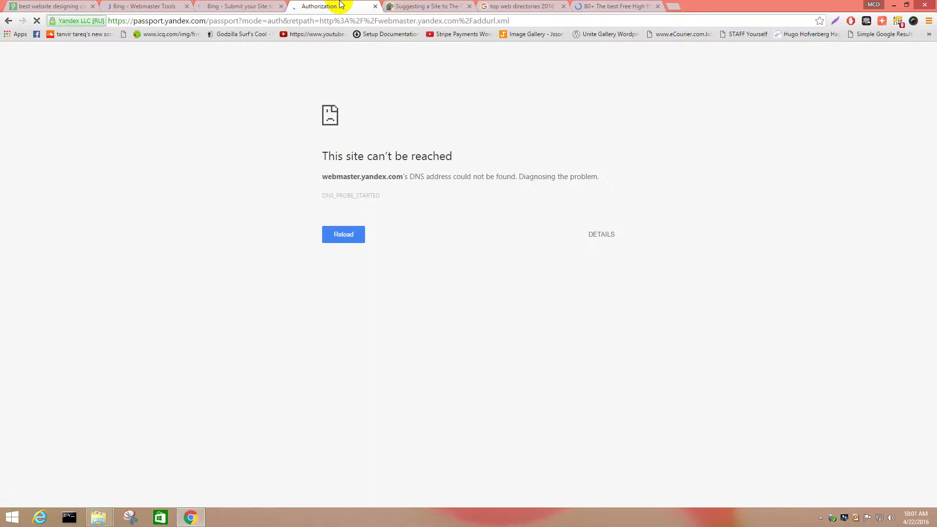
{"action": "left_click", "coordinate": [410, 6]}
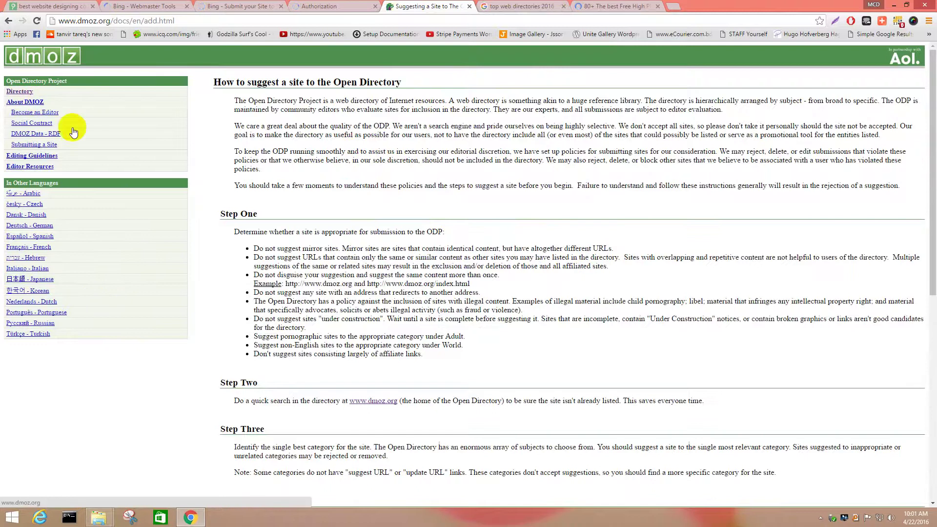
{"action": "scroll", "coordinate": [224, 297], "scroll_direction": "down", "scroll_amount": 8}
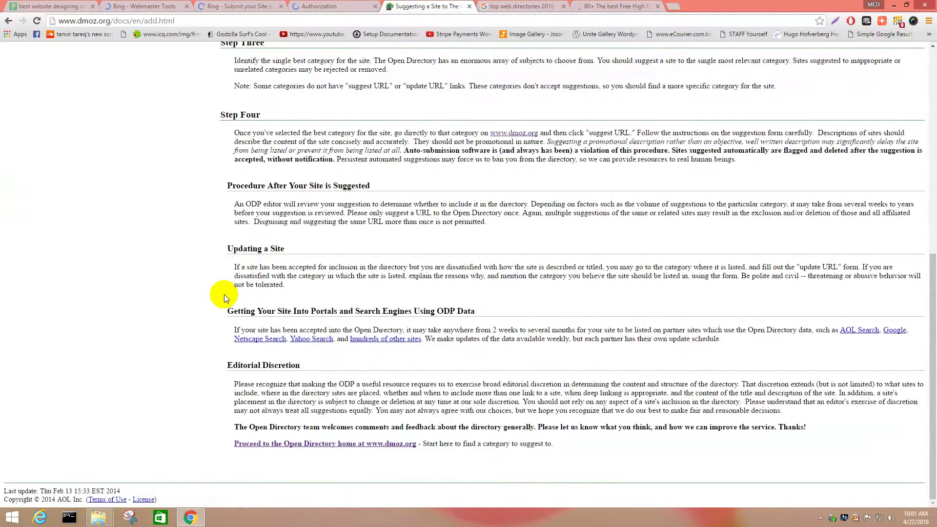
Step: Review the dmoz add.html guide and themestotal article, then open DMOZ's 'Submitting a Site' help
{"action": "scroll", "coordinate": [224, 295], "scroll_direction": "up", "scroll_amount": 3}
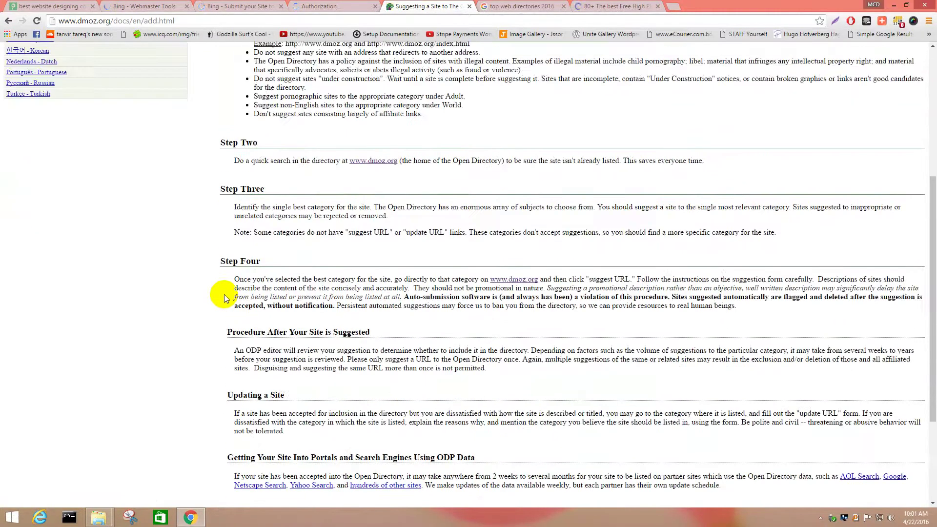
{"action": "scroll", "coordinate": [224, 295], "scroll_direction": "up", "scroll_amount": 5}
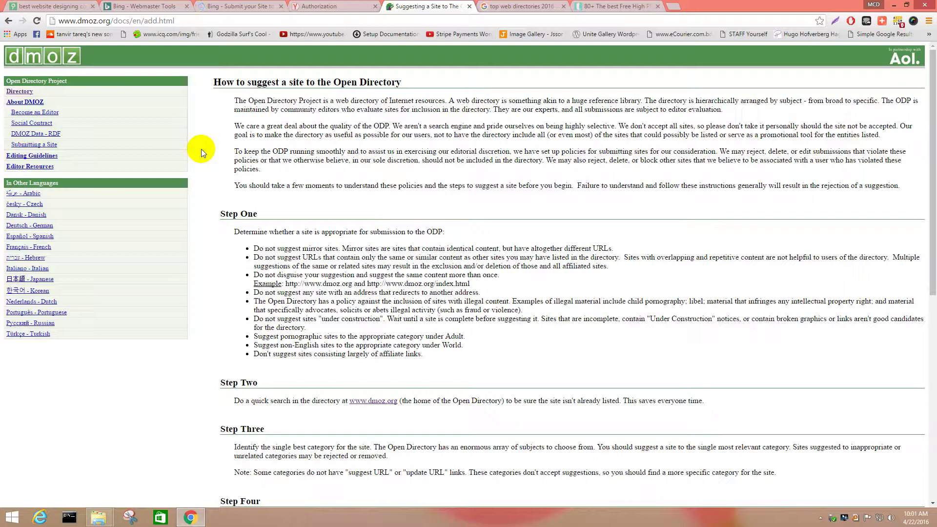
{"action": "left_click", "coordinate": [608, 6]}
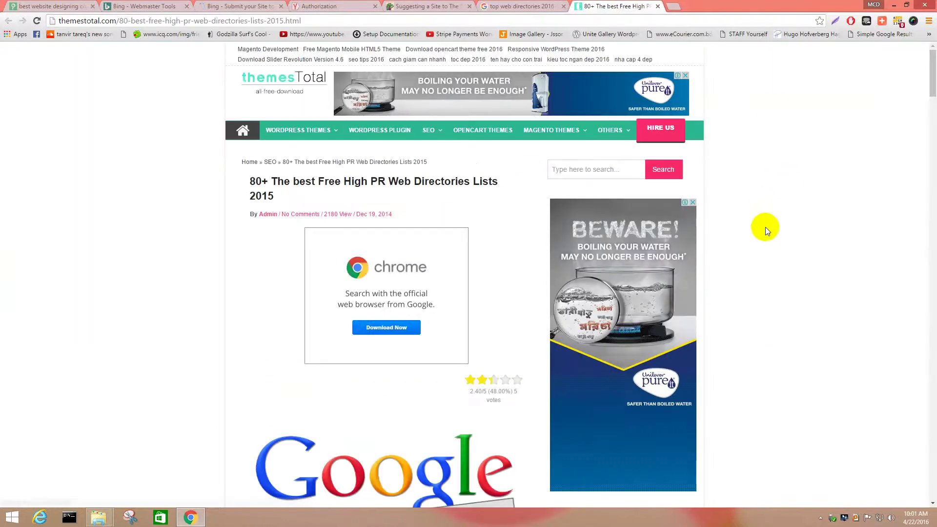
{"action": "left_click", "coordinate": [428, 5]}
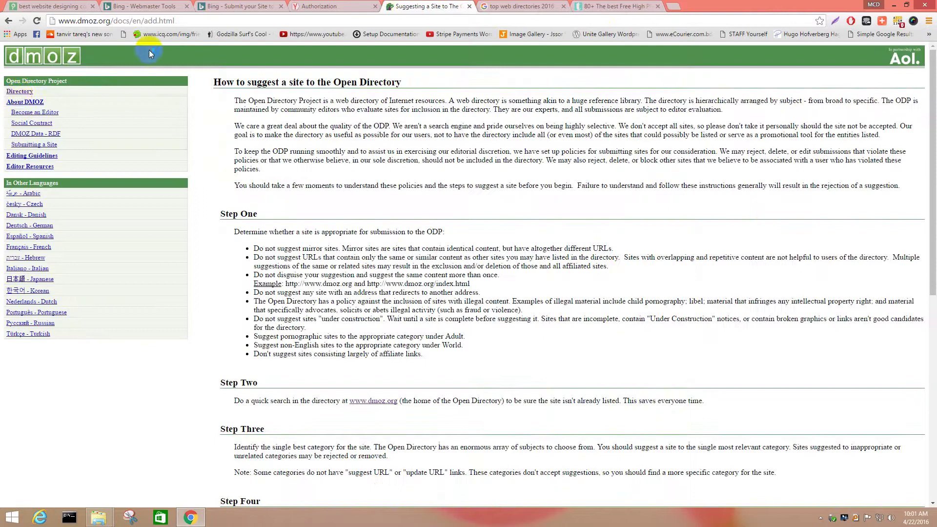
{"action": "left_click", "coordinate": [40, 142]}
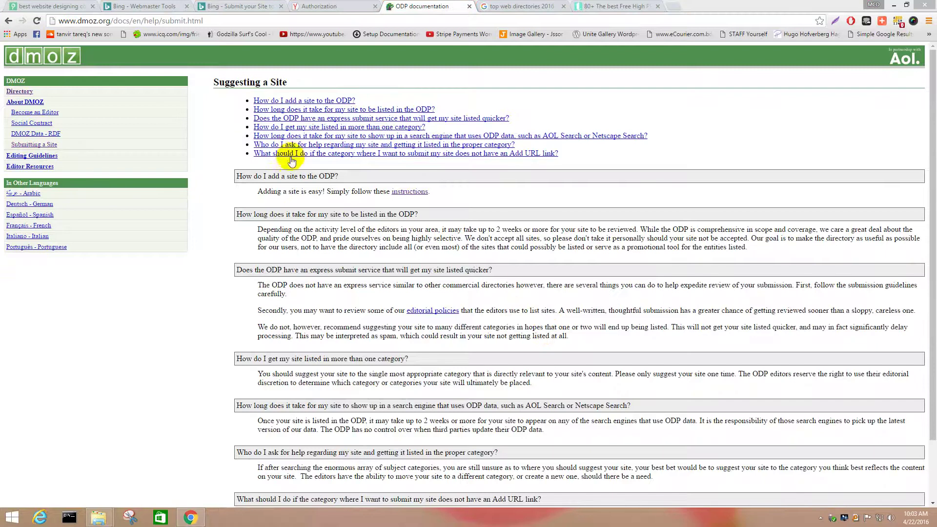
Step: Skim an answer in the ODP Suggesting a Site FAQ, then return to the themestotal 80+ directories article
{"action": "left_click", "coordinate": [45, 145]}
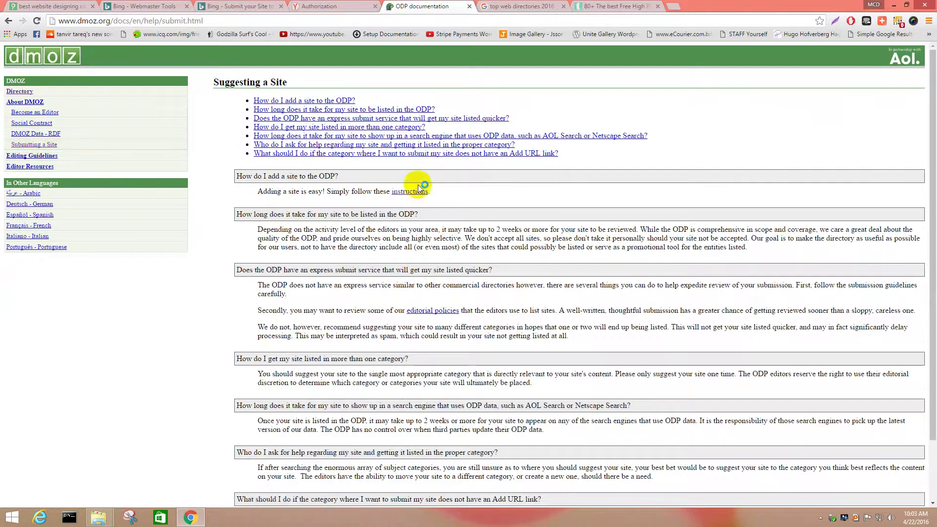
{"action": "scroll", "coordinate": [598, 291], "scroll_direction": "down", "scroll_amount": 3}
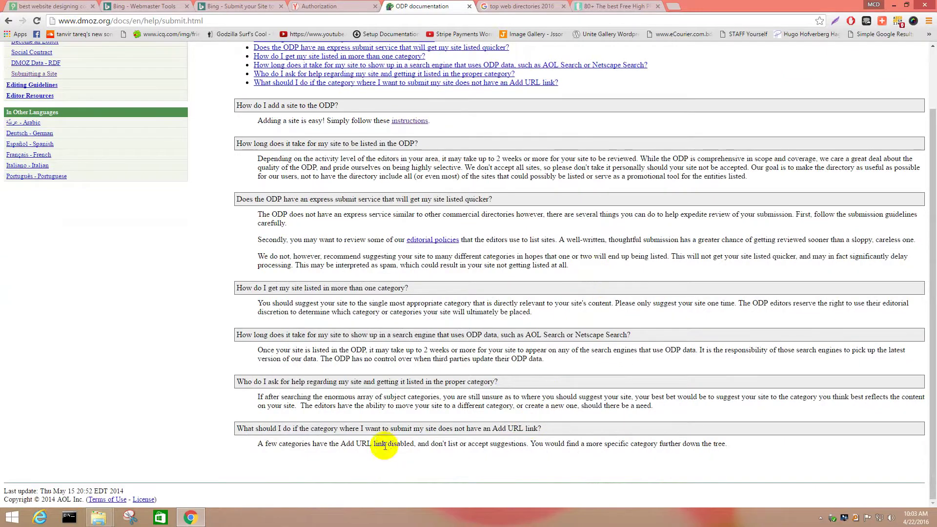
{"action": "scroll", "coordinate": [304, 383], "scroll_direction": "up", "scroll_amount": 5}
{"action": "left_click", "coordinate": [520, 6]}
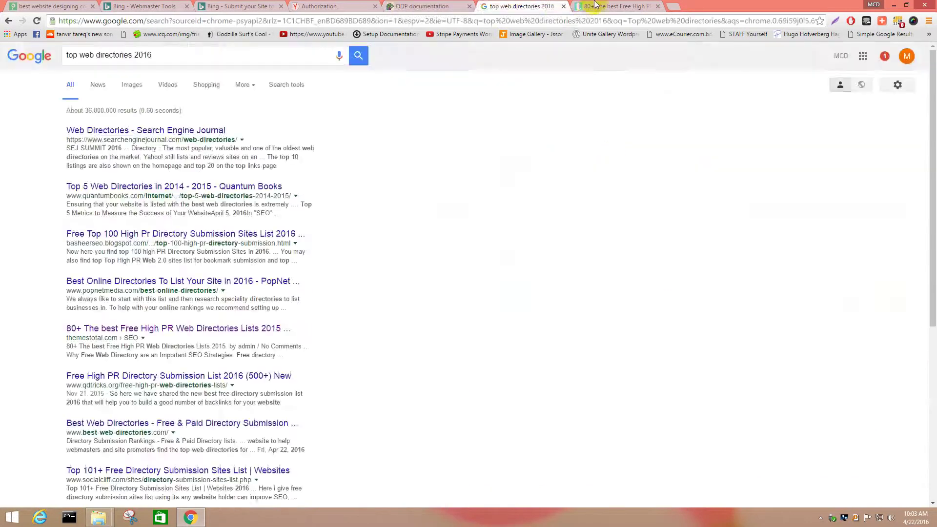
{"action": "left_click", "coordinate": [609, 6]}
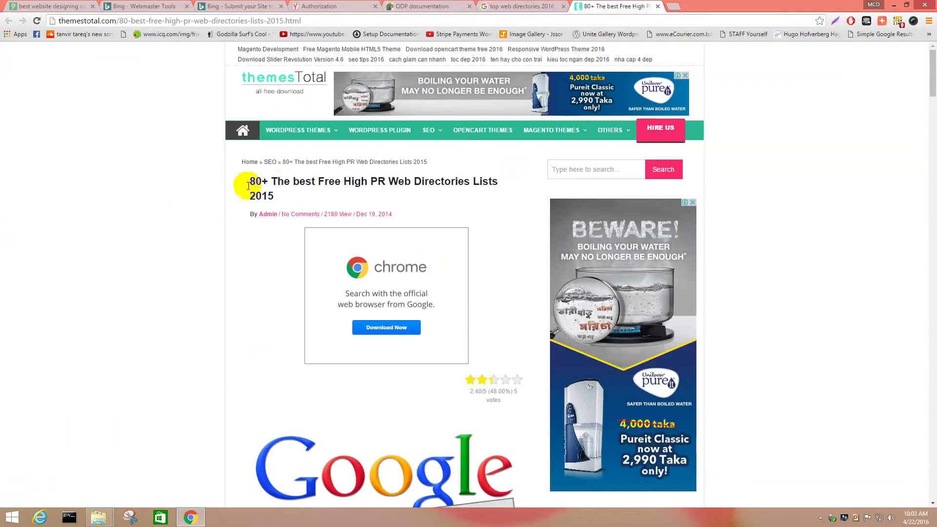
Step: Scroll the free directories list and briefly check the ODP documentation tab
{"action": "scroll", "coordinate": [214, 188], "scroll_direction": "down", "scroll_amount": 8}
{"action": "scroll", "coordinate": [199, 174], "scroll_direction": "down", "scroll_amount": 14}
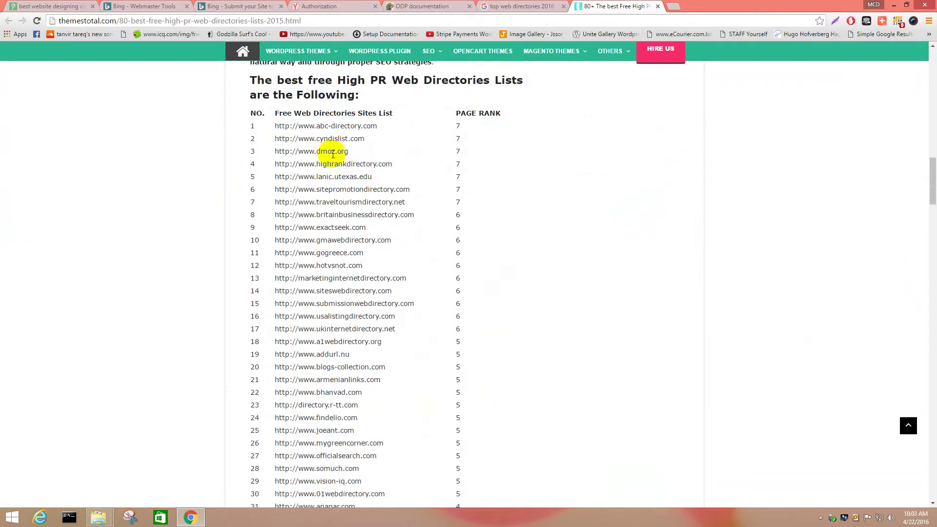
{"action": "left_click", "coordinate": [408, 6]}
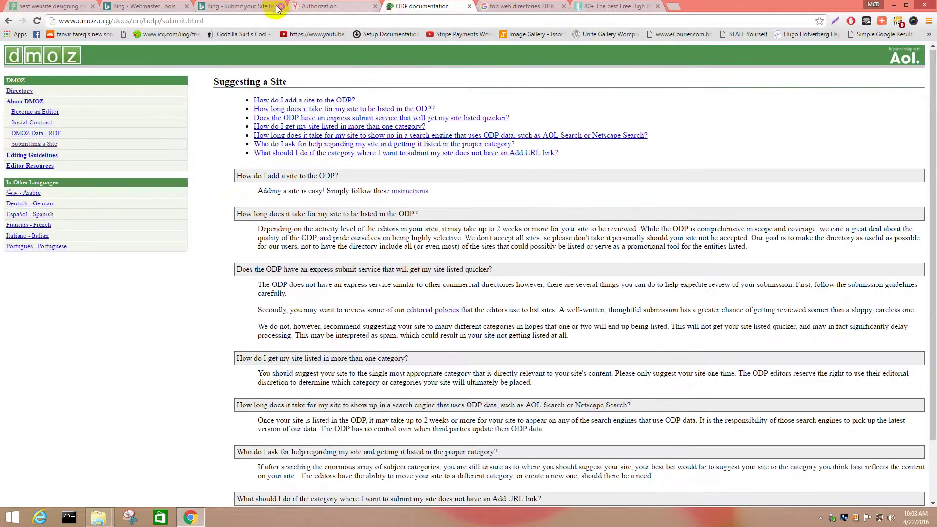
{"action": "left_click", "coordinate": [603, 6]}
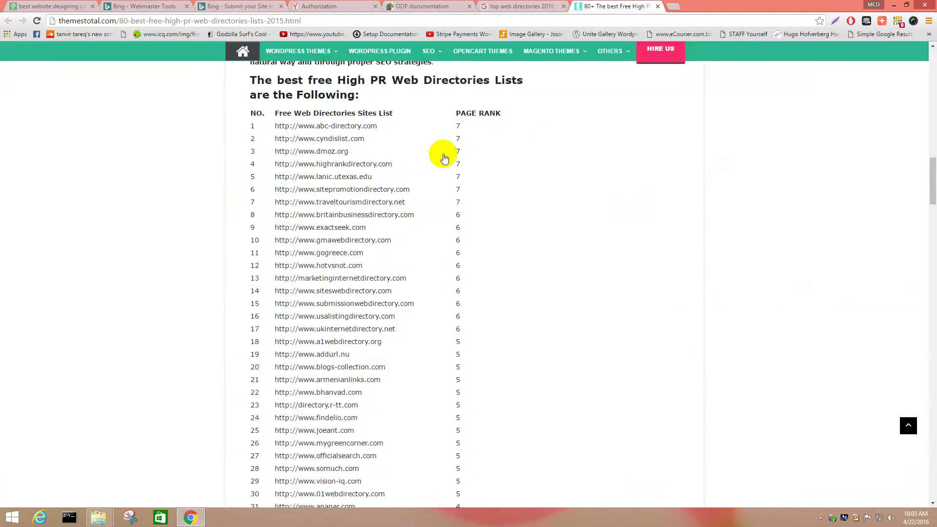
Step: Open the abc-directory.com address from the list in a new tab
{"action": "left_click_drag", "start_coordinate": [377, 126], "coordinate": [279, 125]}
{"action": "right_click", "coordinate": [287, 127]}
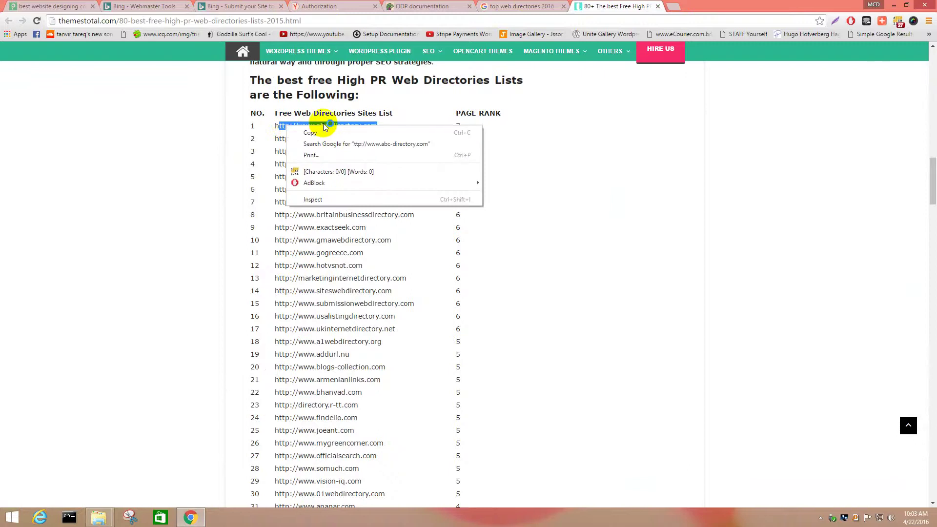
{"action": "left_click", "coordinate": [287, 125]}
{"action": "left_click_drag", "start_coordinate": [276, 125], "coordinate": [376, 125]}
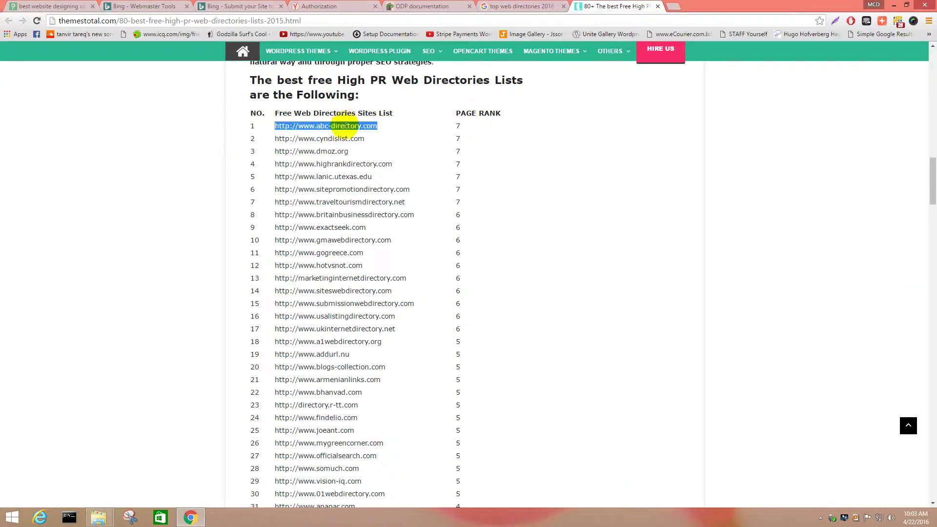
{"action": "right_click", "coordinate": [346, 125]}
{"action": "left_click", "coordinate": [366, 145]}
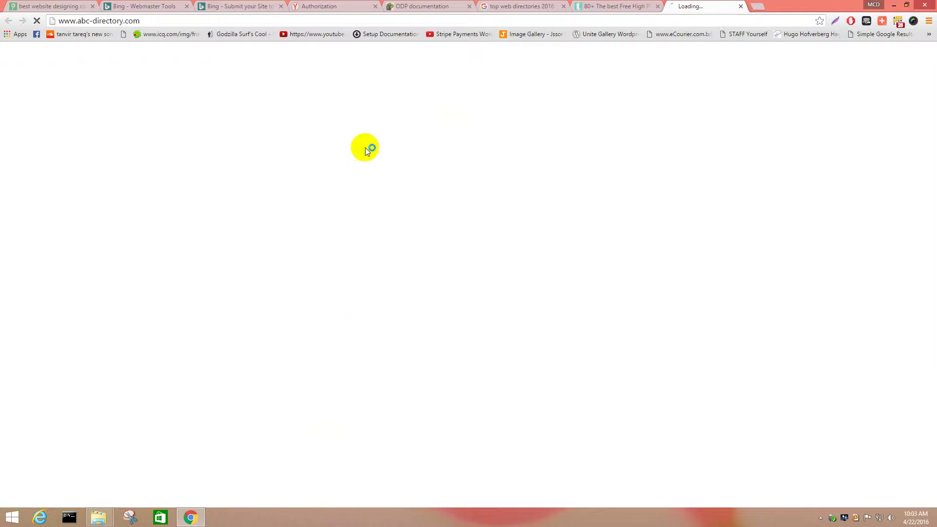
Step: Look further down the directories list, then view the ABC Directory home page
{"action": "left_click", "coordinate": [604, 5]}
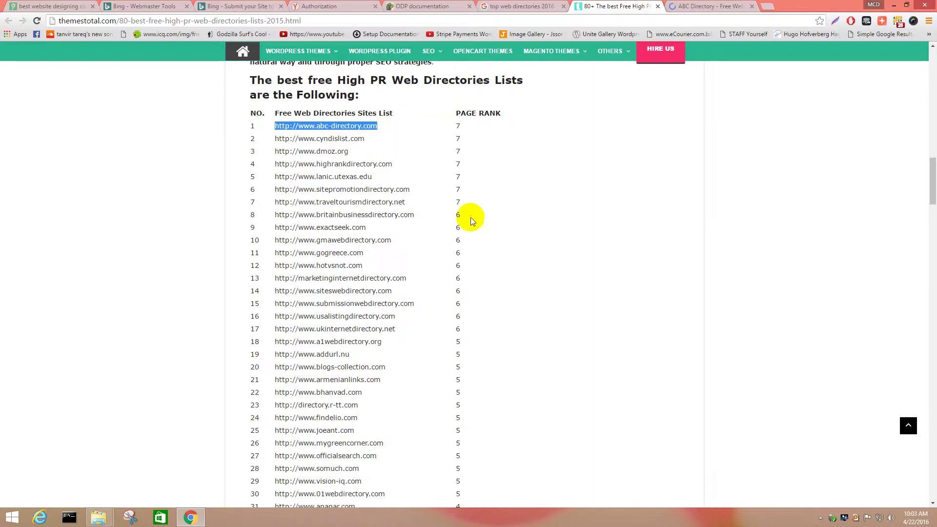
{"action": "scroll", "coordinate": [476, 210], "scroll_direction": "down", "scroll_amount": 12}
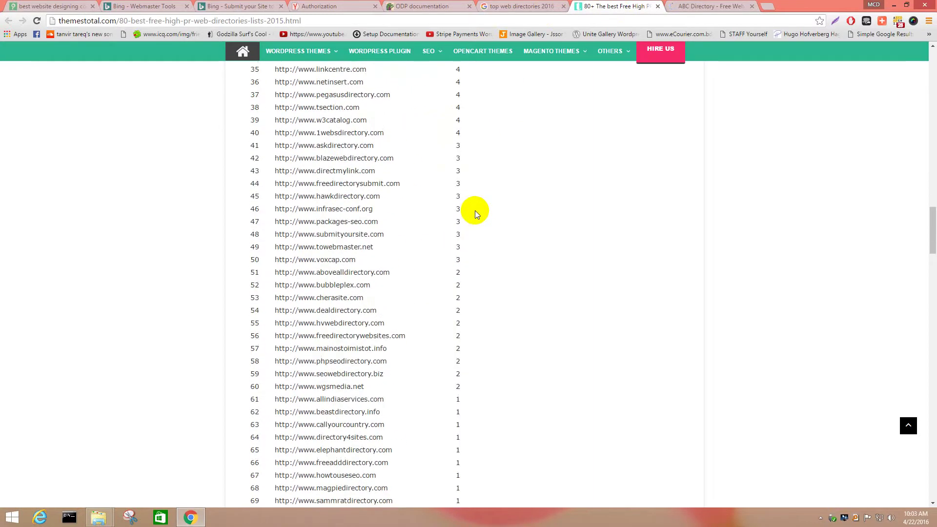
{"action": "scroll", "coordinate": [476, 210], "scroll_direction": "down", "scroll_amount": 15}
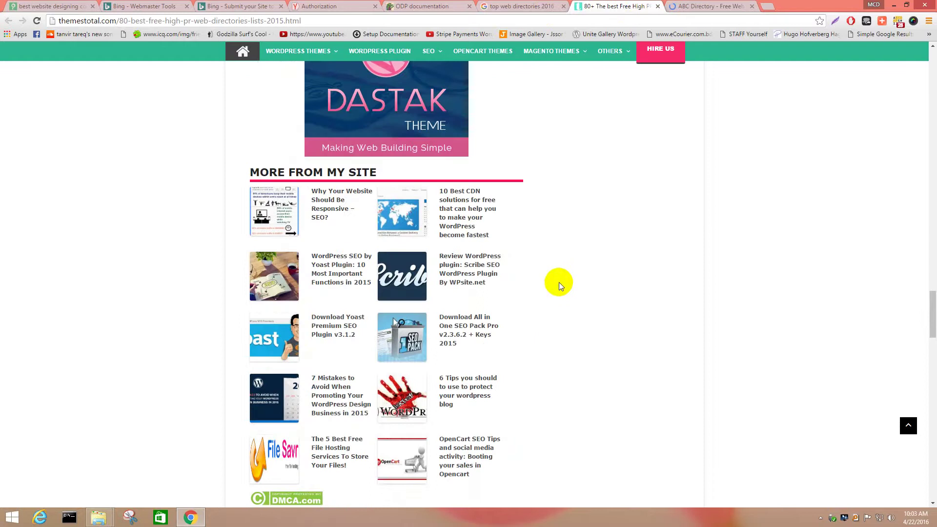
{"action": "scroll", "coordinate": [557, 282], "scroll_direction": "down", "scroll_amount": 5}
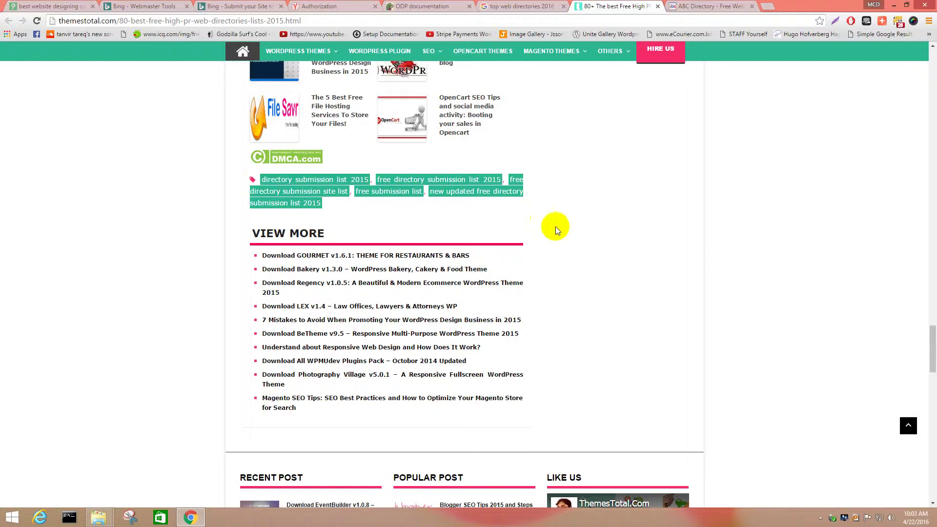
{"action": "scroll", "coordinate": [590, 131], "scroll_direction": "up", "scroll_amount": 5}
{"action": "left_click", "coordinate": [708, 6]}
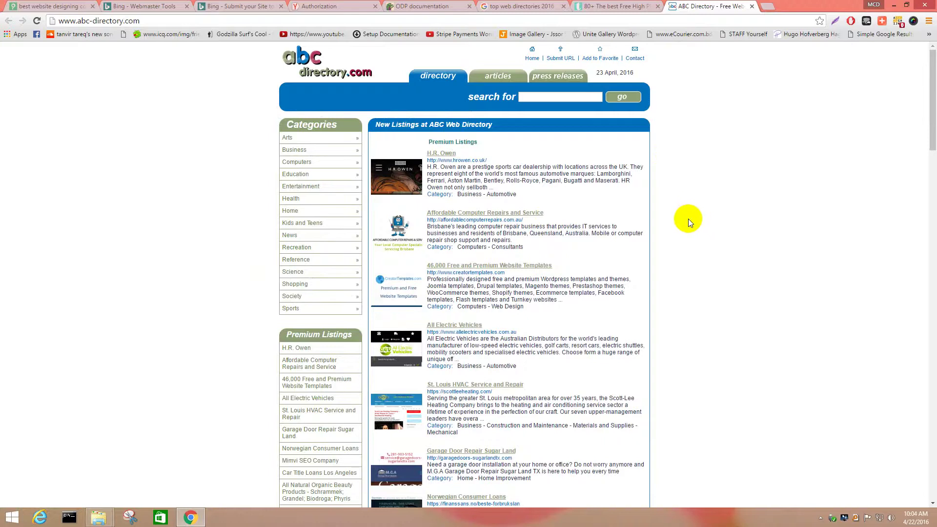
{"action": "scroll", "coordinate": [690, 208], "scroll_direction": "down", "scroll_amount": 15}
{"action": "scroll", "coordinate": [684, 203], "scroll_direction": "up", "scroll_amount": 15}
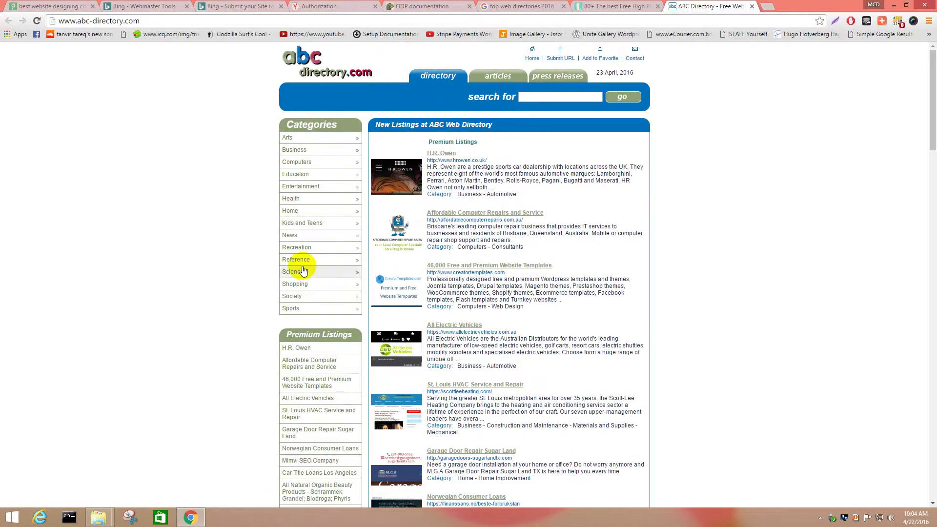
{"action": "left_click", "coordinate": [560, 58]}
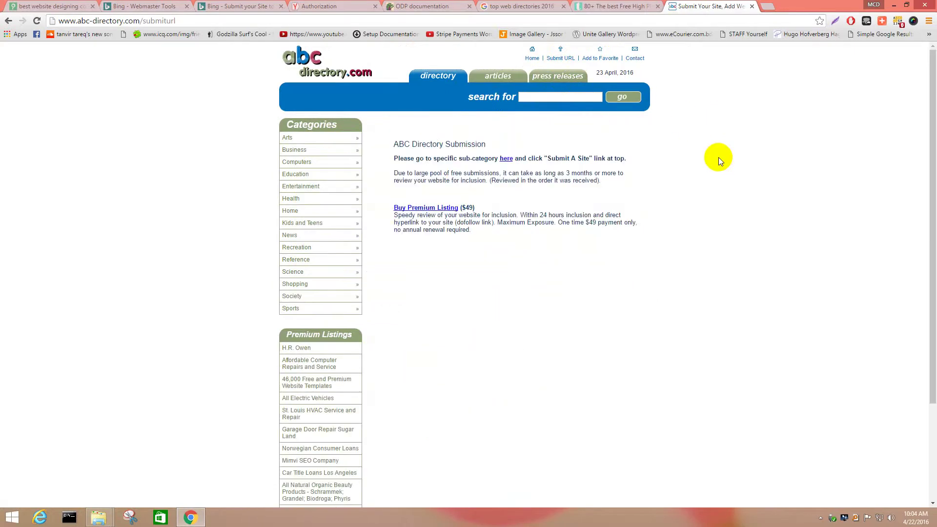
{"action": "scroll", "coordinate": [717, 157], "scroll_direction": "down", "scroll_amount": 3}
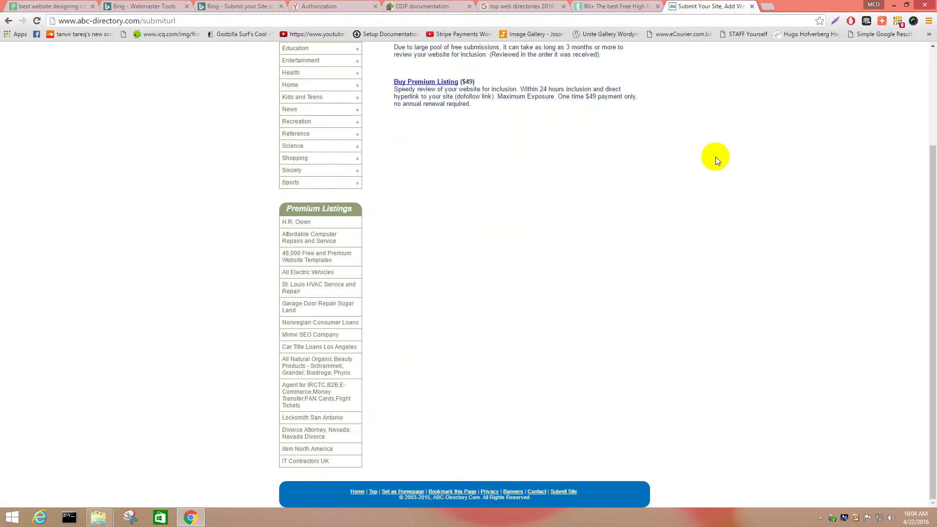
{"action": "scroll", "coordinate": [716, 157], "scroll_direction": "up", "scroll_amount": 3}
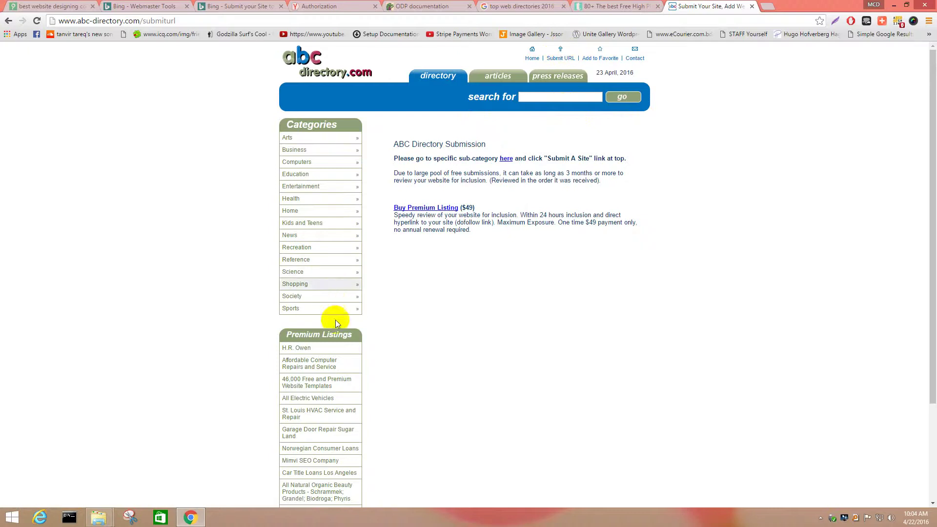
{"action": "scroll", "coordinate": [369, 313], "scroll_direction": "down", "scroll_amount": 2}
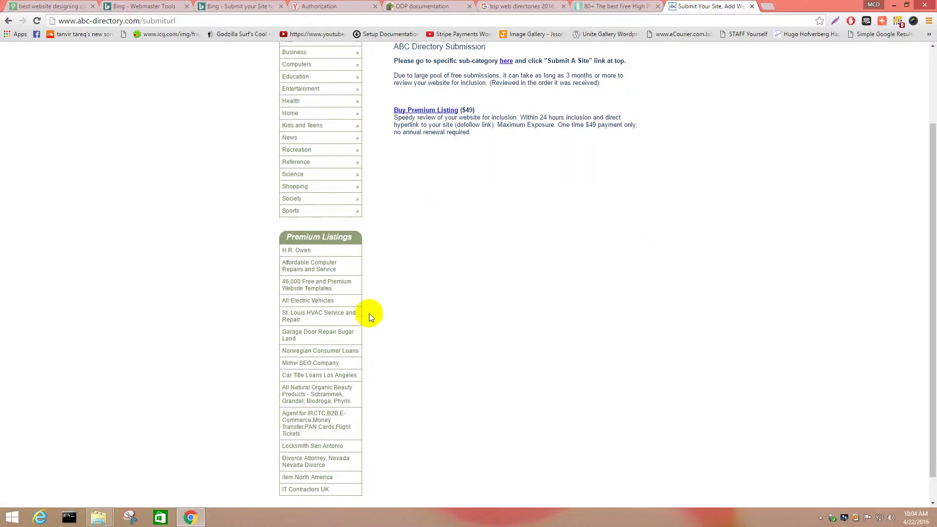
{"action": "left_click", "coordinate": [636, 5]}
{"action": "scroll", "coordinate": [151, 270], "scroll_direction": "down", "scroll_amount": 8}
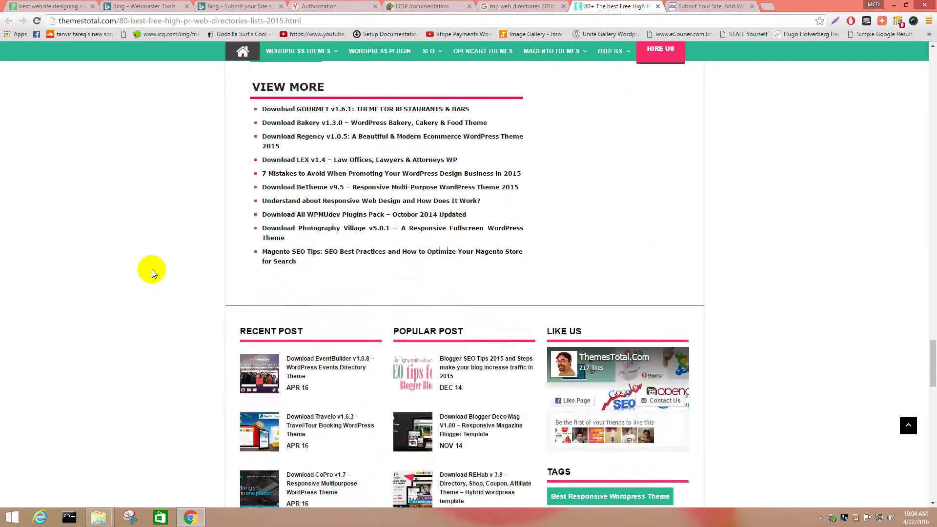
{"action": "scroll", "coordinate": [152, 270], "scroll_direction": "down", "scroll_amount": 2}
{"action": "scroll", "coordinate": [151, 269], "scroll_direction": "up", "scroll_amount": 12}
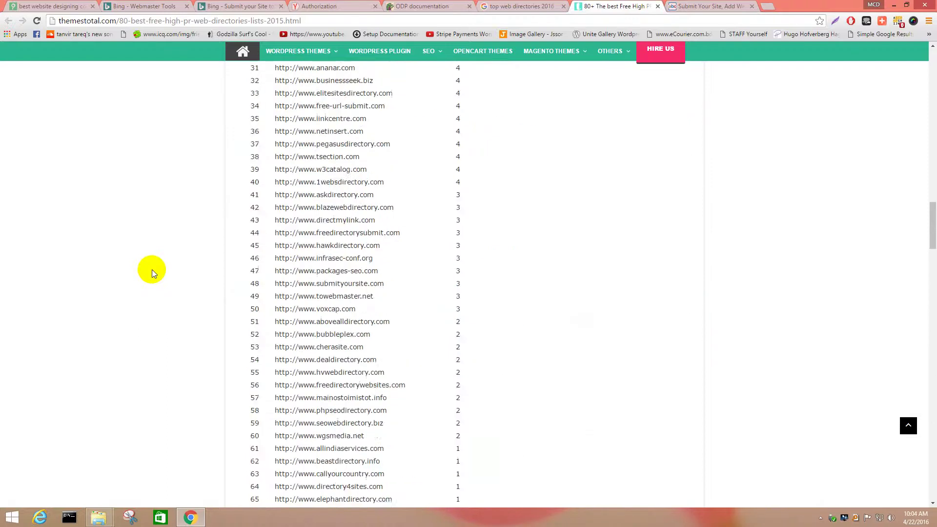
{"action": "scroll", "coordinate": [151, 269], "scroll_direction": "up", "scroll_amount": 3}
{"action": "scroll", "coordinate": [218, 261], "scroll_direction": "up", "scroll_amount": 1}
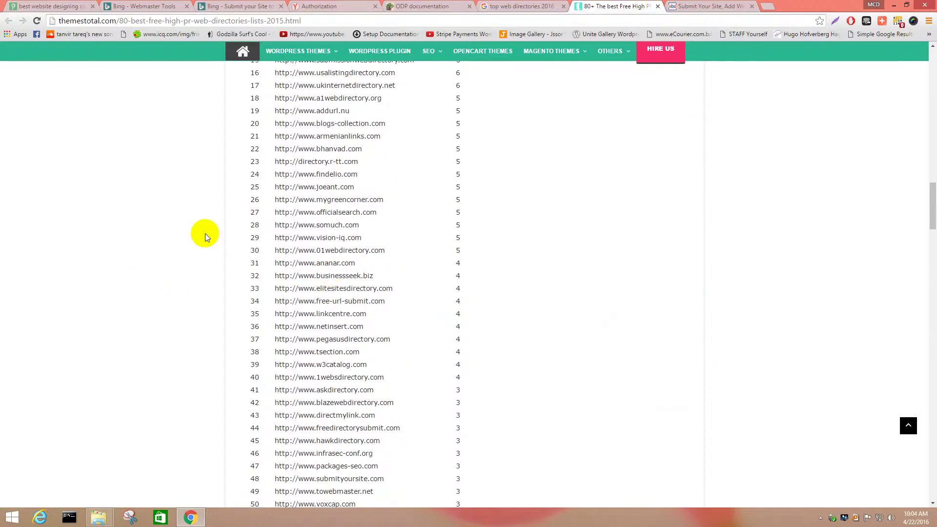
{"action": "scroll", "coordinate": [205, 234], "scroll_direction": "up", "scroll_amount": 1}
{"action": "scroll", "coordinate": [205, 235], "scroll_direction": "up", "scroll_amount": 2}
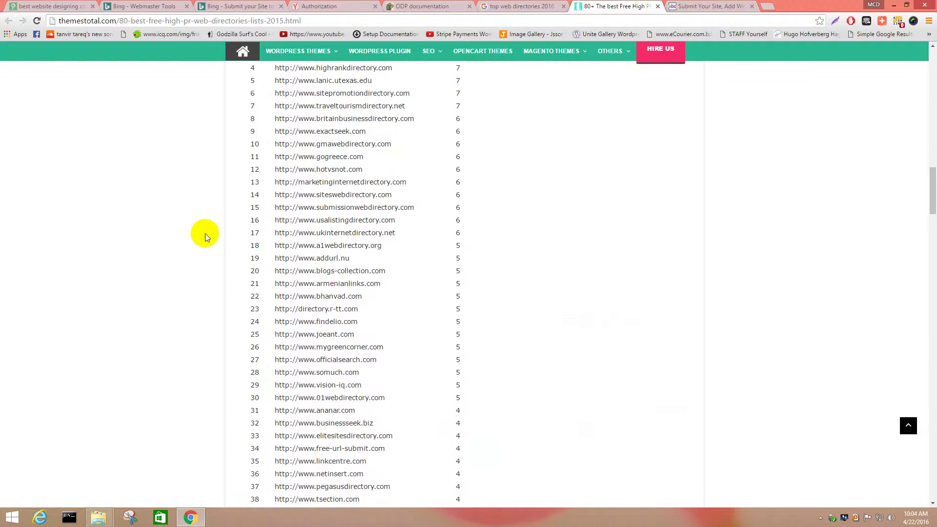
{"action": "scroll", "coordinate": [205, 234], "scroll_direction": "up", "scroll_amount": 3}
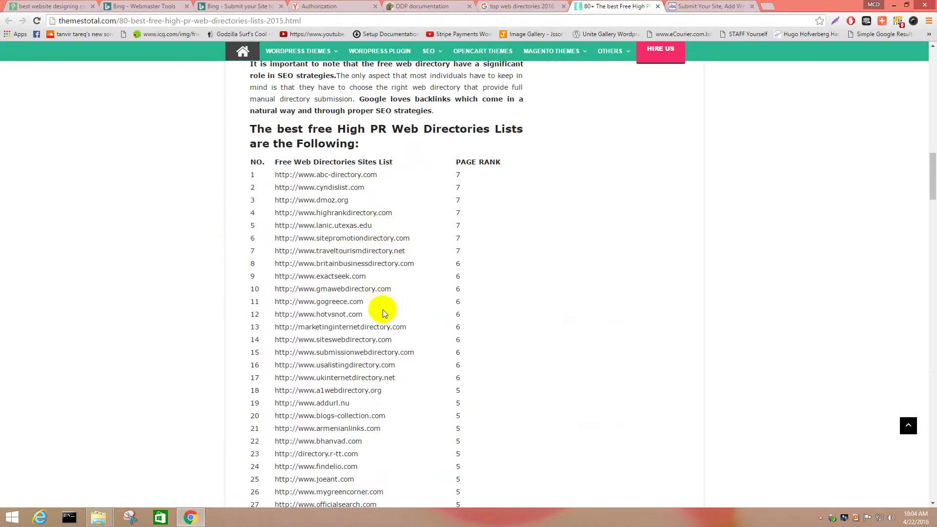
{"action": "scroll", "coordinate": [536, 317], "scroll_direction": "down", "scroll_amount": 1}
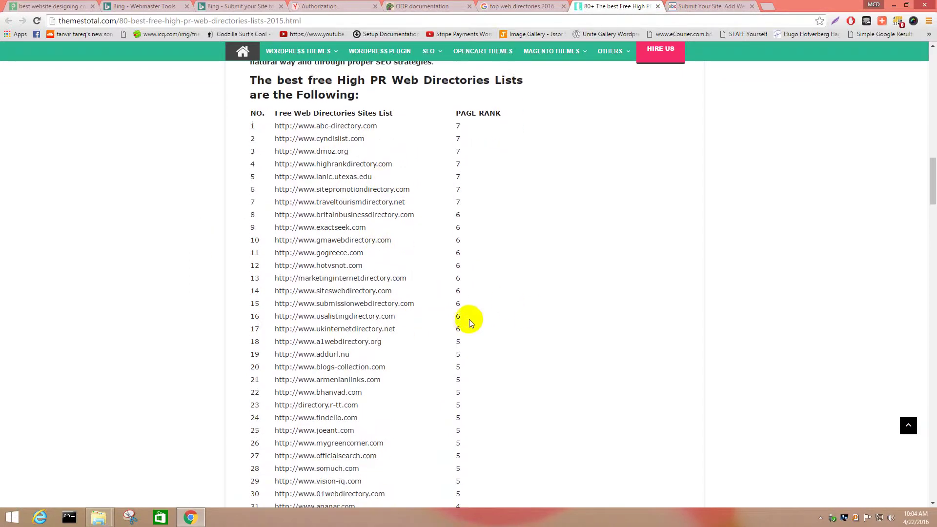
{"action": "left_click_drag", "start_coordinate": [386, 347], "coordinate": [276, 347]}
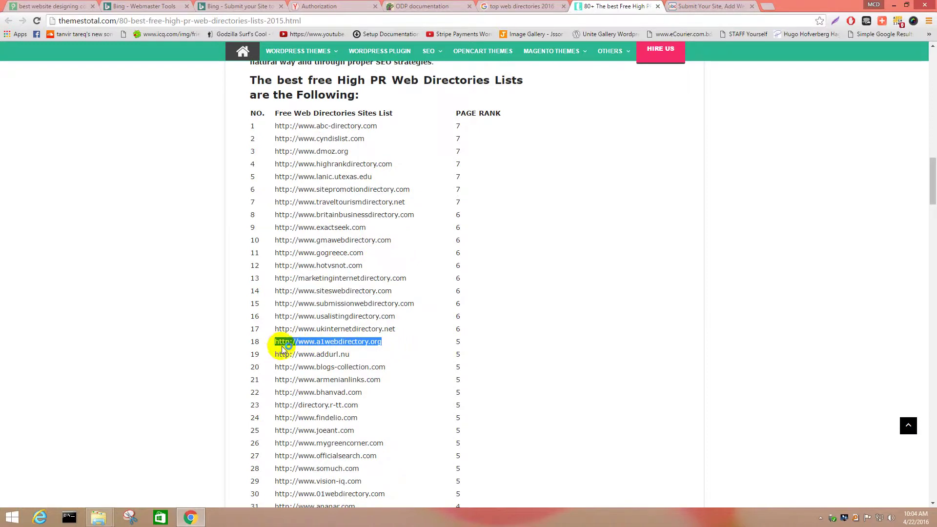
{"action": "right_click", "coordinate": [284, 346]}
{"action": "left_click", "coordinate": [322, 364]}
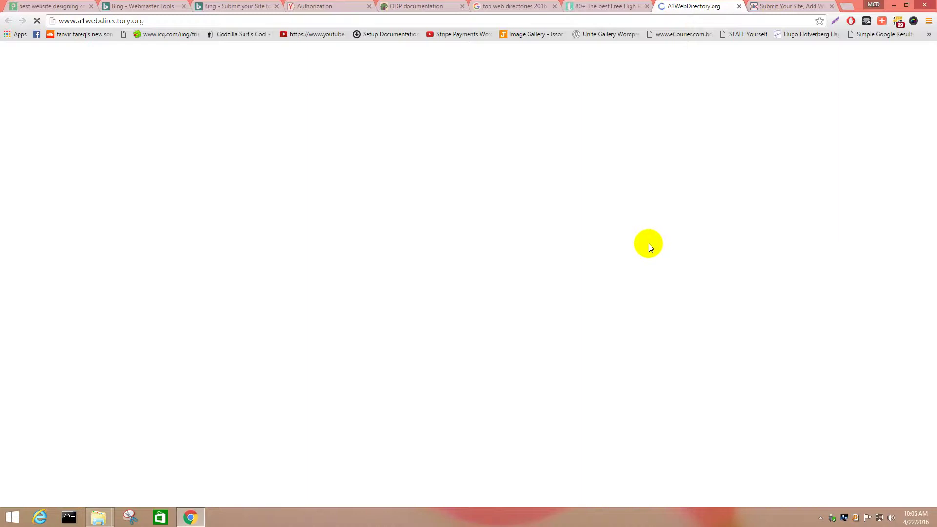
Step: Open the 'Free Top 100 High Pr' Google result in a new tab
{"action": "left_click", "coordinate": [612, 7]}
{"action": "left_click", "coordinate": [481, 6]}
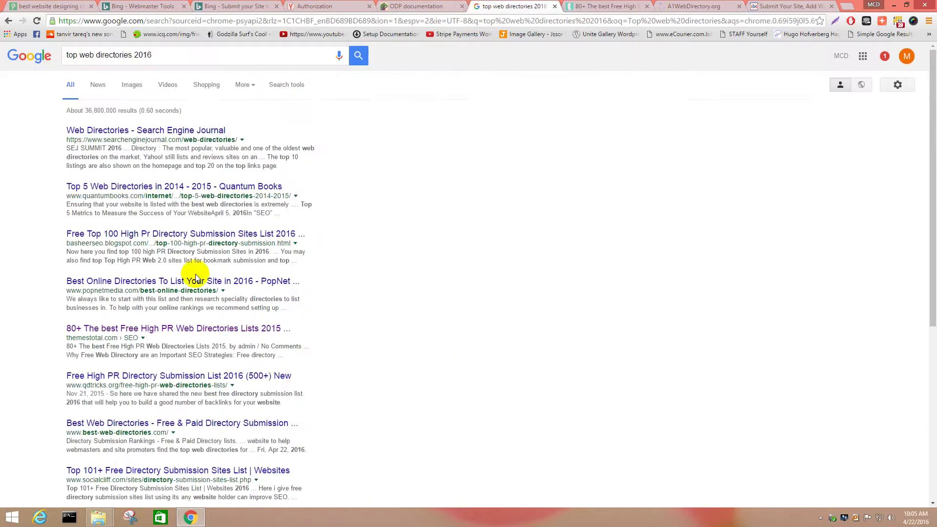
{"action": "right_click", "coordinate": [135, 238]}
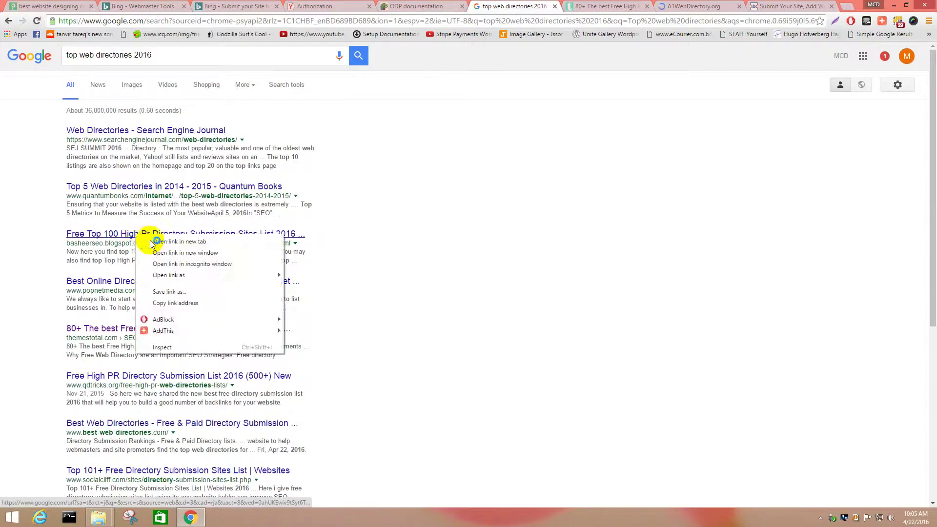
{"action": "left_click", "coordinate": [152, 243]}
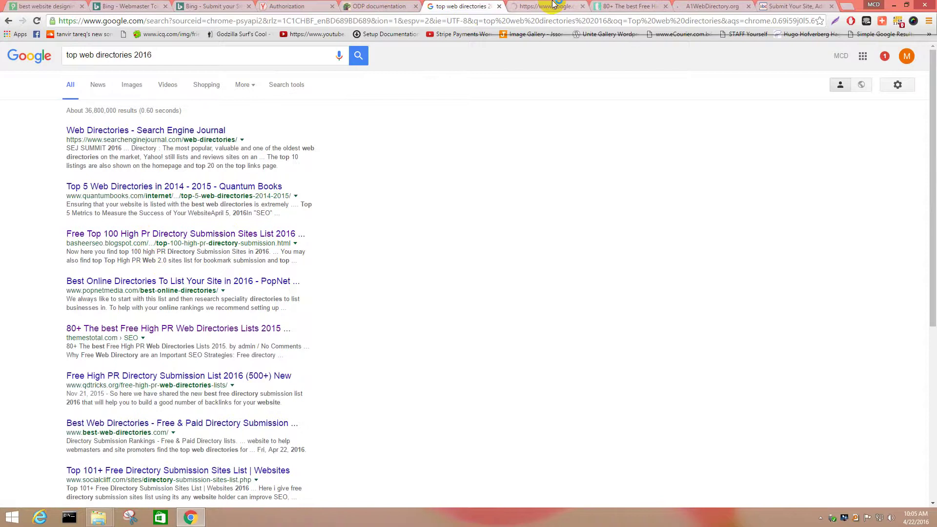
Step: Check the new tabs, then return to review the ABC Directory submission page
{"action": "left_click", "coordinate": [552, 5]}
{"action": "left_click", "coordinate": [615, 6]}
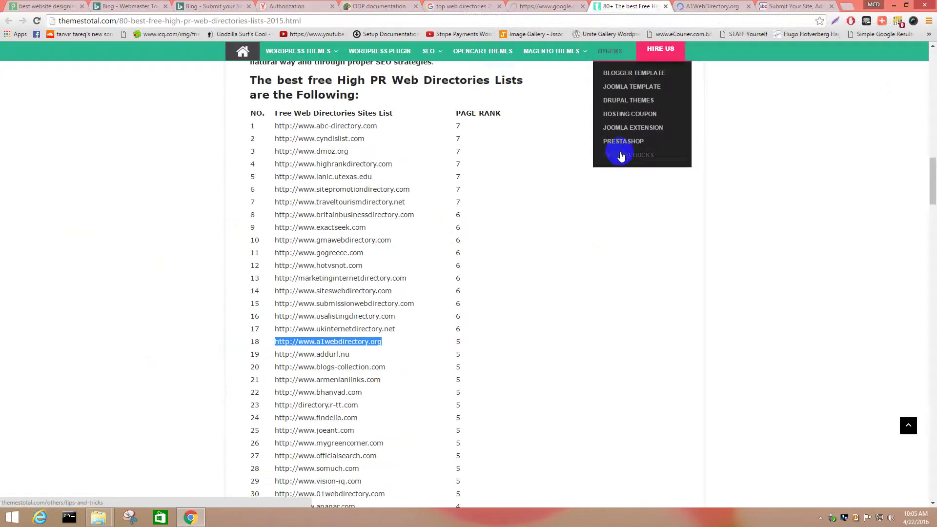
{"action": "left_click", "coordinate": [702, 6]}
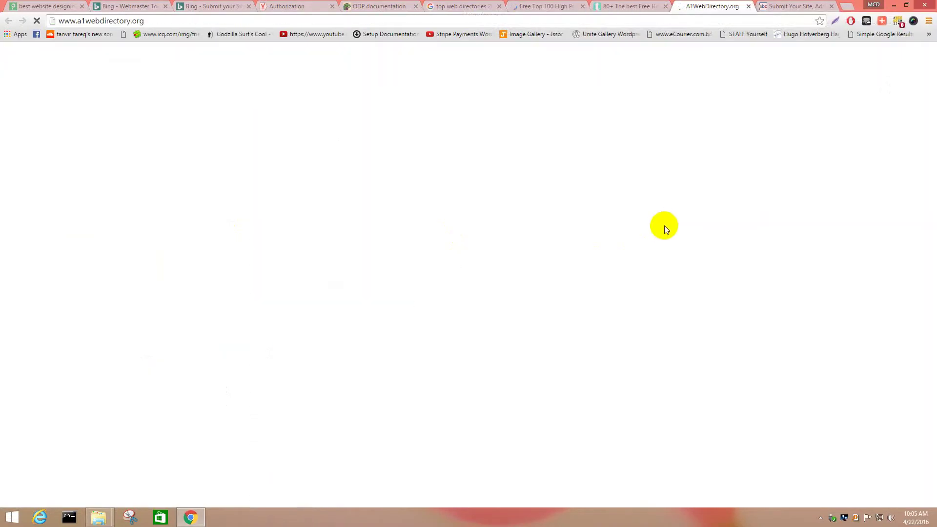
{"action": "left_click", "coordinate": [776, 6]}
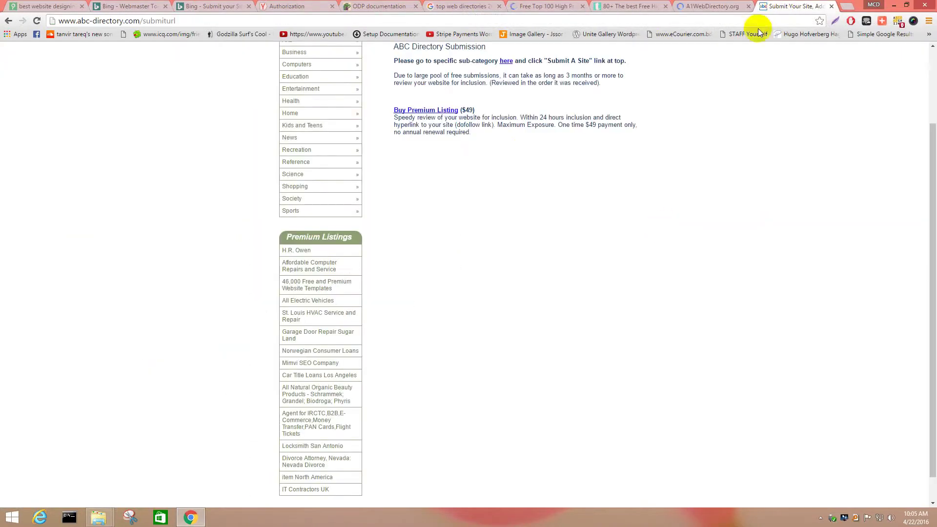
{"action": "scroll", "coordinate": [499, 207], "scroll_direction": "up", "scroll_amount": 1}
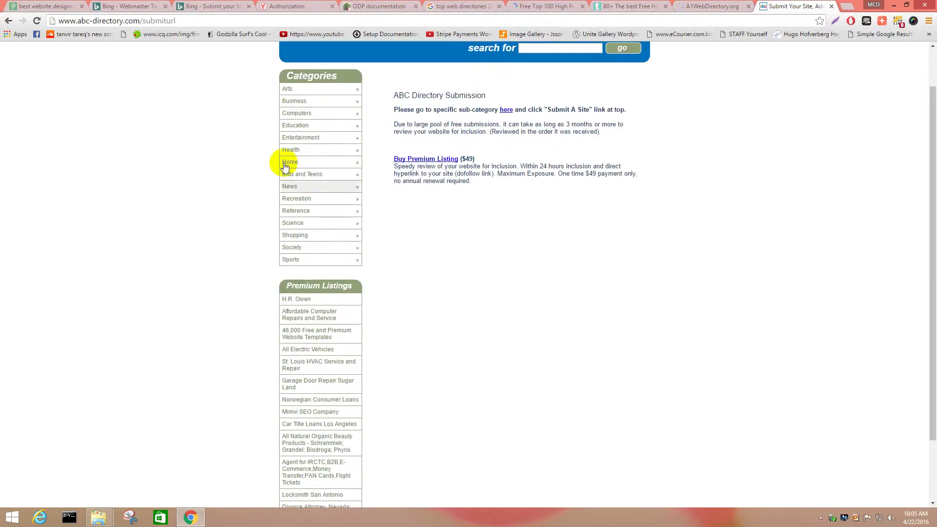
{"action": "double_click", "coordinate": [398, 96]}
{"action": "left_click", "coordinate": [438, 96]}
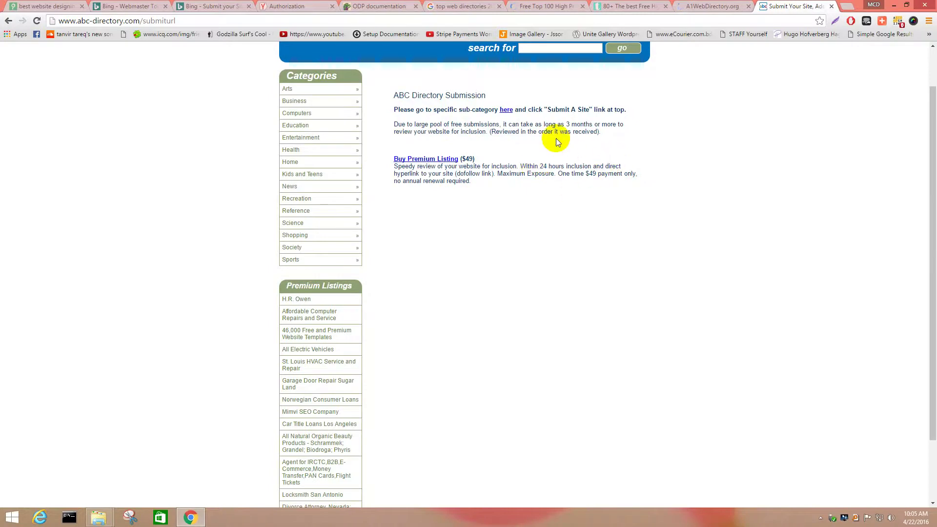
{"action": "scroll", "coordinate": [610, 98], "scroll_direction": "up", "scroll_amount": 1}
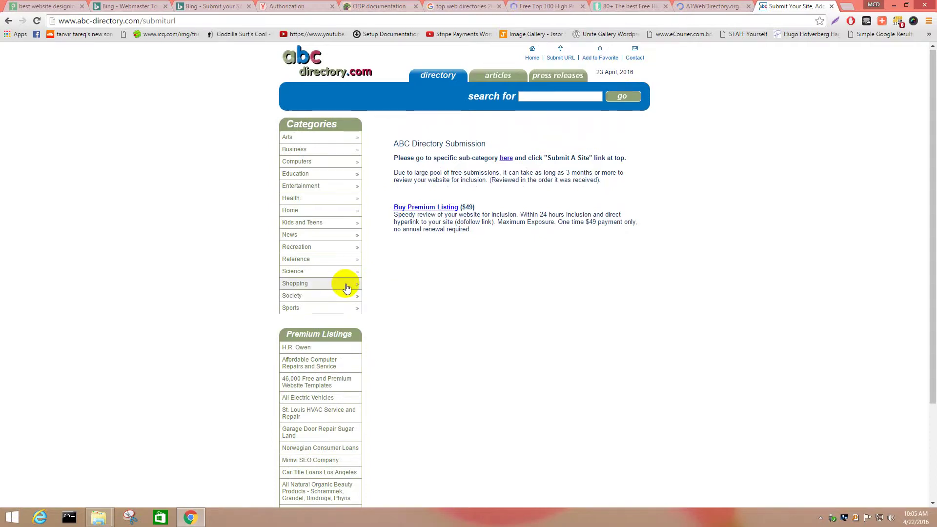
{"action": "scroll", "coordinate": [351, 266], "scroll_direction": "down", "scroll_amount": 3}
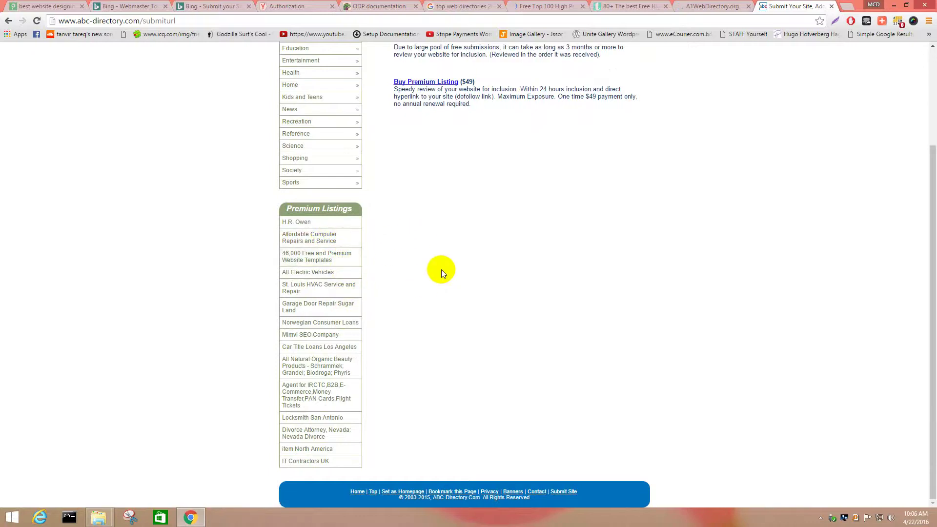
{"action": "scroll", "coordinate": [442, 269], "scroll_direction": "up", "scroll_amount": 3}
Step: Start A1WebDirectory's Submit page and open Addurl from the Free Top 100 list in a background tab
{"action": "left_click", "coordinate": [698, 6]}
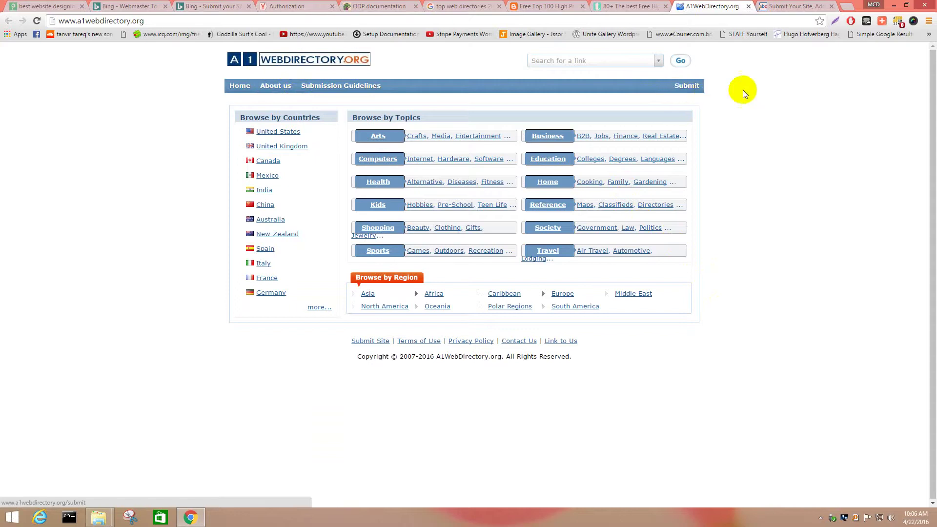
{"action": "left_click", "coordinate": [687, 88]}
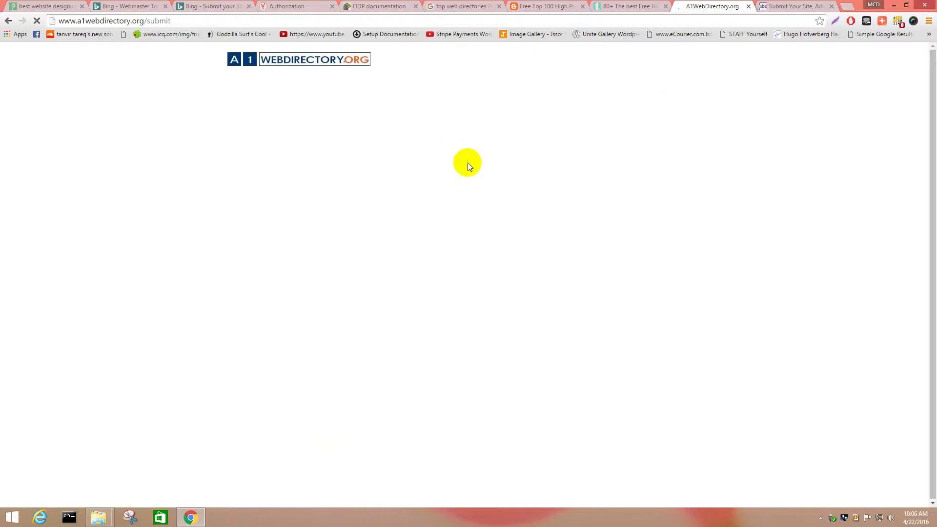
{"action": "left_click", "coordinate": [540, 6]}
{"action": "scroll", "coordinate": [230, 258], "scroll_direction": "down", "scroll_amount": 6}
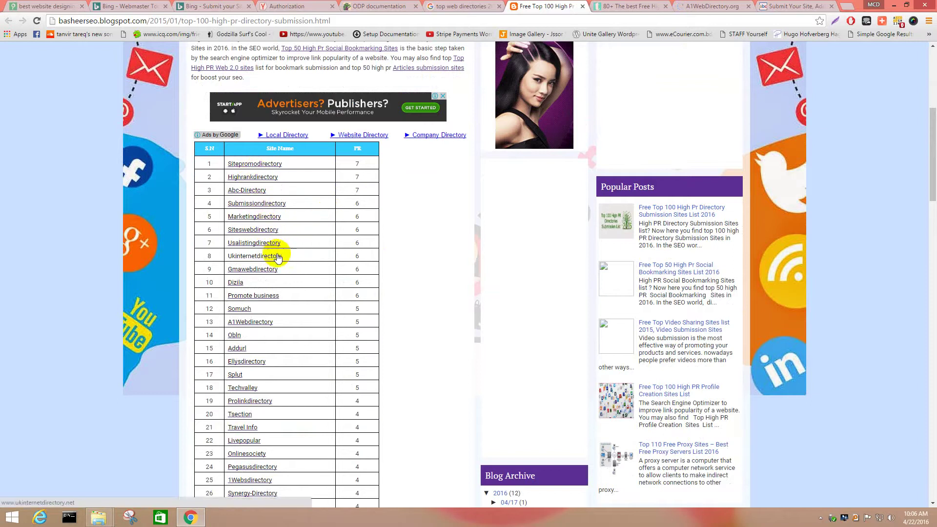
{"action": "scroll", "coordinate": [277, 253], "scroll_direction": "down", "scroll_amount": 2}
{"action": "scroll", "coordinate": [277, 253], "scroll_direction": "down", "scroll_amount": 1}
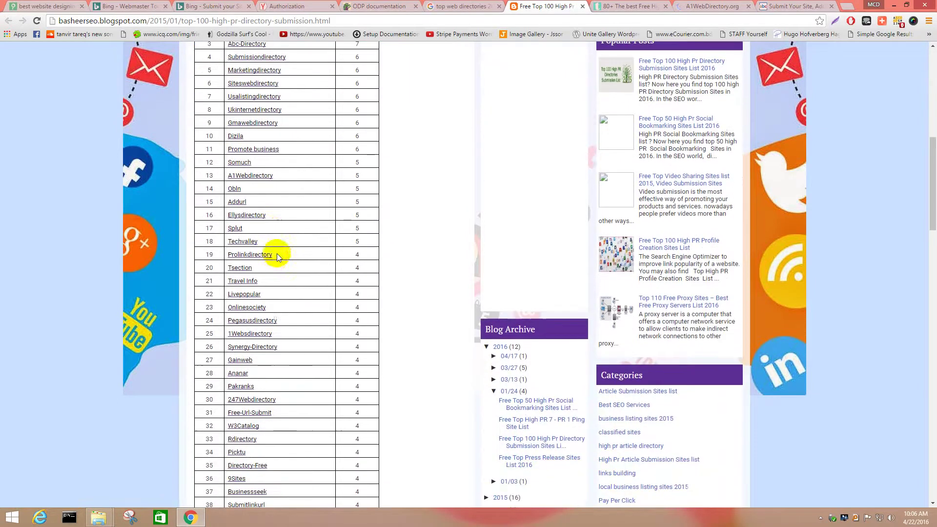
{"action": "middle_click", "coordinate": [238, 204]}
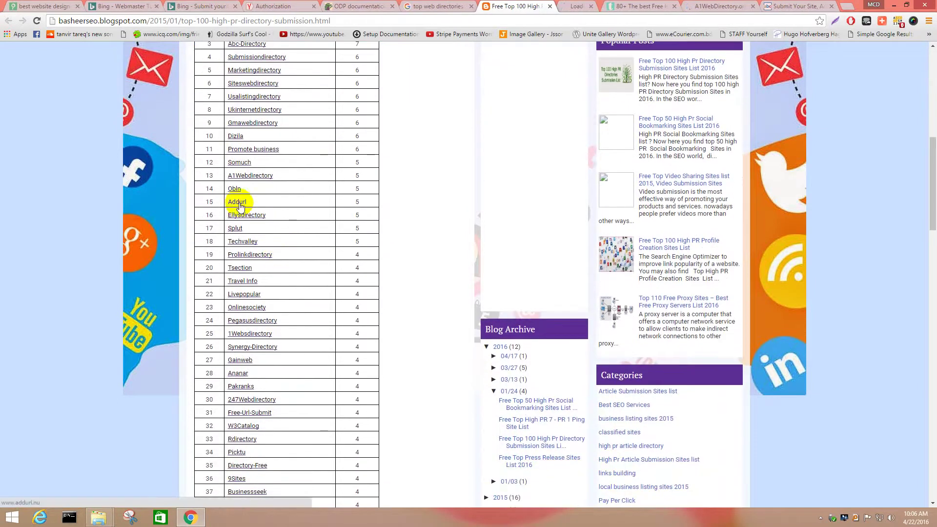
Step: Check the Addurl and A1WebDirectory tabs, then return to the themestotal list
{"action": "left_click", "coordinate": [568, 5]}
{"action": "left_click", "coordinate": [634, 5]}
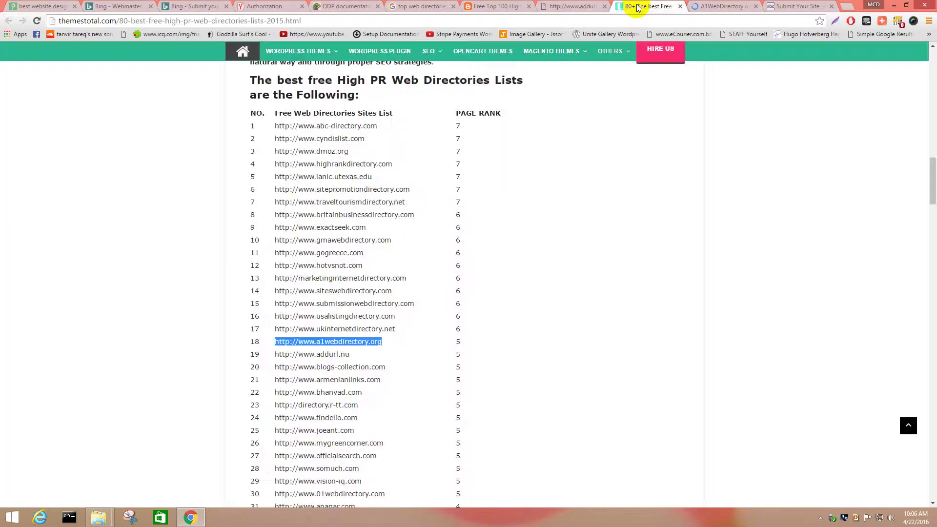
{"action": "left_click", "coordinate": [710, 5]}
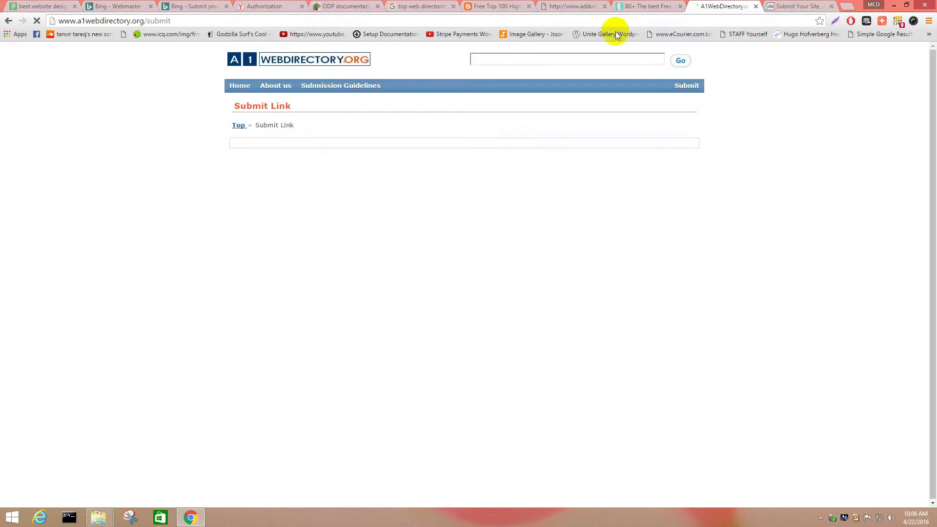
{"action": "left_click", "coordinate": [648, 6]}
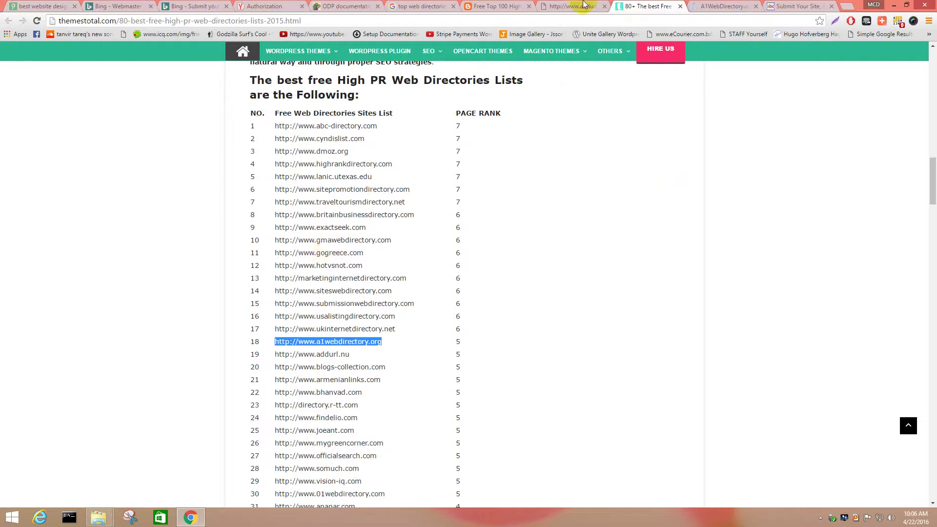
Step: View A1WebDirectory's Submit Link page with its Step One category tree
{"action": "left_click", "coordinate": [724, 6]}
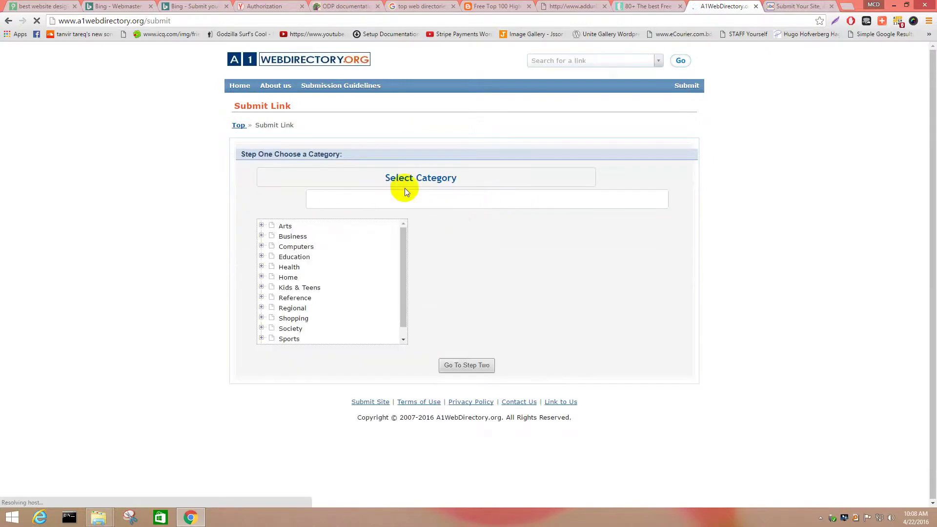
Step: Glance at alphatechworld.com, then expand Computers in A1WebDirectory's category tree
{"action": "left_click", "coordinate": [29, 6]}
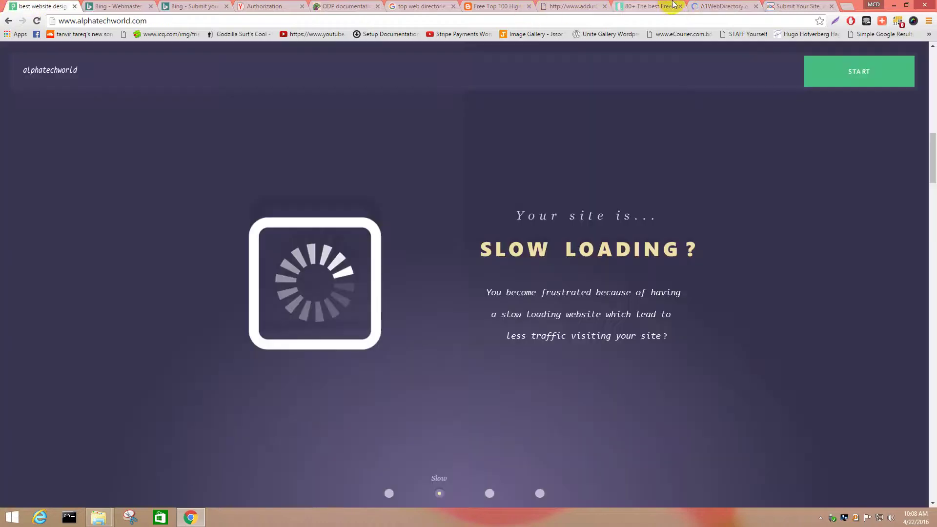
{"action": "left_click", "coordinate": [722, 6]}
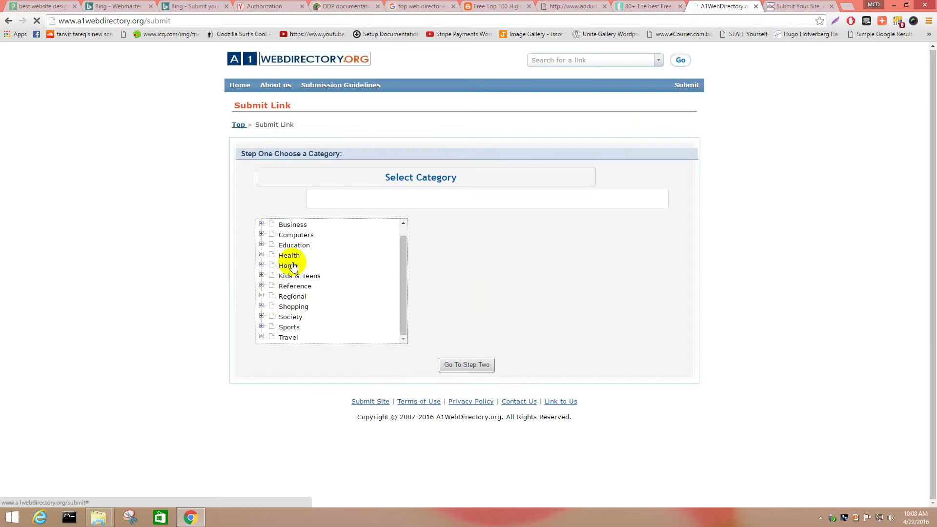
{"action": "scroll", "coordinate": [288, 239], "scroll_direction": "up", "scroll_amount": 1}
{"action": "left_click", "coordinate": [262, 246]}
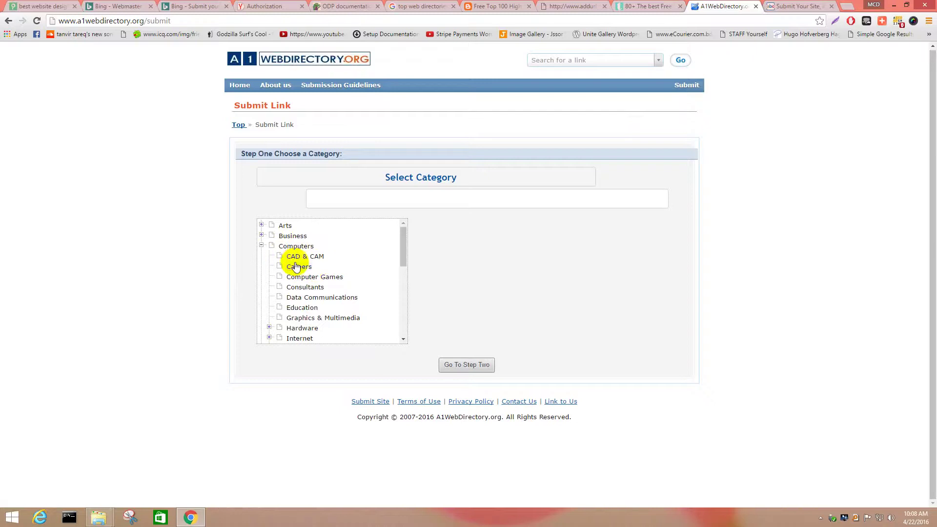
Step: Choose Computers > Software as the category and go to Step Two
{"action": "scroll", "coordinate": [296, 267], "scroll_direction": "down", "scroll_amount": 1}
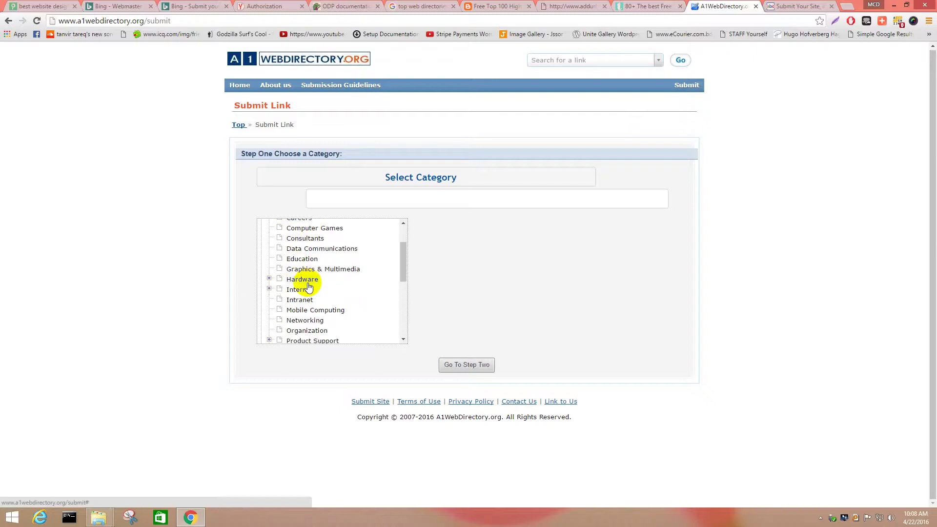
{"action": "scroll", "coordinate": [309, 288], "scroll_direction": "down", "scroll_amount": 1}
{"action": "scroll", "coordinate": [324, 272], "scroll_direction": "down", "scroll_amount": 1}
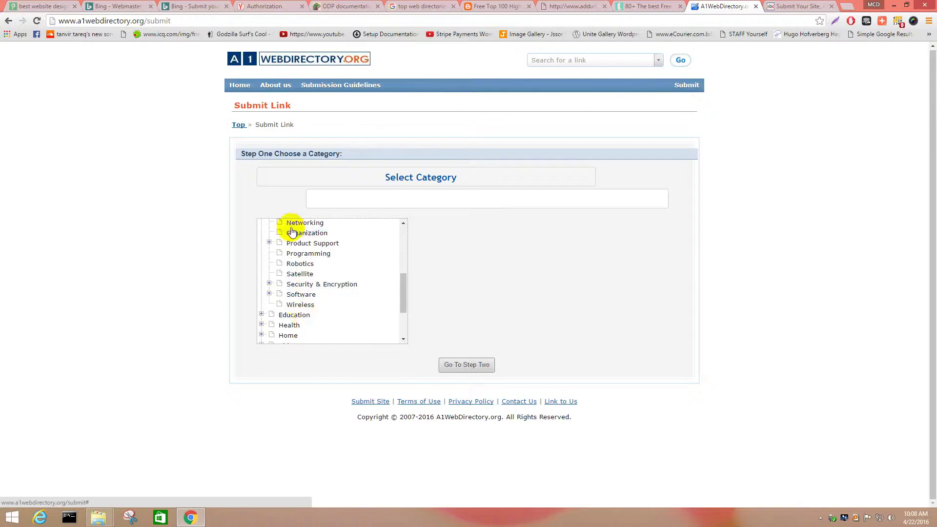
{"action": "scroll", "coordinate": [304, 258], "scroll_direction": "up", "scroll_amount": 2}
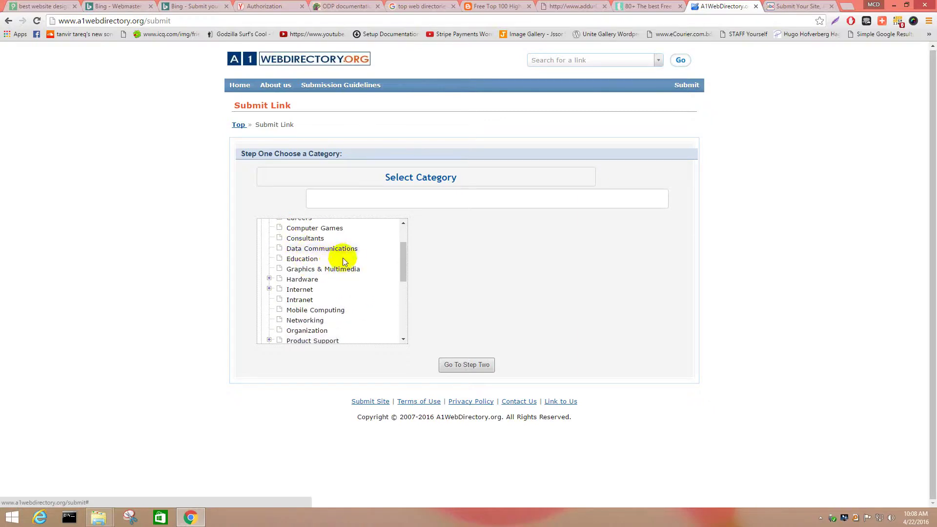
{"action": "scroll", "coordinate": [326, 266], "scroll_direction": "up", "scroll_amount": 1}
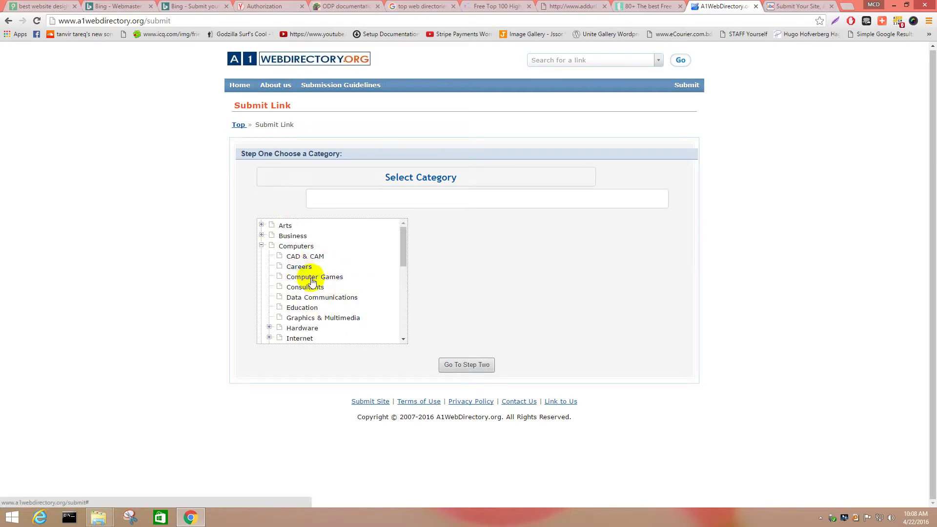
{"action": "scroll", "coordinate": [315, 282], "scroll_direction": "down", "scroll_amount": 1}
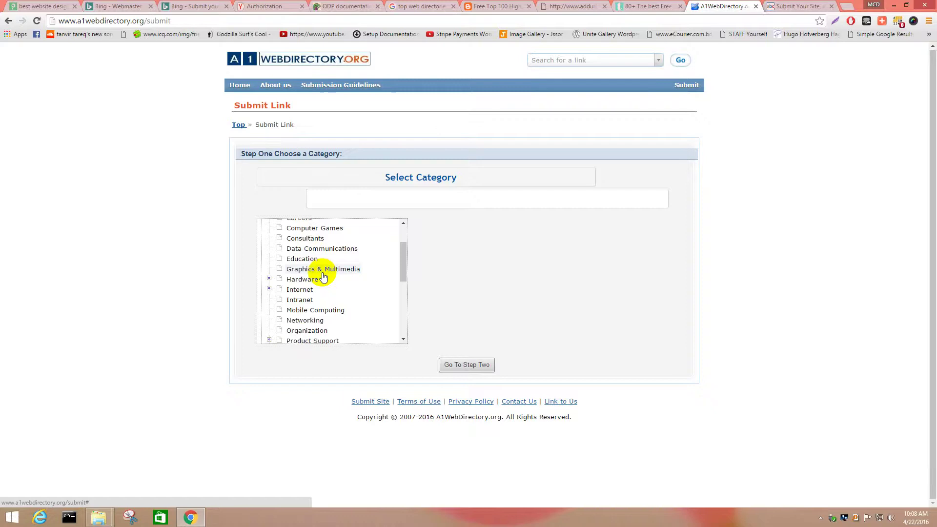
{"action": "scroll", "coordinate": [321, 294], "scroll_direction": "down", "scroll_amount": 1}
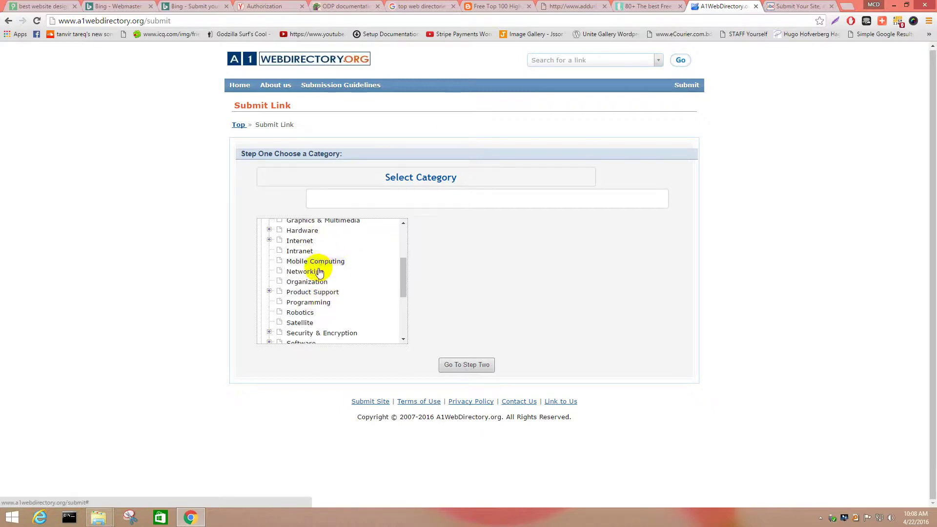
{"action": "scroll", "coordinate": [345, 287], "scroll_direction": "down", "scroll_amount": 1}
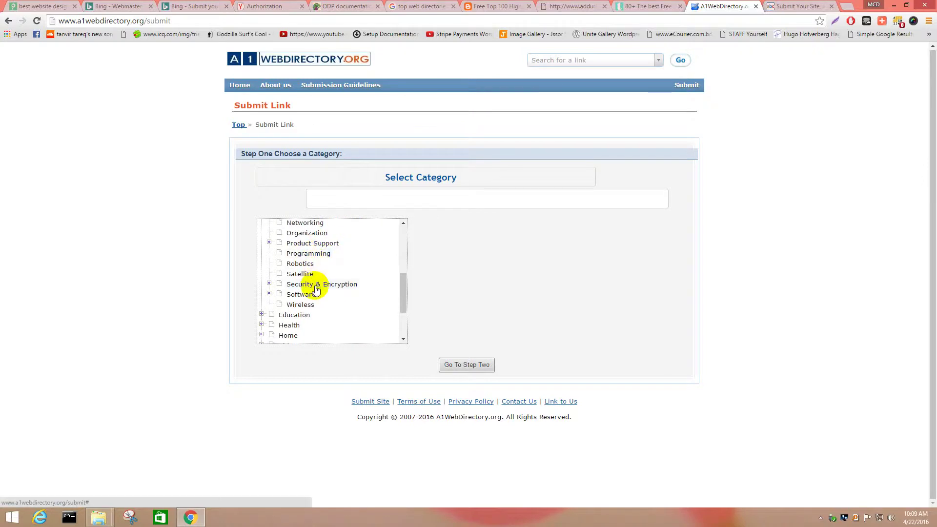
{"action": "left_click", "coordinate": [301, 295]}
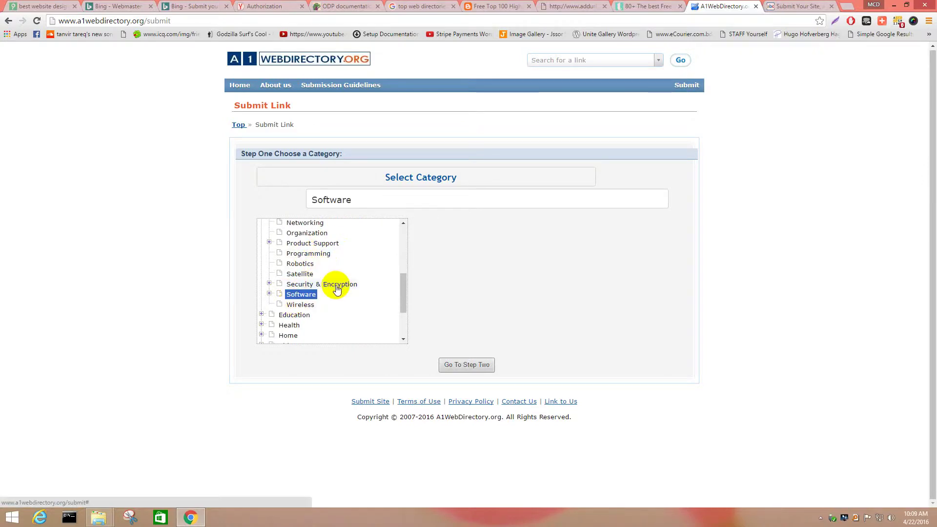
{"action": "left_click", "coordinate": [465, 366]}
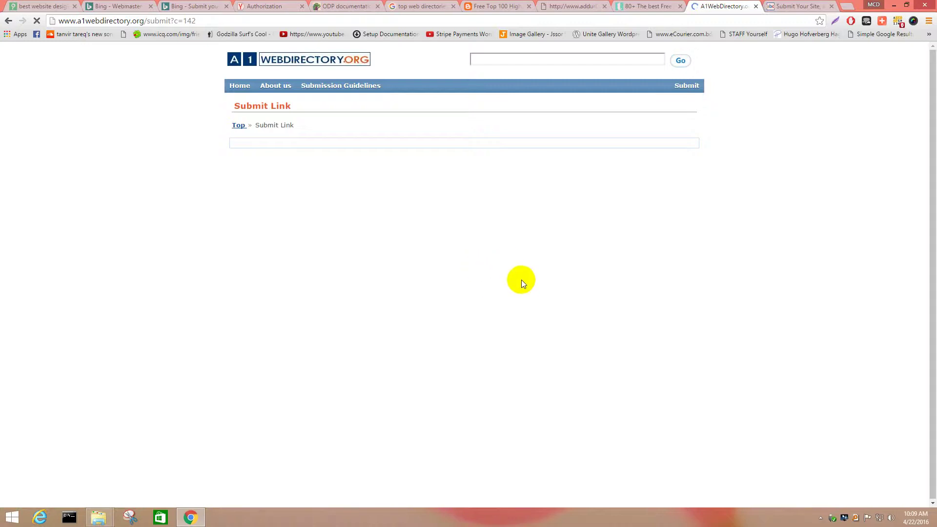
Step: Reload ABC Directory's submission page and open its sub-category index via the 'here' link
{"action": "left_click", "coordinate": [802, 6]}
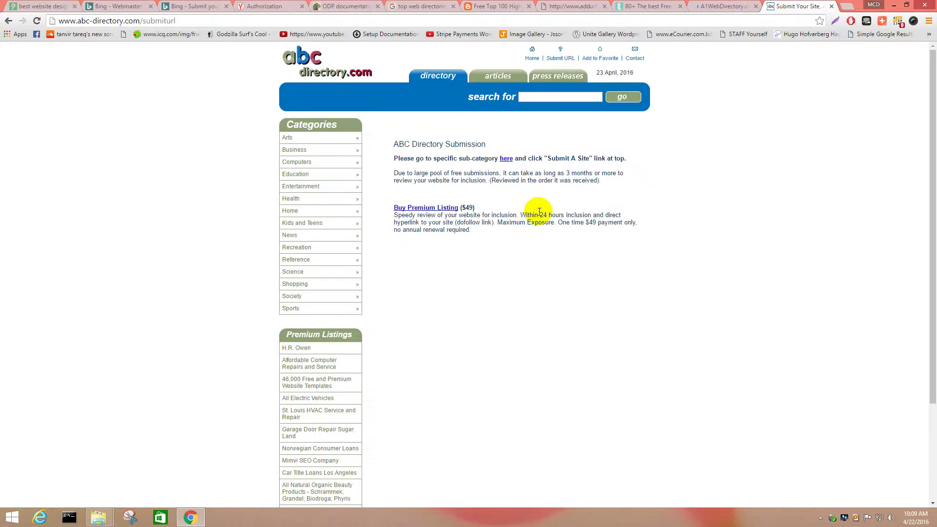
{"action": "scroll", "coordinate": [537, 218], "scroll_direction": "down", "scroll_amount": 3}
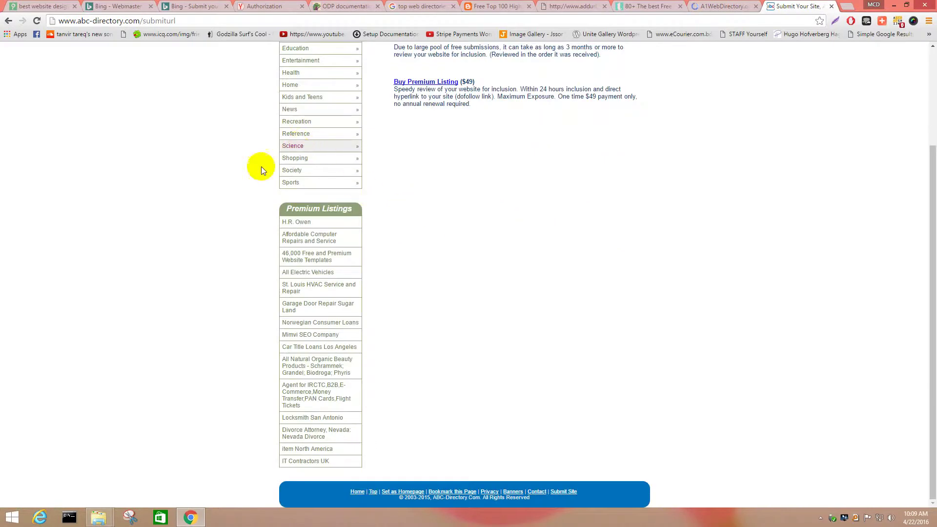
{"action": "scroll", "coordinate": [269, 165], "scroll_direction": "up", "scroll_amount": 3}
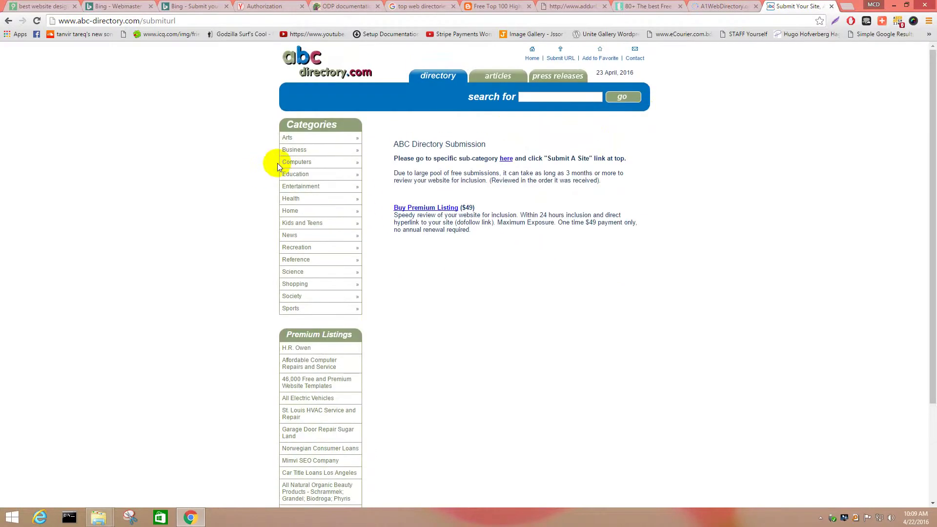
{"action": "left_click", "coordinate": [561, 58]}
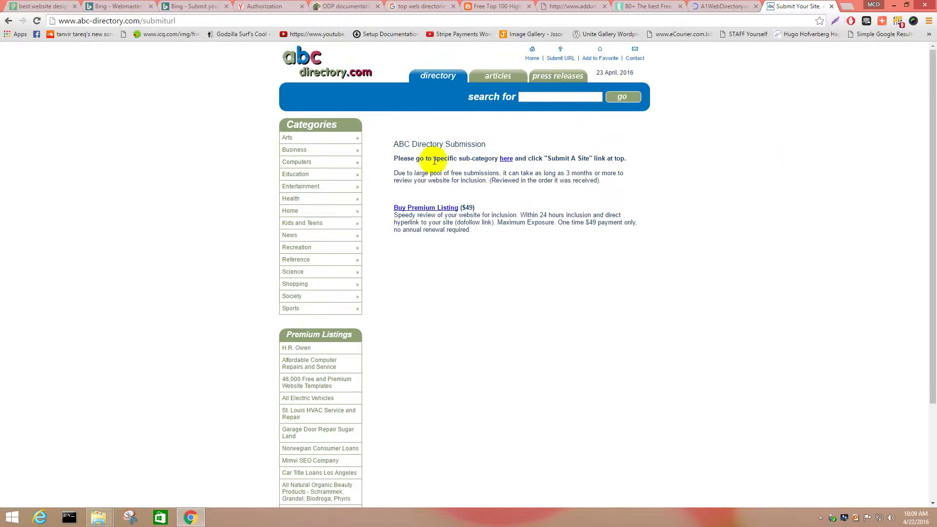
{"action": "left_click", "coordinate": [508, 158]}
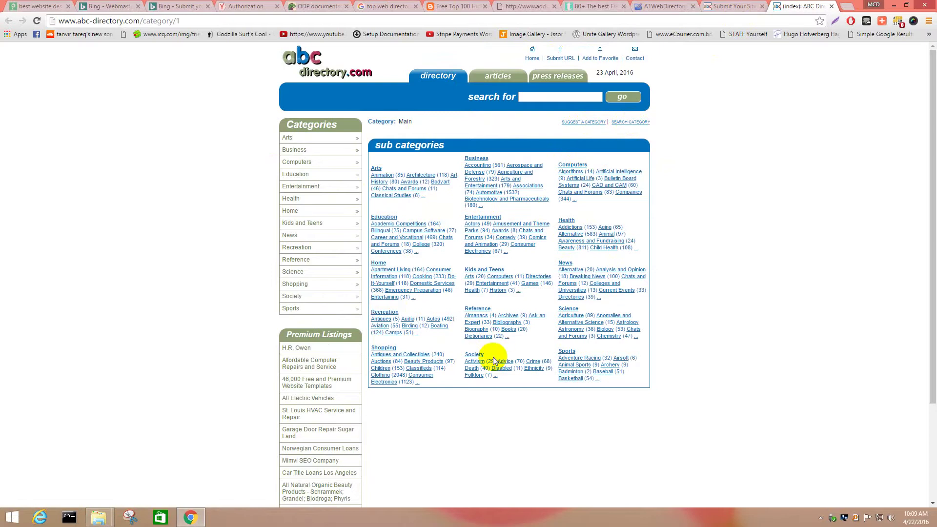
Step: Browse ABC Directory's Computers sub-categories and open Artificial Life > Companies
{"action": "left_click", "coordinate": [573, 200]}
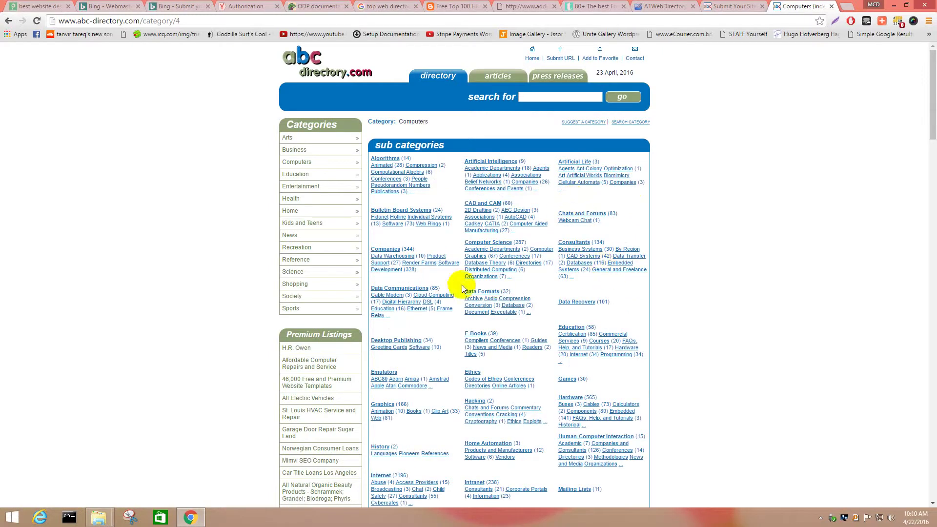
{"action": "scroll", "coordinate": [671, 283], "scroll_direction": "down", "scroll_amount": 2}
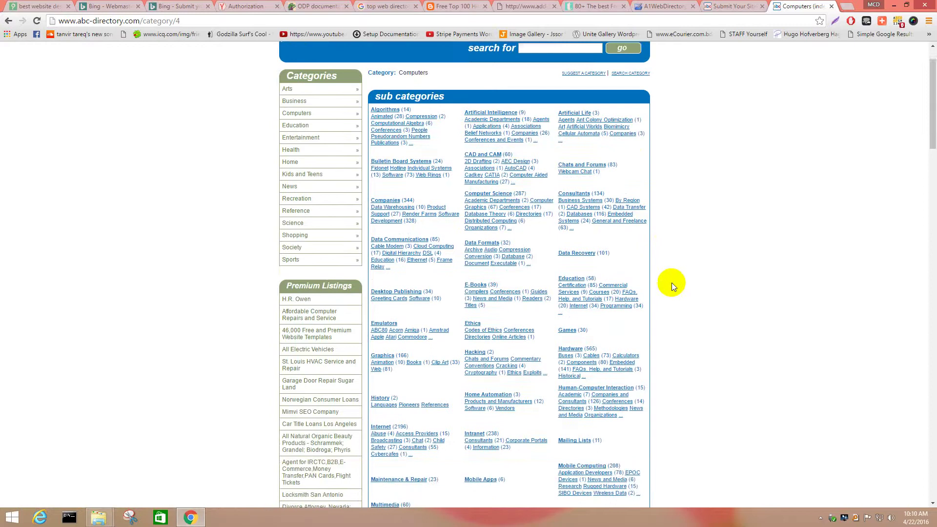
{"action": "scroll", "coordinate": [672, 283], "scroll_direction": "down", "scroll_amount": 1}
{"action": "scroll", "coordinate": [672, 282], "scroll_direction": "down", "scroll_amount": 2}
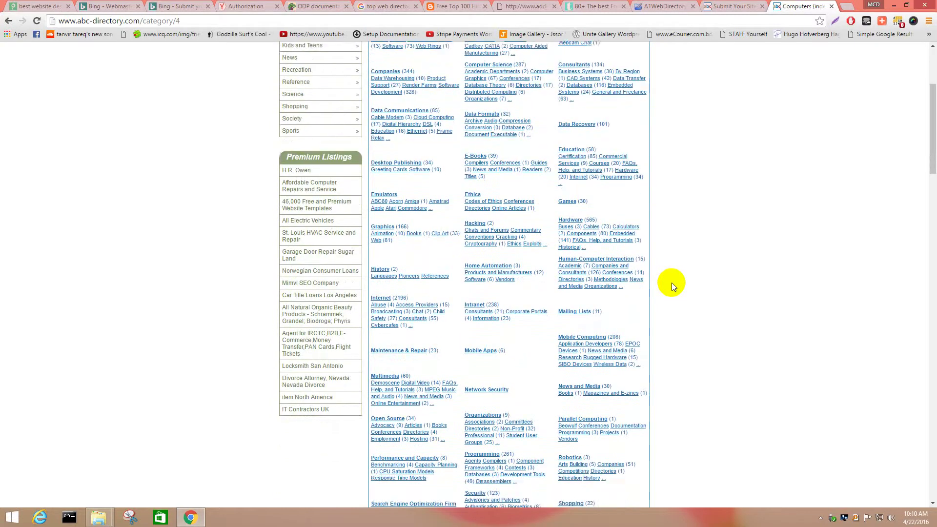
{"action": "scroll", "coordinate": [672, 283], "scroll_direction": "down", "scroll_amount": 4}
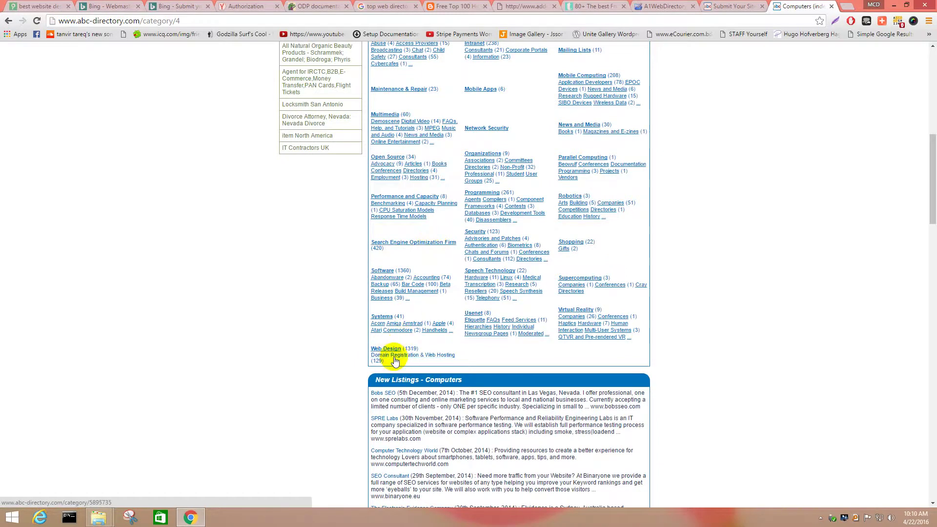
{"action": "scroll", "coordinate": [400, 360], "scroll_direction": "up", "scroll_amount": 8}
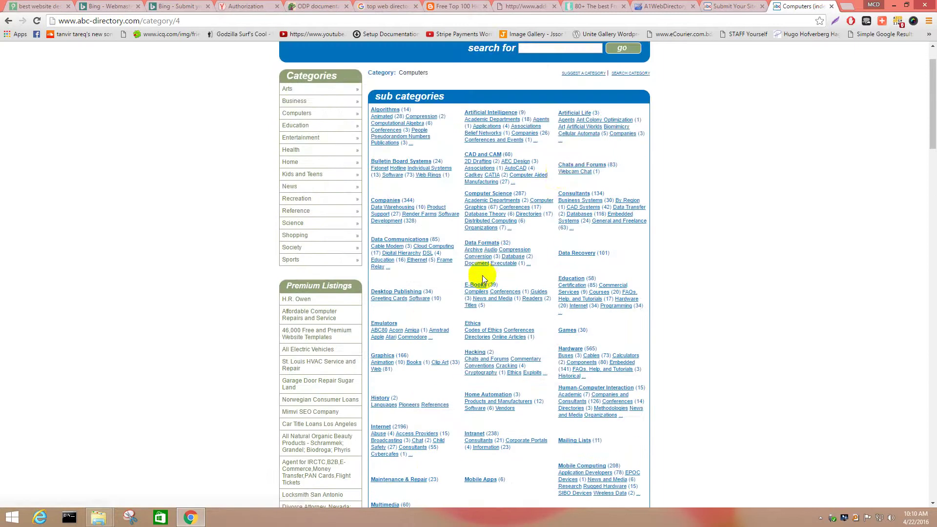
{"action": "left_click", "coordinate": [621, 135]}
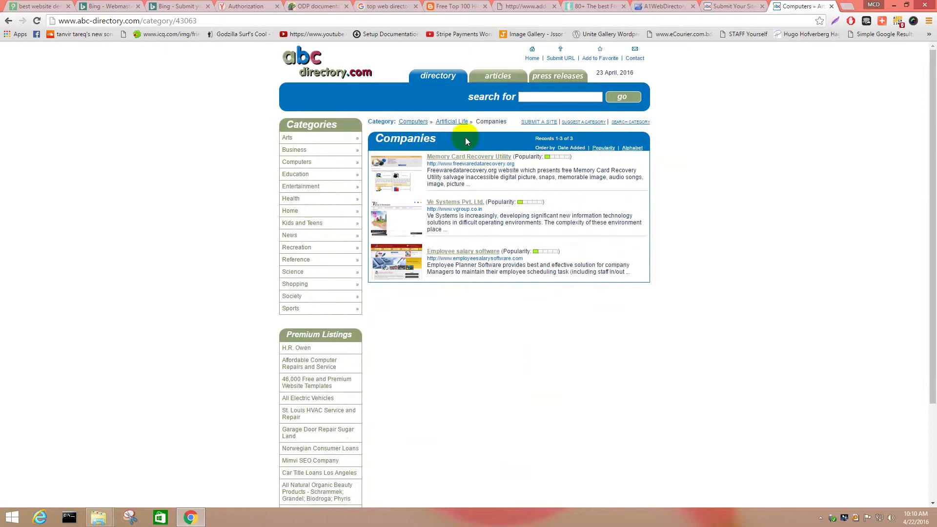
Step: Open ABC Directory's Submit Site page, then close the ABC Directory tabs to reach A1WebDirectory
{"action": "scroll", "coordinate": [581, 186], "scroll_direction": "down", "scroll_amount": 3}
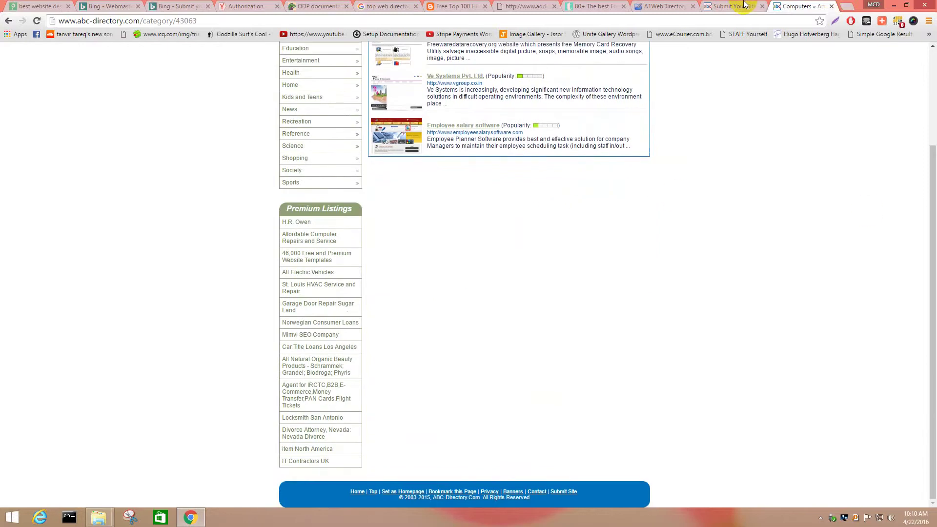
{"action": "left_click", "coordinate": [571, 493]}
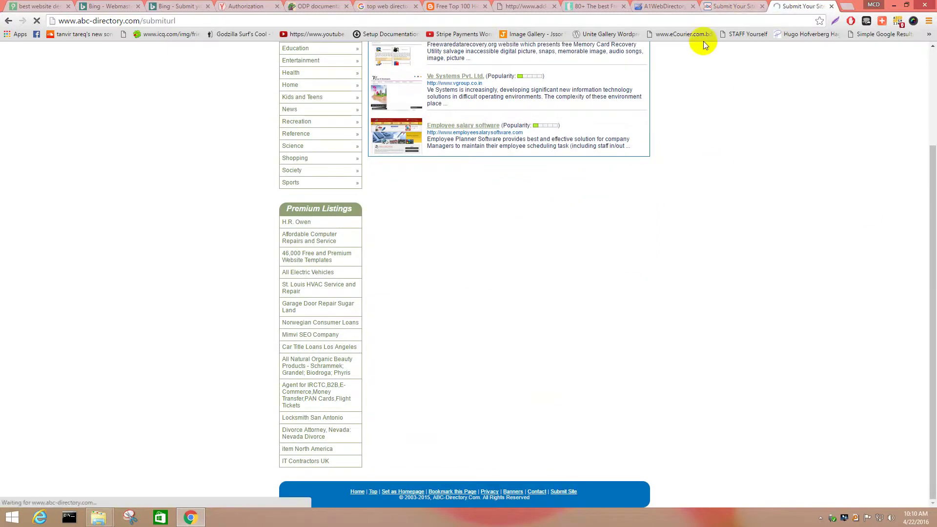
{"action": "left_click", "coordinate": [737, 5]}
{"action": "left_click", "coordinate": [802, 6]}
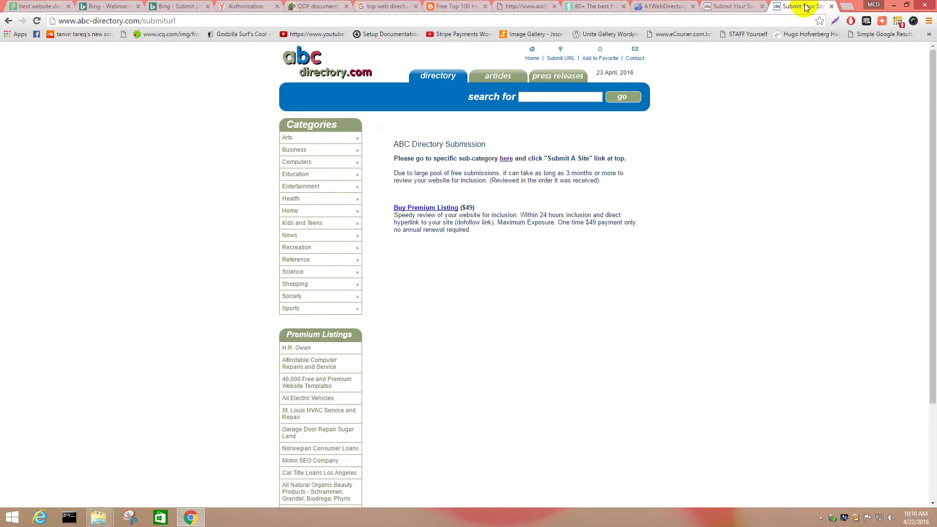
{"action": "left_click", "coordinate": [832, 7]}
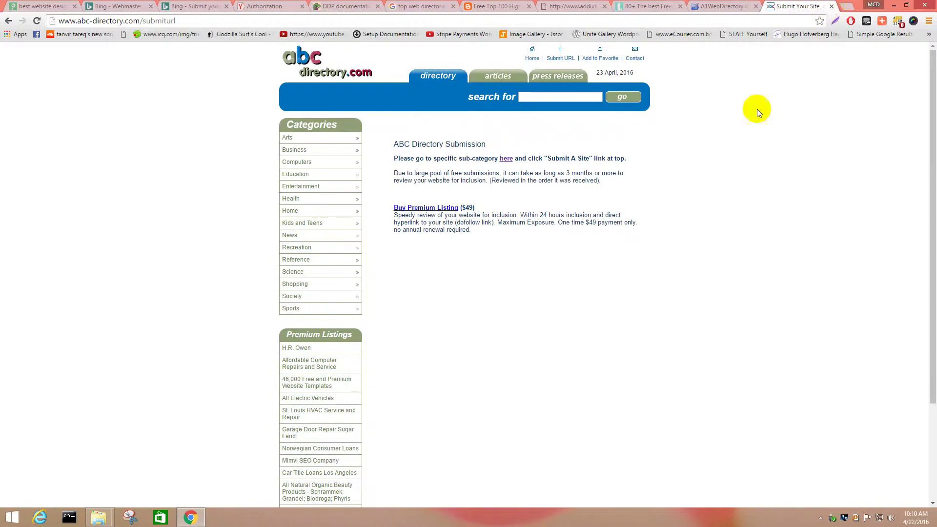
{"action": "left_click", "coordinate": [832, 6]}
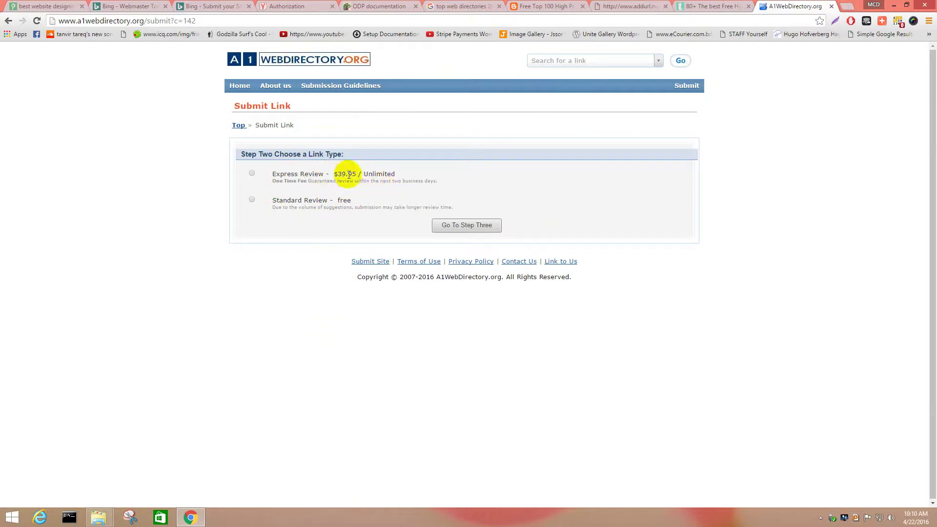
Step: Pick the free Standard Review link type over Express Review ($39.95) and go to Step Three
{"action": "left_click", "coordinate": [278, 175]}
{"action": "left_click_drag", "start_coordinate": [277, 175], "coordinate": [342, 174]}
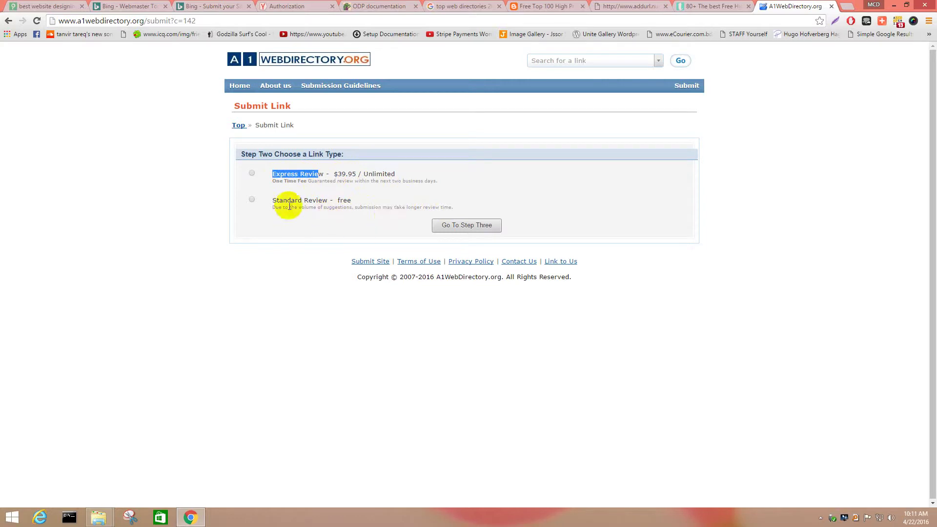
{"action": "left_click", "coordinate": [252, 201]}
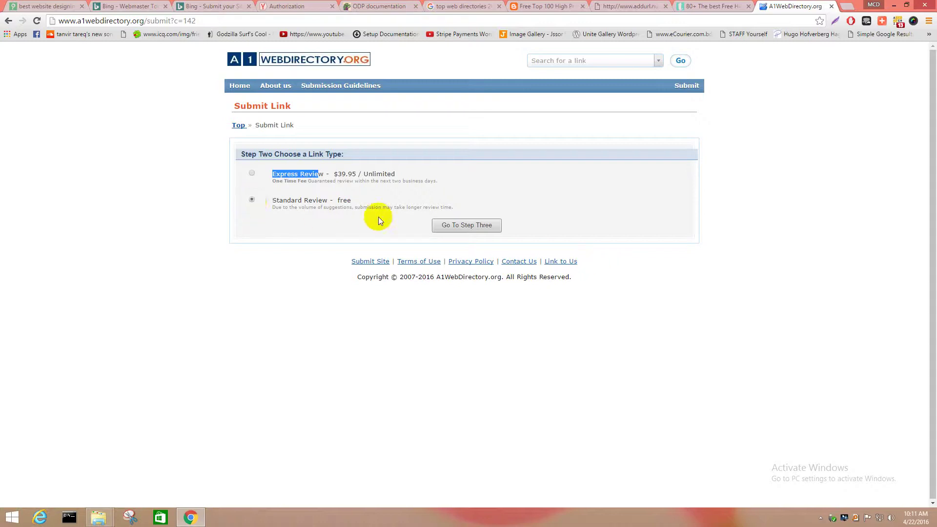
{"action": "left_click", "coordinate": [464, 228]}
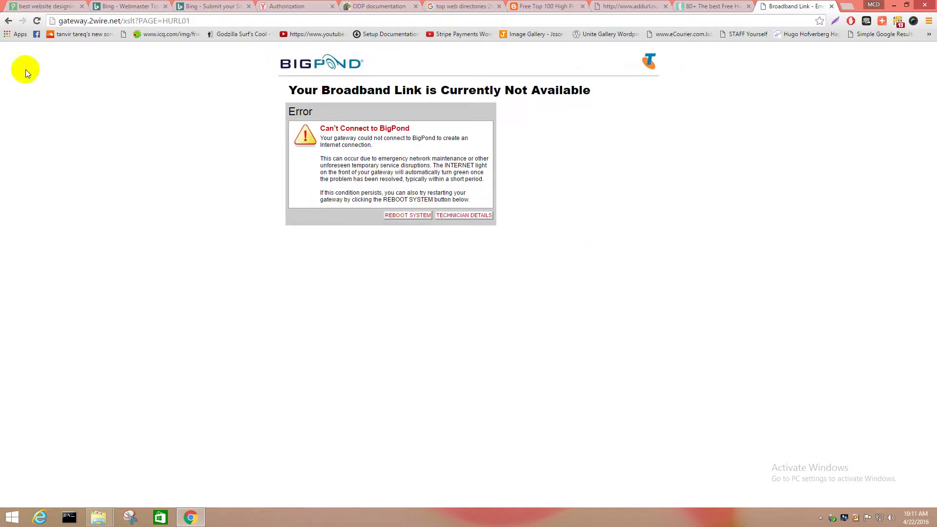
Step: Retry the failed page load, then scroll back to the top of the themestotal directory article
{"action": "left_click", "coordinate": [36, 21]}
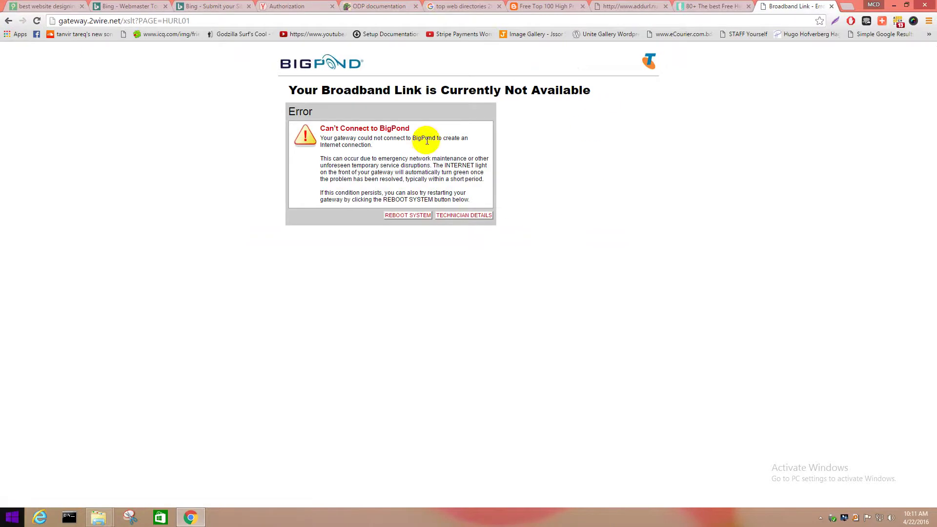
{"action": "left_click", "coordinate": [703, 5]}
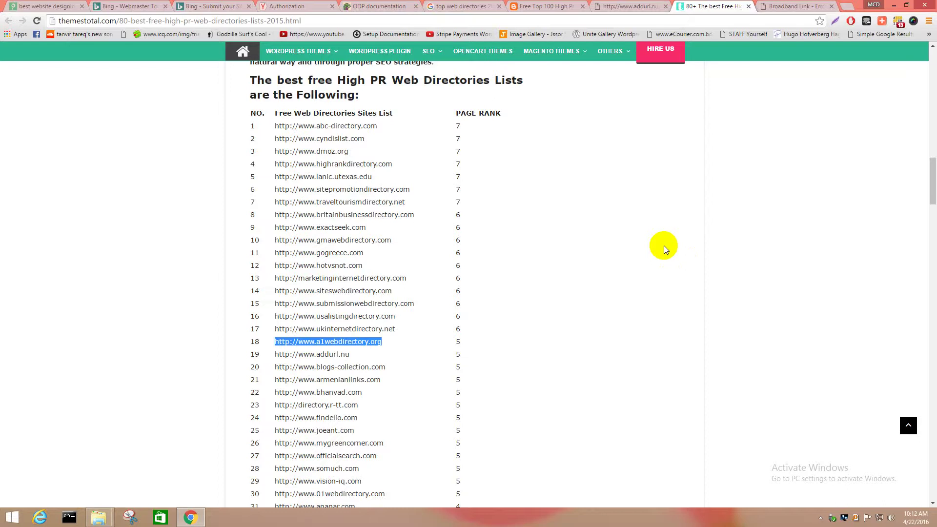
{"action": "scroll", "coordinate": [654, 150], "scroll_direction": "up", "scroll_amount": 4}
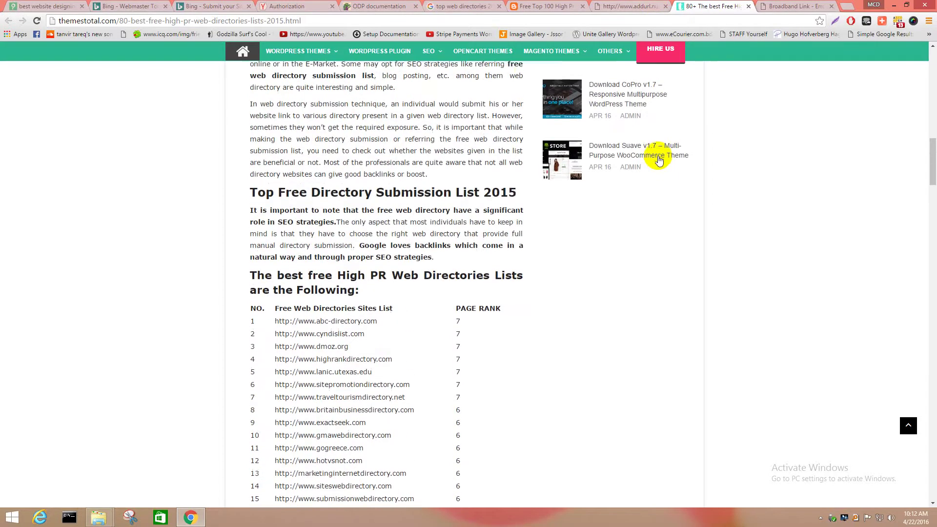
{"action": "scroll", "coordinate": [516, 136], "scroll_direction": "up", "scroll_amount": 16}
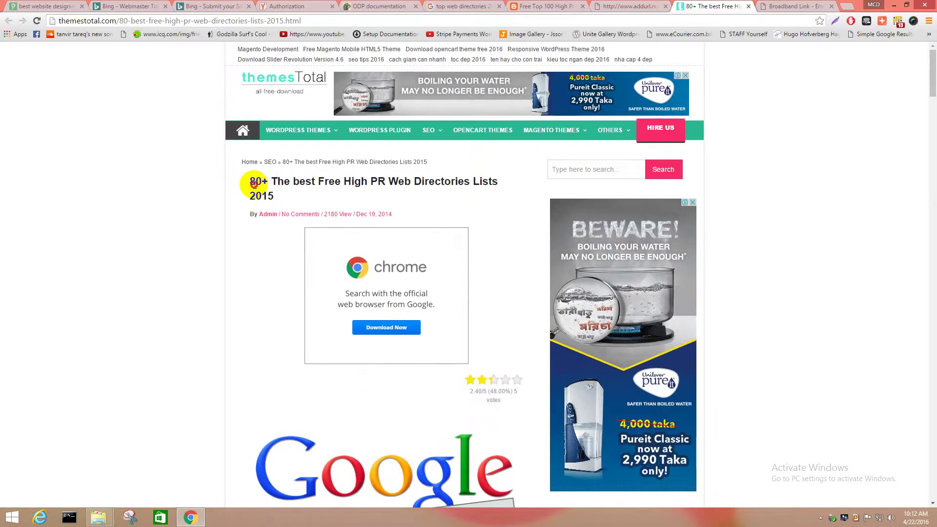
Step: Glance at the article title, then minimize Chrome from the Broadband Link tab
{"action": "left_click_drag", "start_coordinate": [256, 184], "coordinate": [274, 194]}
{"action": "left_click", "coordinate": [263, 194]}
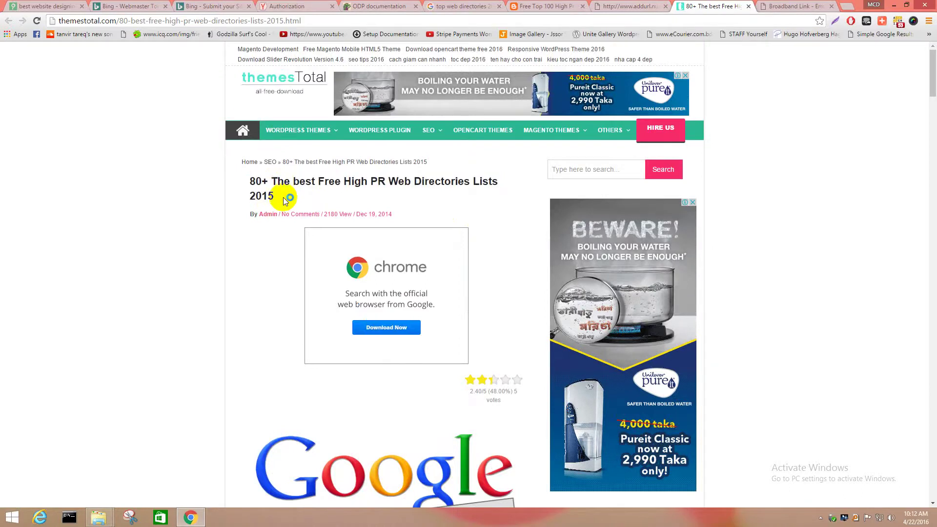
{"action": "left_click", "coordinate": [792, 6]}
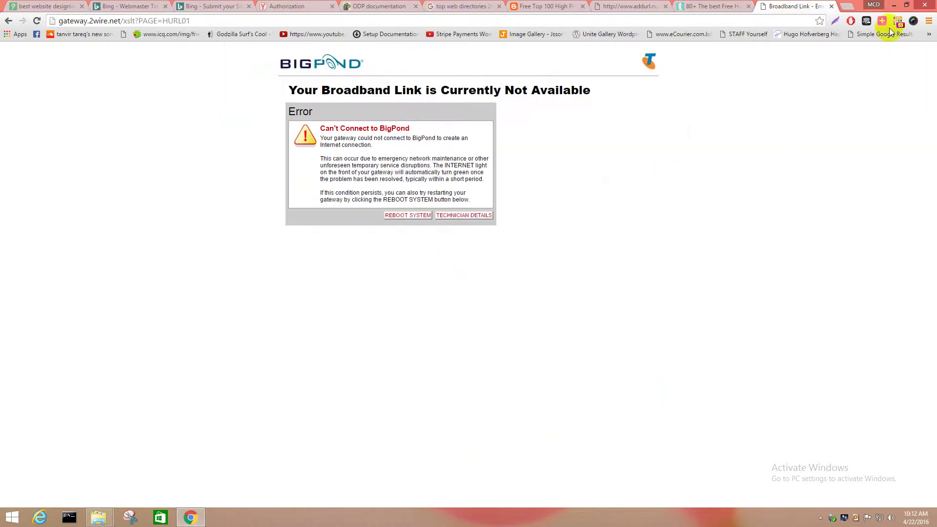
{"action": "left_click", "coordinate": [892, 5]}
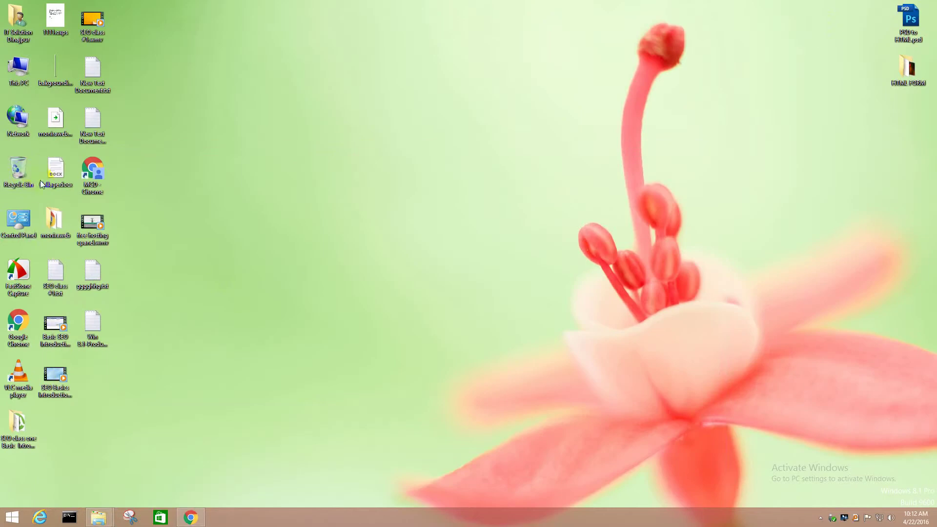
Step: Open and close New Text Document (2).txt and New Text Document.txt in Notepad
{"action": "double_click", "coordinate": [96, 113]}
{"action": "left_click", "coordinate": [449, 117]}
{"action": "double_click", "coordinate": [98, 73]}
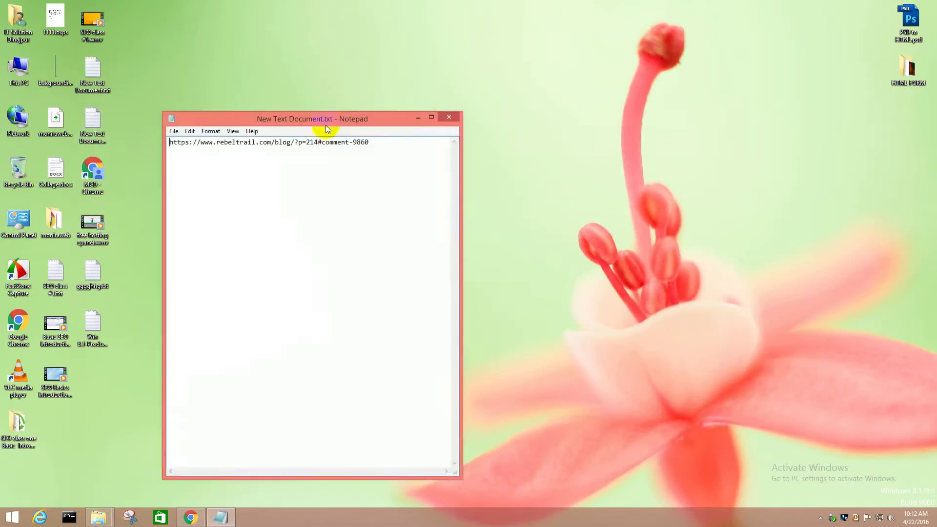
{"action": "left_click", "coordinate": [447, 117]}
Step: Open the gggghhg.txt note, then restore Chrome on the alphatechworld.com tab
{"action": "double_click", "coordinate": [93, 283]}
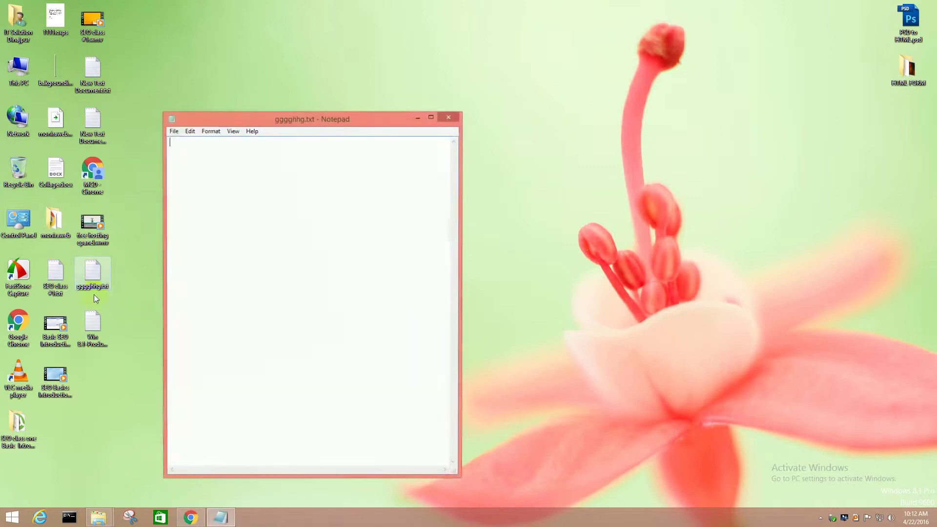
{"action": "left_click", "coordinate": [191, 517]}
{"action": "left_click", "coordinate": [73, 3]}
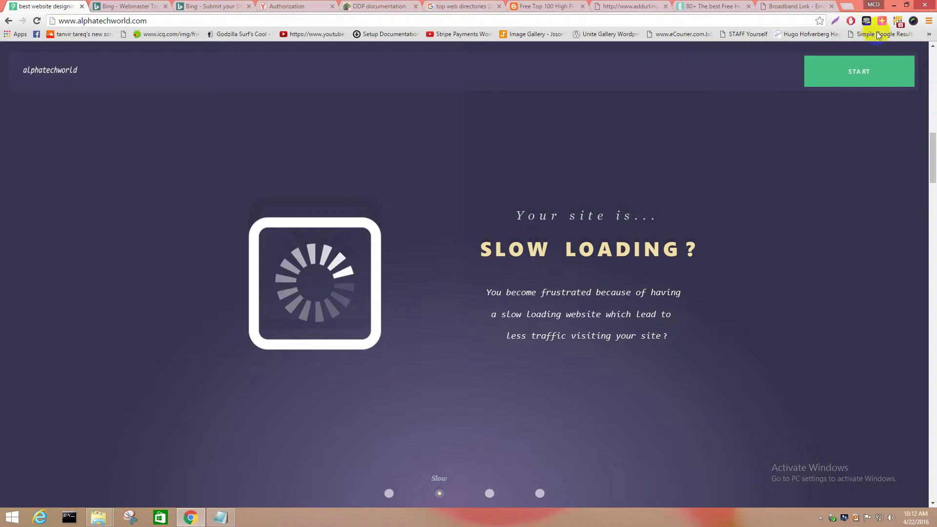
Step: In a new tab, open Gmail's Sent Mail folder and the Backlink txt message
{"action": "left_click", "coordinate": [848, 6]}
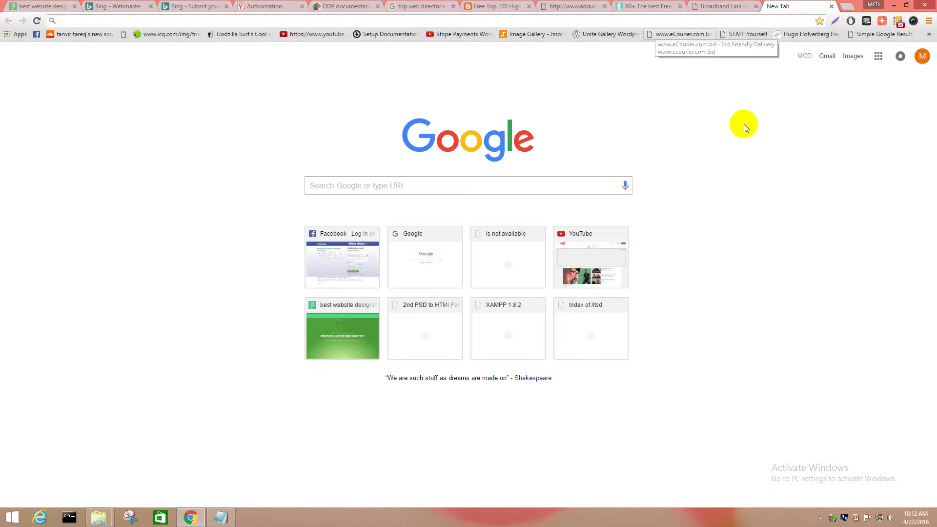
{"action": "left_click", "coordinate": [829, 62]}
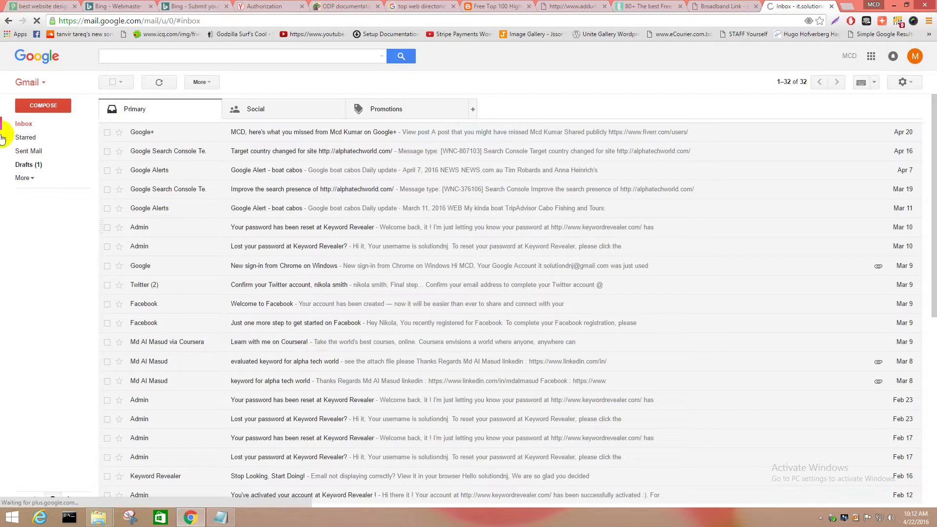
{"action": "left_click", "coordinate": [31, 180]}
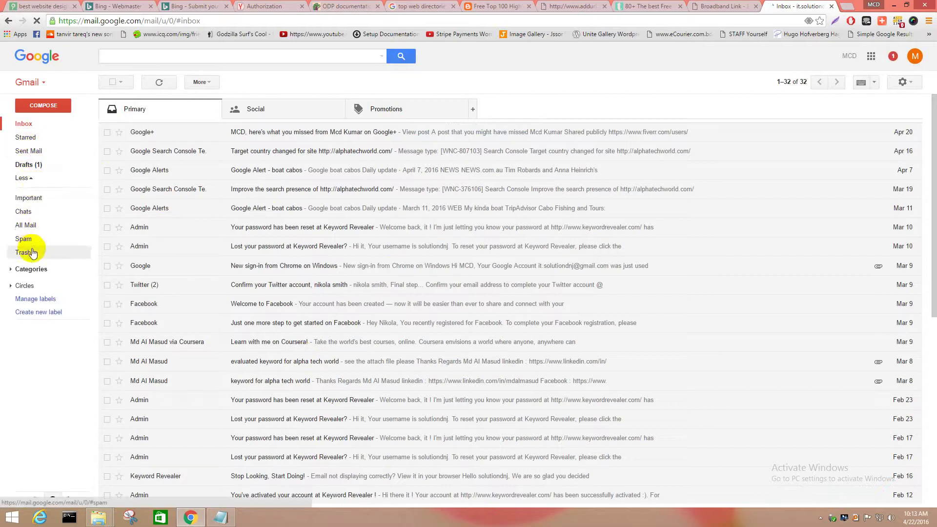
{"action": "left_click", "coordinate": [46, 153]}
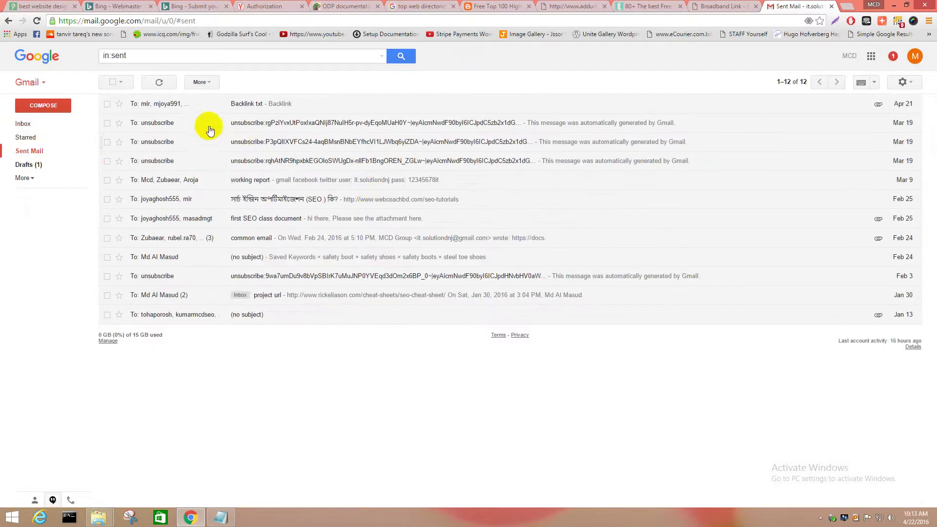
{"action": "left_click", "coordinate": [240, 105]}
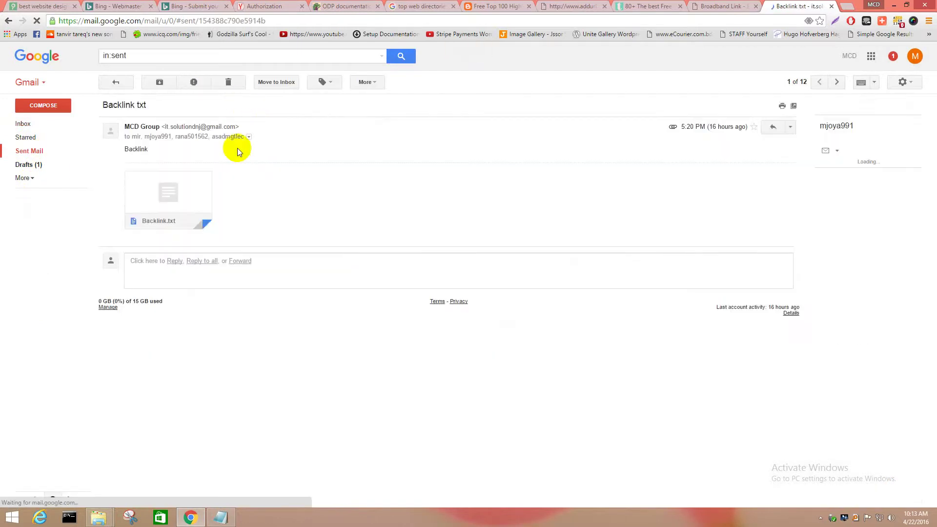
Step: Download Backlink.txt, open it in Notepad on the right side, then return to Chrome
{"action": "mouse_move", "coordinate": [151, 209]}
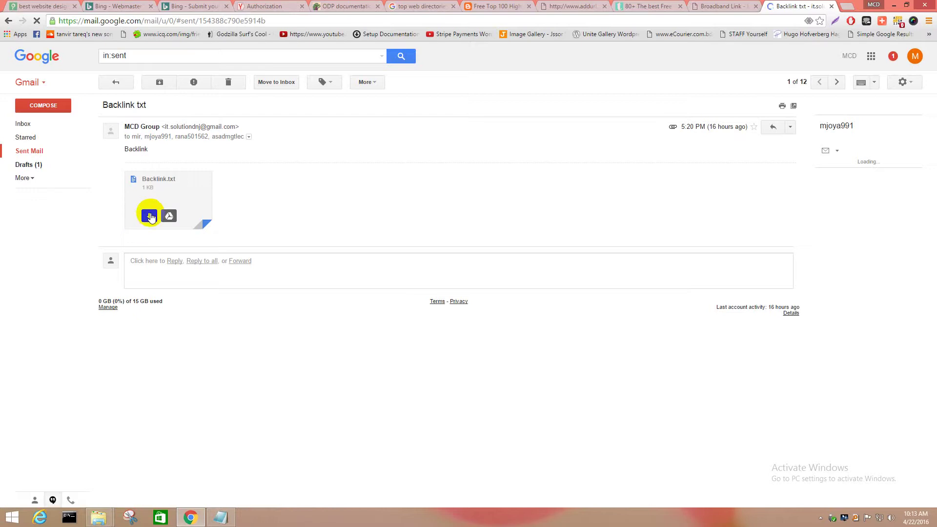
{"action": "left_click", "coordinate": [150, 216]}
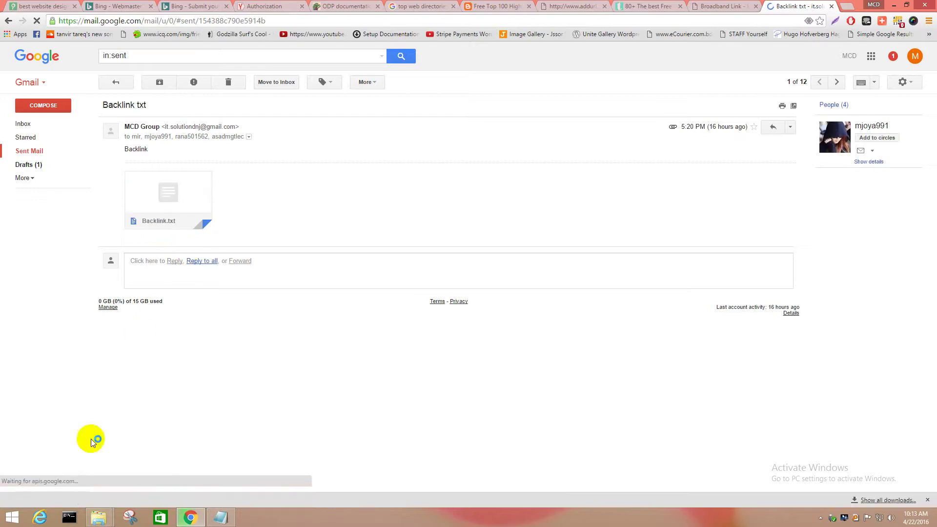
{"action": "left_click", "coordinate": [39, 498]}
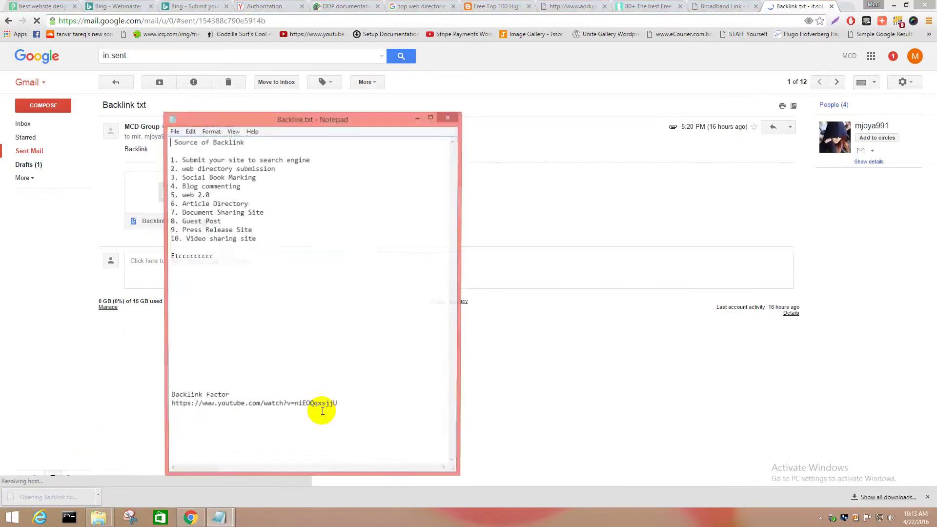
{"action": "left_click_drag", "start_coordinate": [352, 121], "coordinate": [646, 111]}
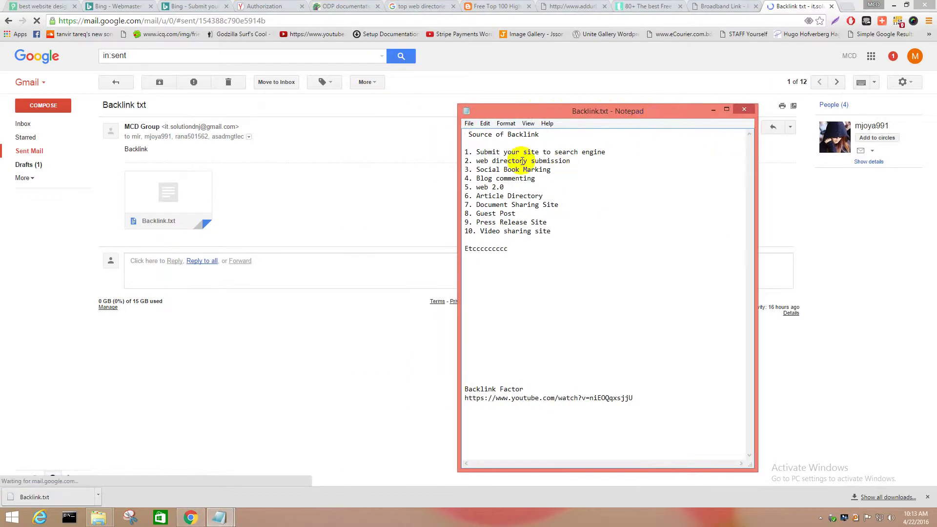
{"action": "left_click_drag", "start_coordinate": [476, 152], "coordinate": [575, 161]}
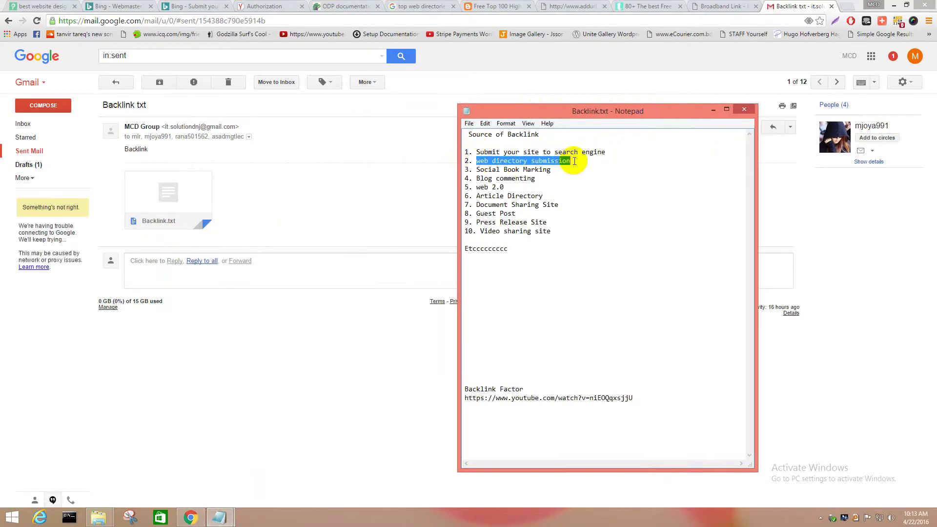
{"action": "left_click", "coordinate": [198, 519]}
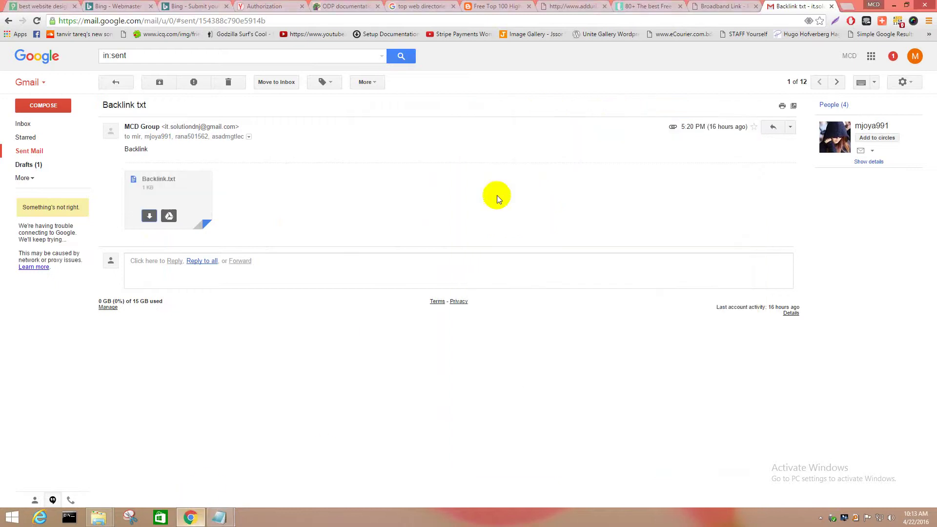
{"action": "left_click", "coordinate": [581, 7]}
Step: Go back to A1WebDirectory on the Broadband Link tab and continue to Step Three with free Standard Review
{"action": "left_click", "coordinate": [634, 5]}
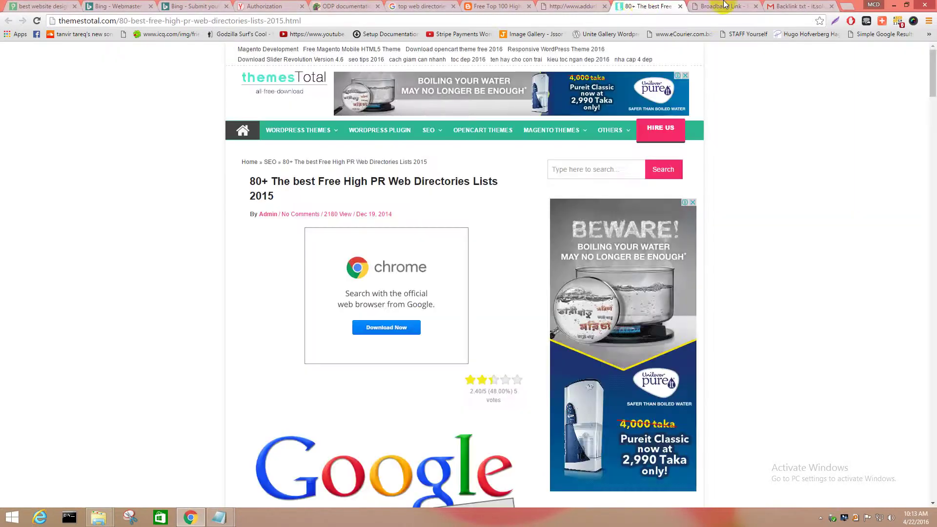
{"action": "left_click", "coordinate": [715, 6]}
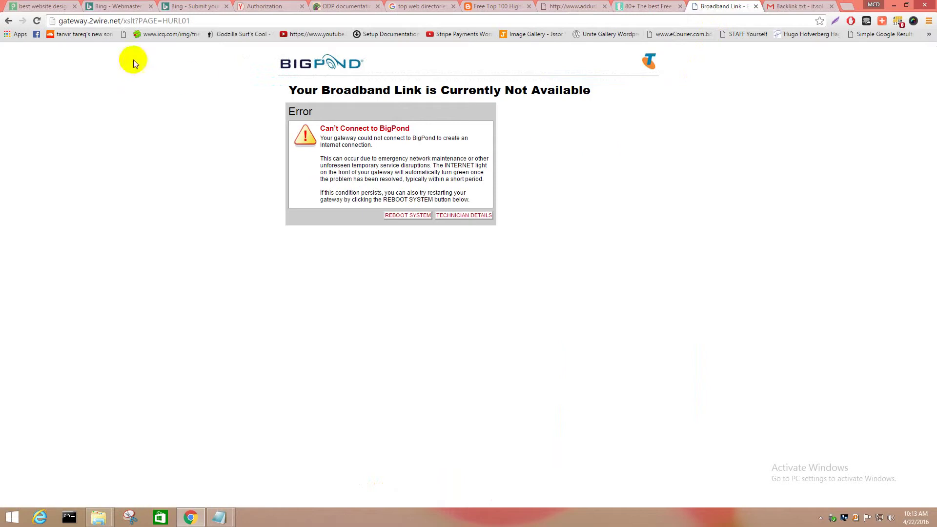
{"action": "left_click", "coordinate": [9, 22]}
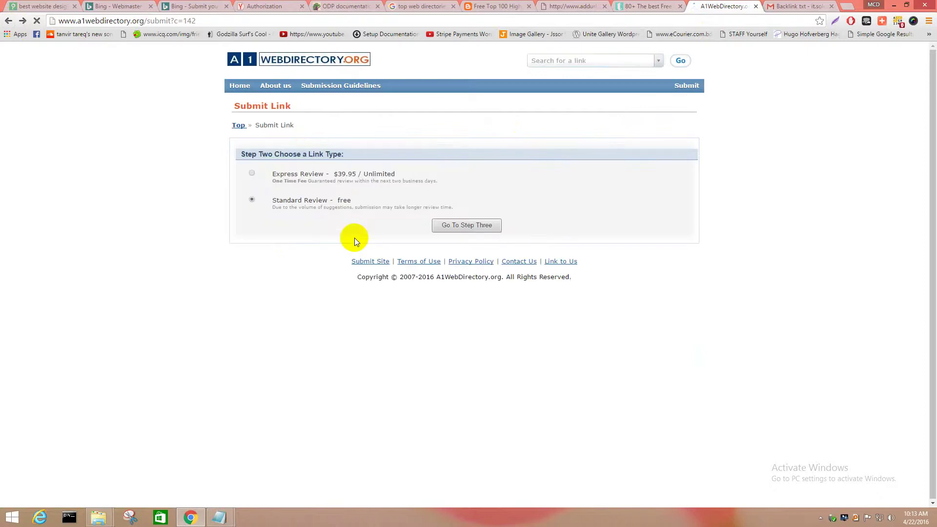
{"action": "left_click", "coordinate": [483, 227]}
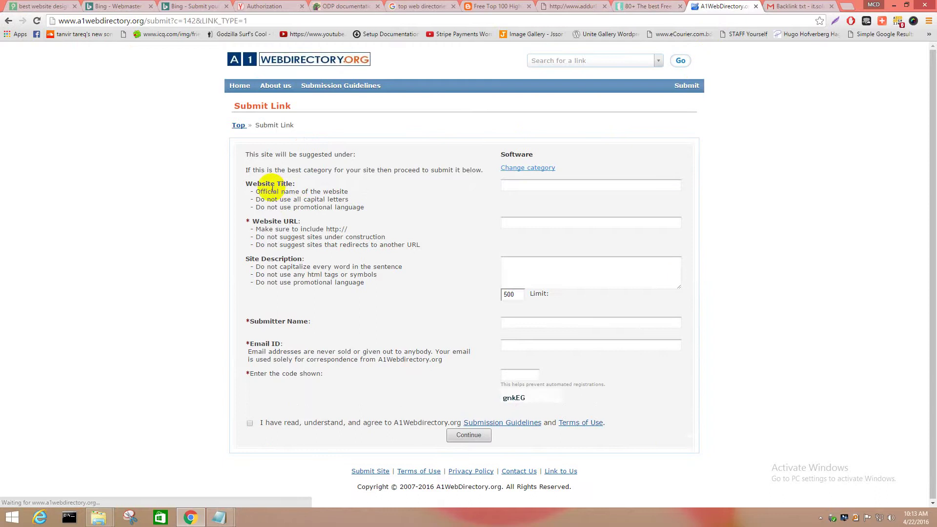
Step: Copy the site title from alphatechworld.com's page source into the Website Title field
{"action": "left_click", "coordinate": [518, 185]}
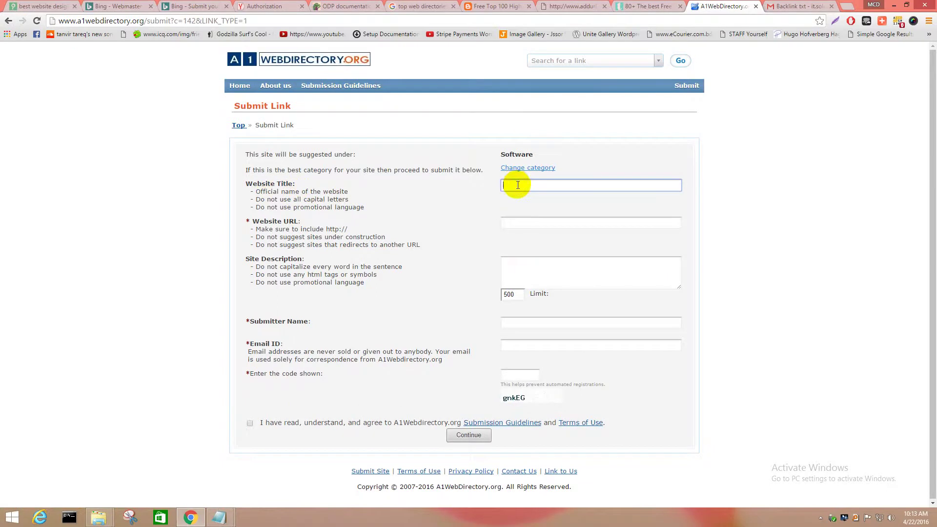
{"action": "left_click", "coordinate": [47, 6]}
{"action": "key", "text": "ctrl+u"}
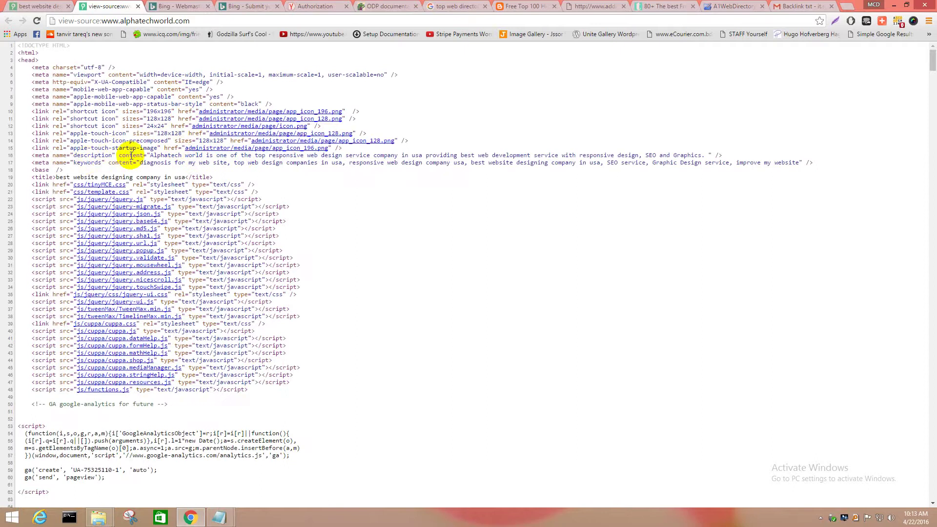
{"action": "left_click_drag", "start_coordinate": [57, 177], "coordinate": [186, 177]}
{"action": "key", "text": "ctrl+c"}
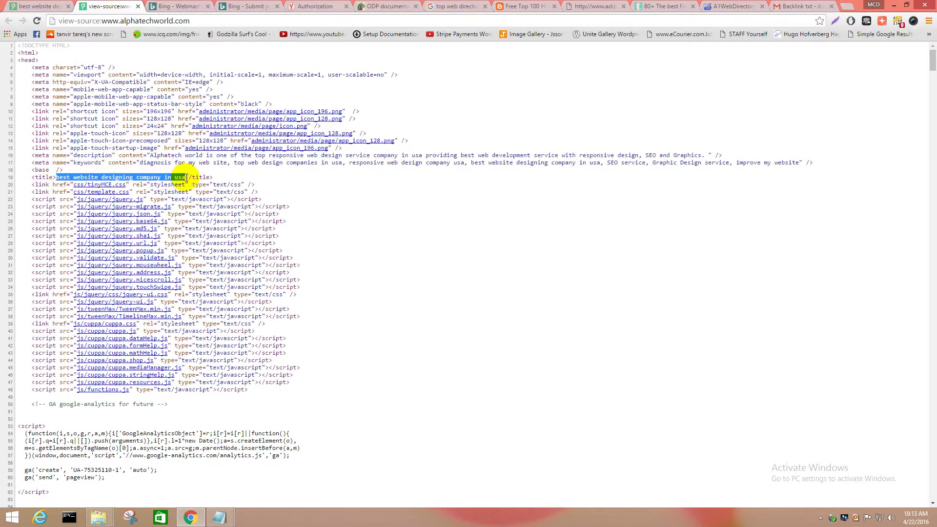
{"action": "left_click", "coordinate": [732, 6]}
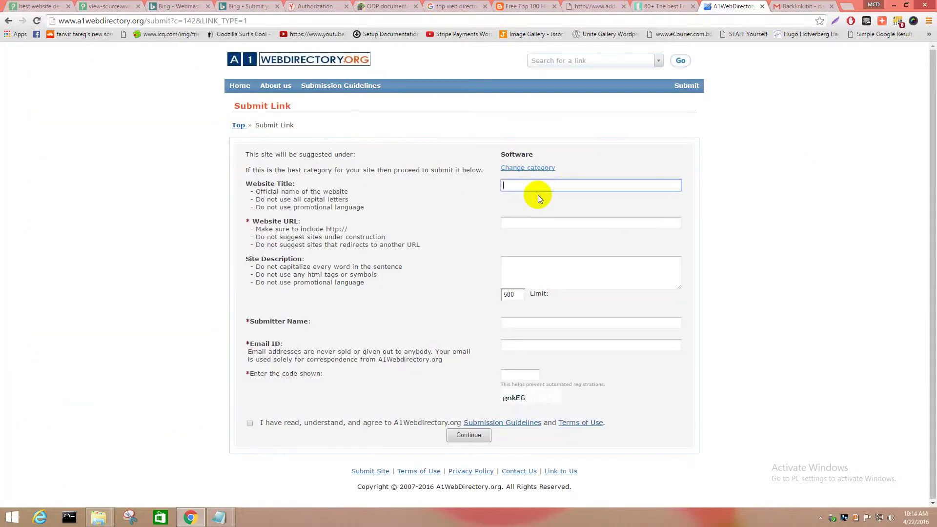
{"action": "key", "text": "ctrl+v"}
Step: Copy the alphatechworld.com address into the Website URL field
{"action": "left_click", "coordinate": [553, 224]}
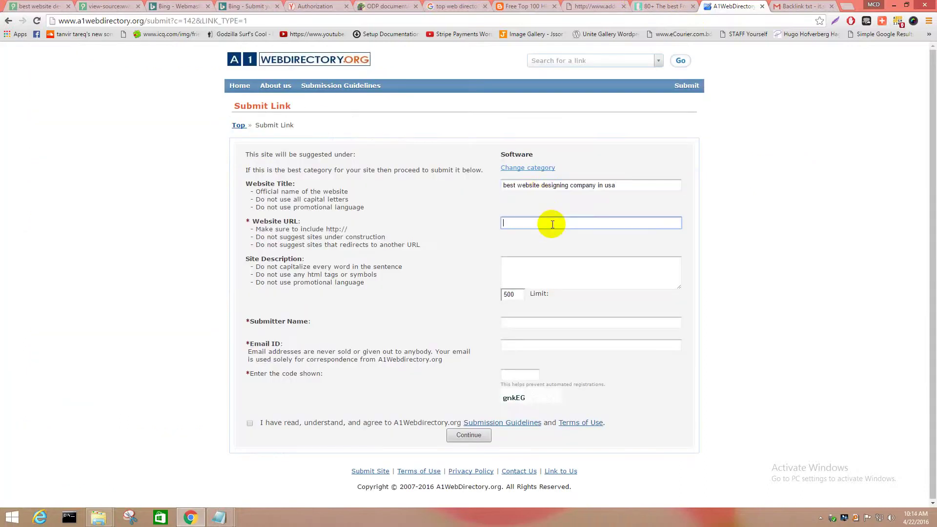
{"action": "left_click", "coordinate": [66, 7]}
{"action": "left_click", "coordinate": [95, 23]}
{"action": "key", "text": "ctrl+c"}
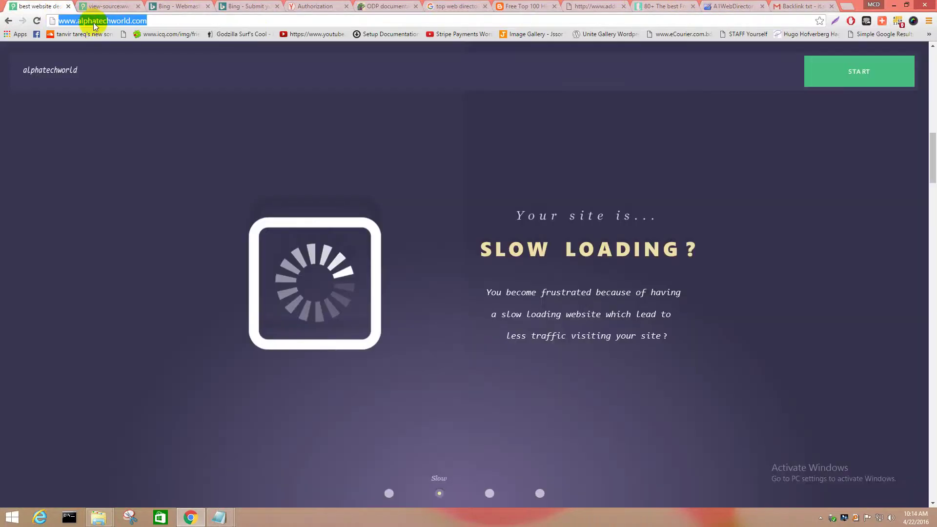
{"action": "left_click", "coordinate": [686, 7]}
{"action": "left_click", "coordinate": [730, 6]}
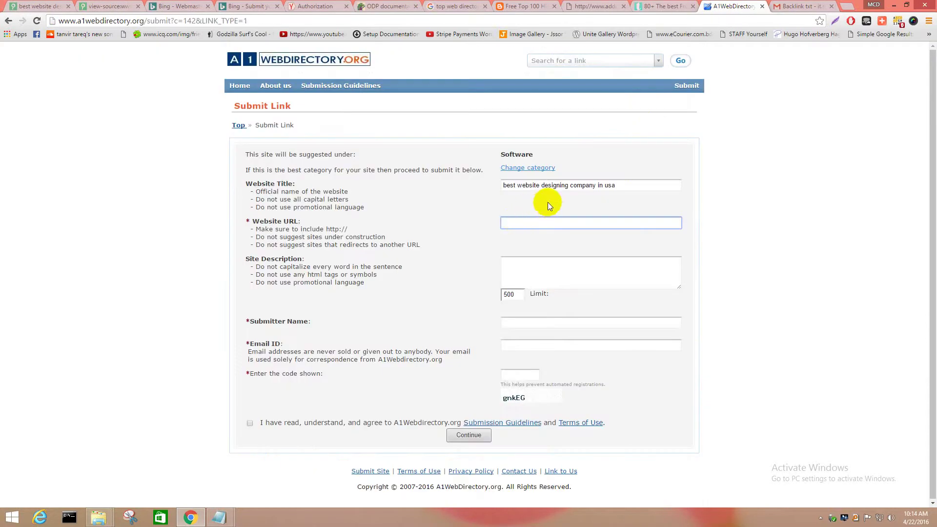
{"action": "key", "text": "ctrl+v"}
Step: Paste the source's meta description into Site Description and type the submitter's name
{"action": "left_click", "coordinate": [534, 269]}
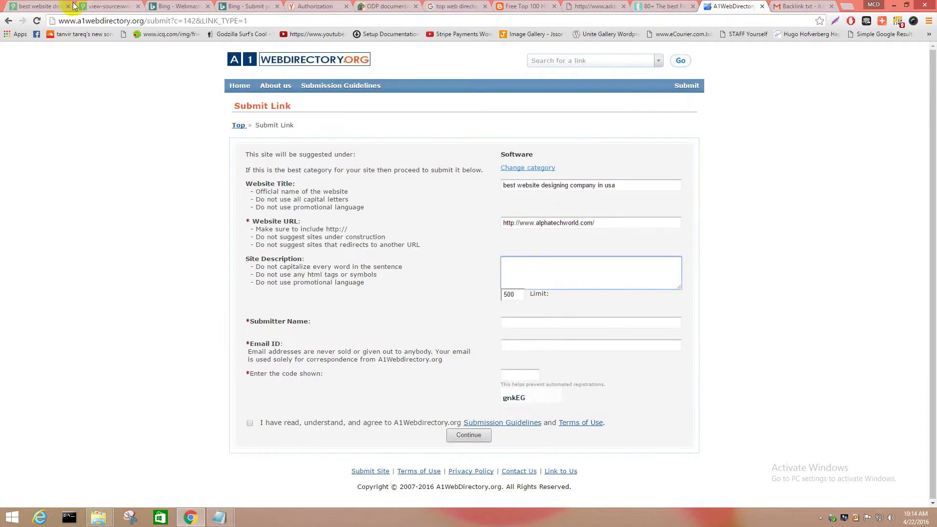
{"action": "left_click", "coordinate": [103, 6]}
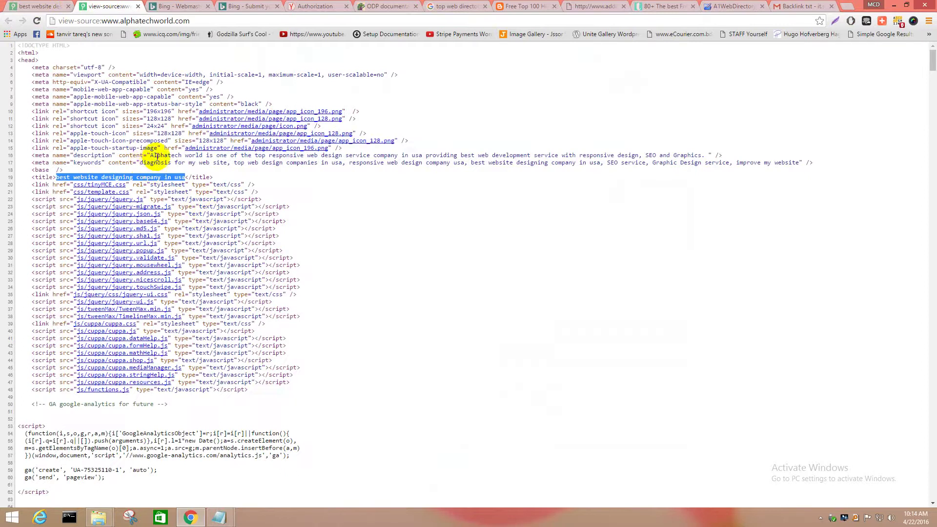
{"action": "left_click_drag", "start_coordinate": [150, 155], "coordinate": [706, 155]}
{"action": "key", "text": "ctrl+c"}
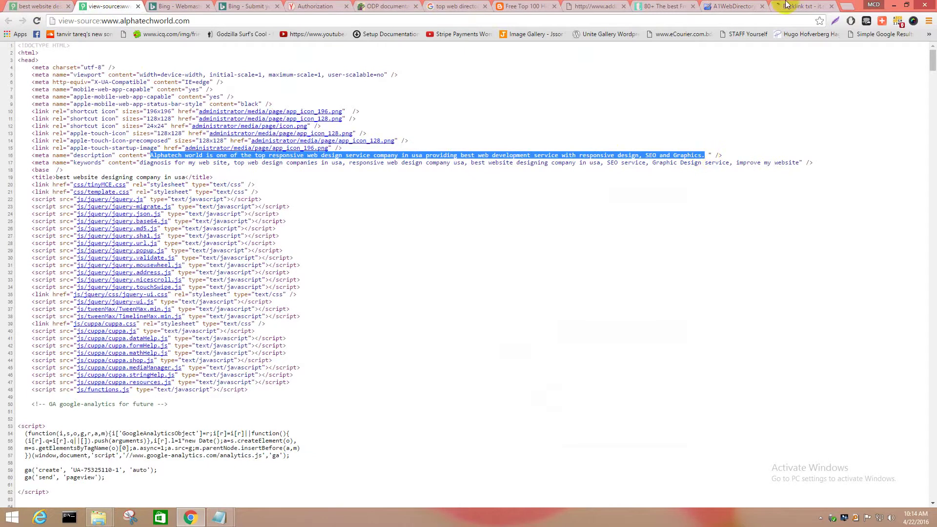
{"action": "left_click", "coordinate": [793, 5]}
{"action": "left_click", "coordinate": [744, 7]}
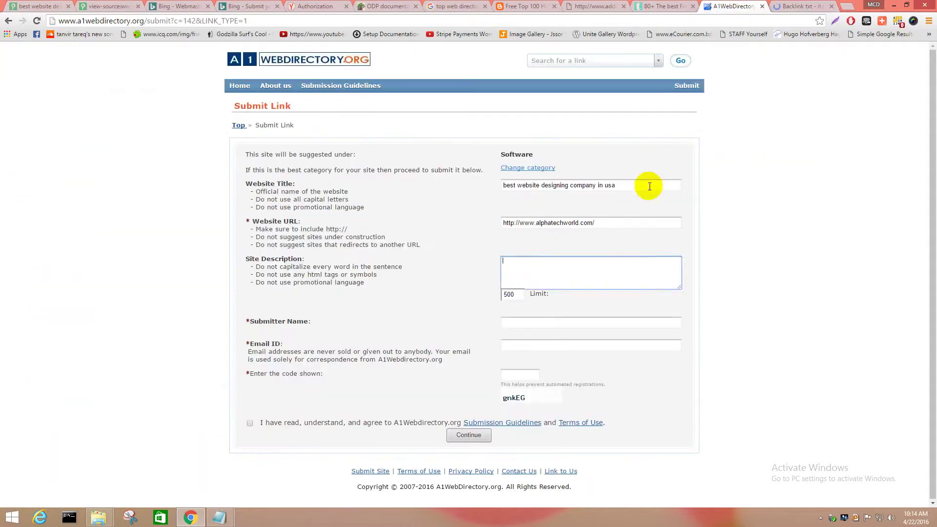
{"action": "left_click", "coordinate": [634, 247]}
{"action": "key", "text": "ctrl+v"}
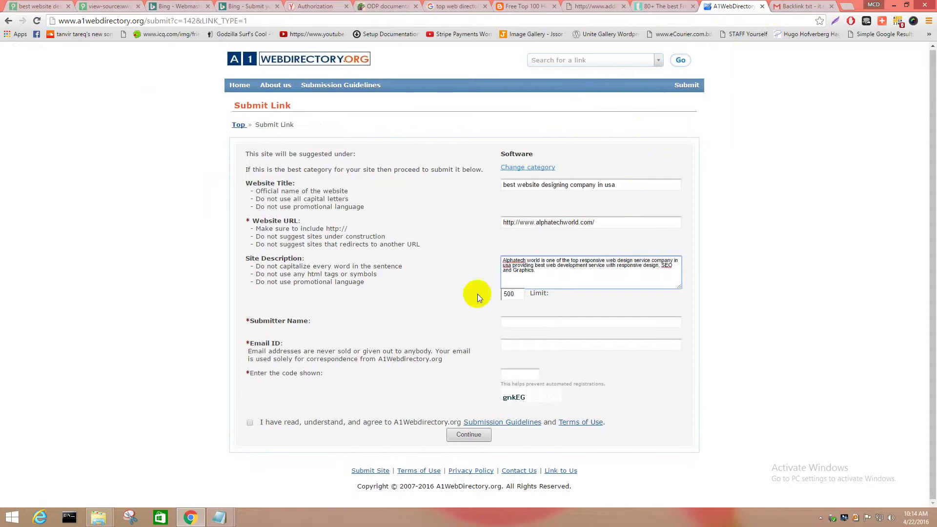
{"action": "left_click", "coordinate": [514, 323]}
{"action": "type", "text": "M"}
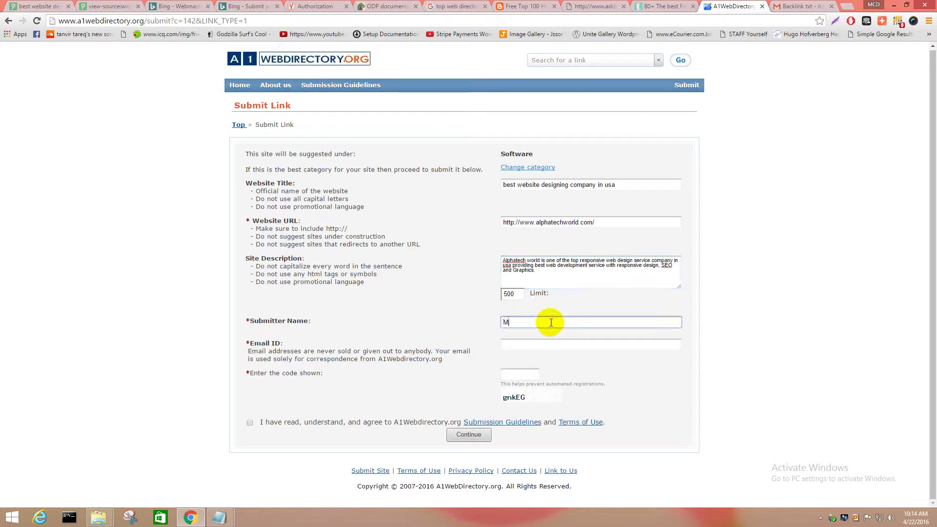
{"action": "type", "text": "d Al Masud"}
Step: Copy the Gmail account's e-mail address into the form's Email ID field
{"action": "left_click", "coordinate": [551, 348]}
{"action": "left_click", "coordinate": [806, 6]}
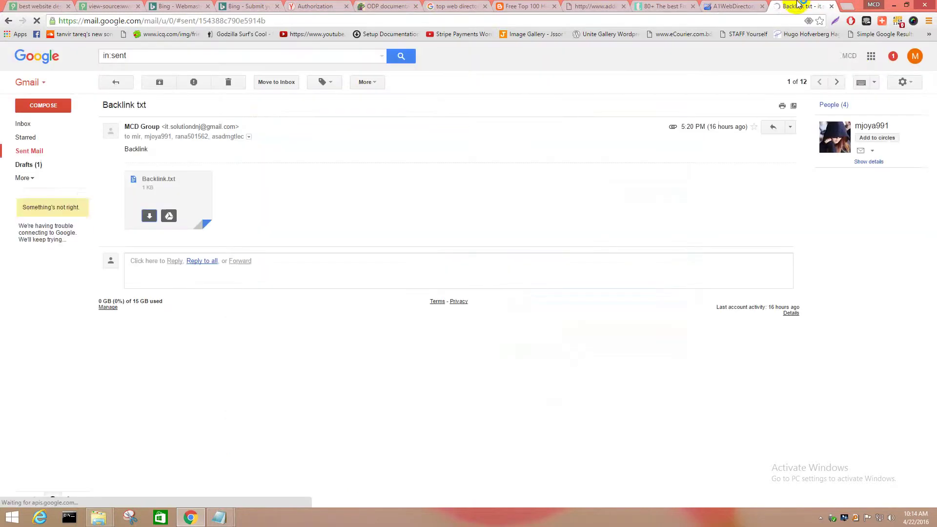
{"action": "left_click", "coordinate": [916, 56]}
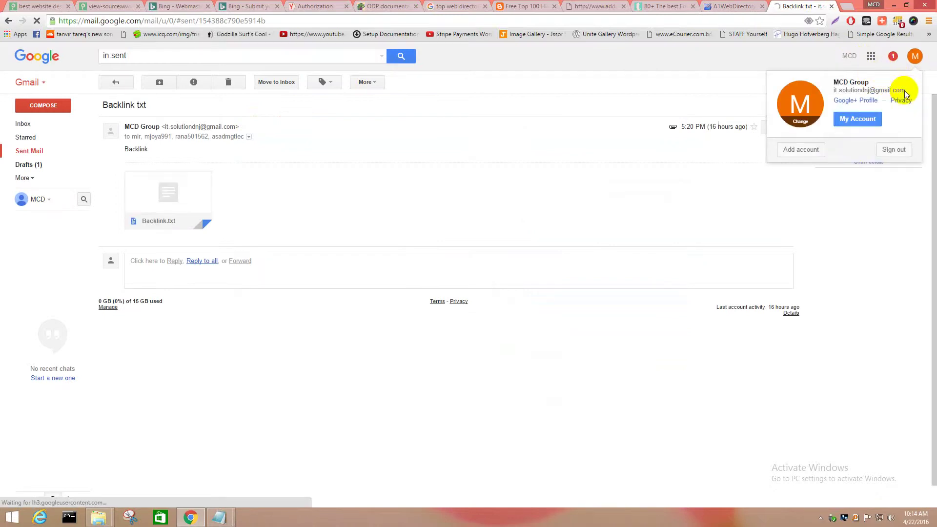
{"action": "left_click_drag", "start_coordinate": [906, 90], "coordinate": [833, 91]}
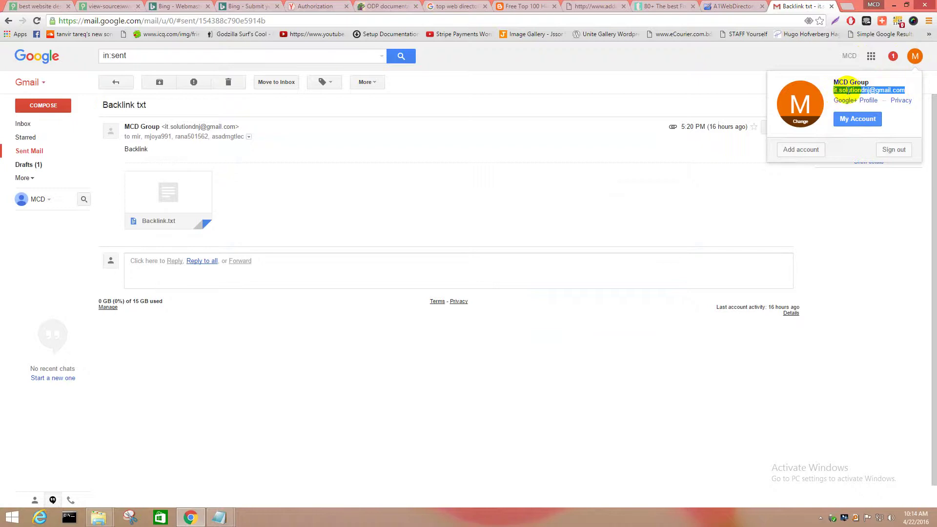
{"action": "right_click", "coordinate": [850, 90]}
{"action": "left_click", "coordinate": [854, 96]}
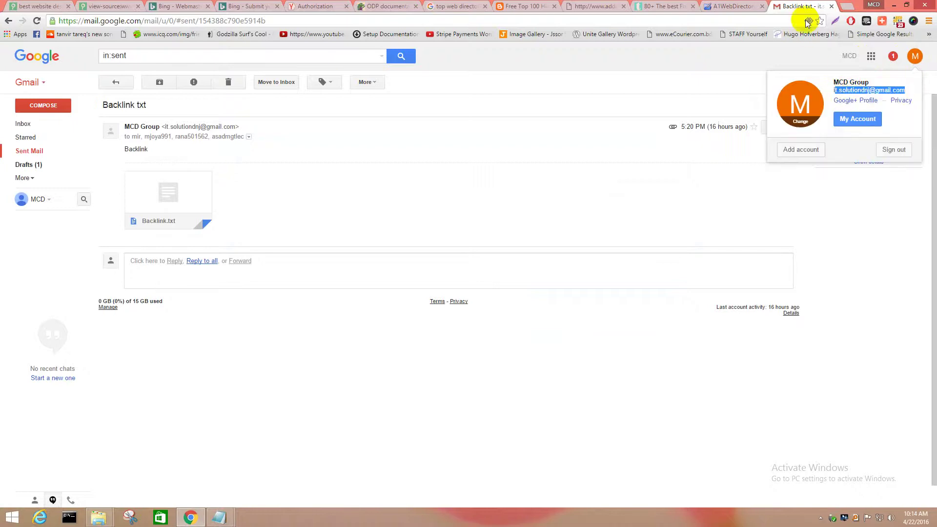
{"action": "left_click", "coordinate": [715, 7]}
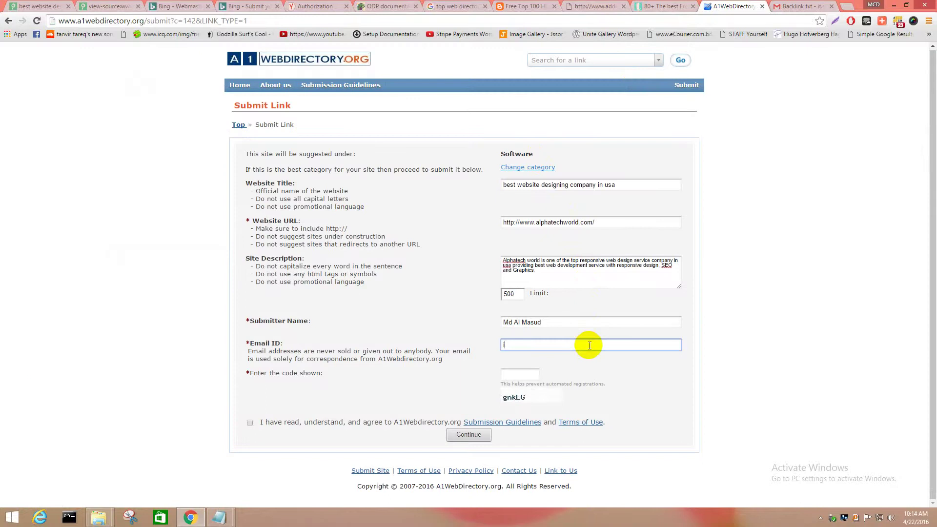
{"action": "key", "text": "ctrl+v"}
Step: Enter the verification code, accept the terms and submit the link
{"action": "left_click", "coordinate": [517, 377]}
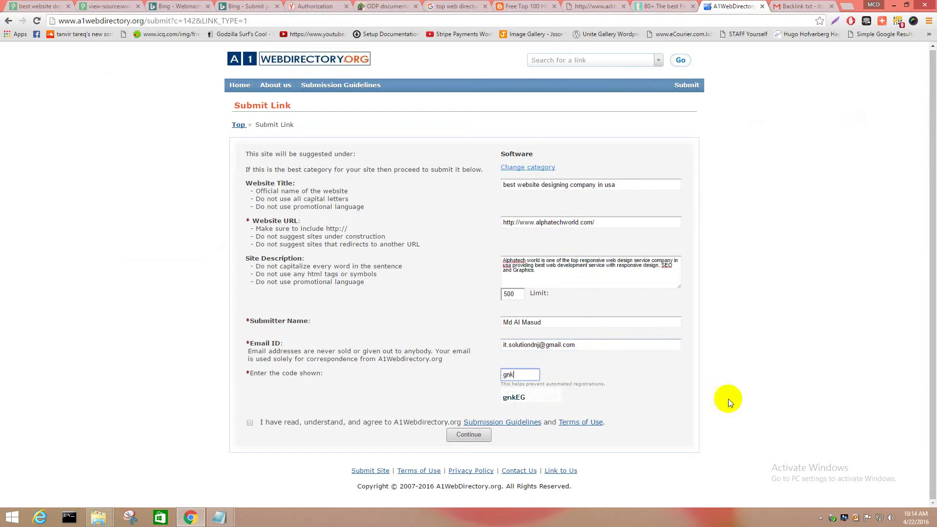
{"action": "type", "text": "gnkEG"}
{"action": "left_click", "coordinate": [249, 423]}
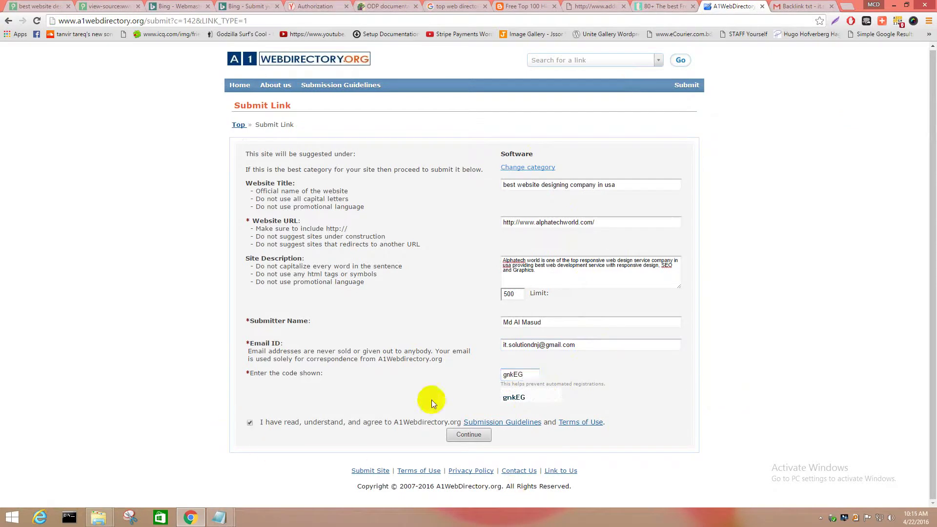
{"action": "left_click", "coordinate": [463, 435]}
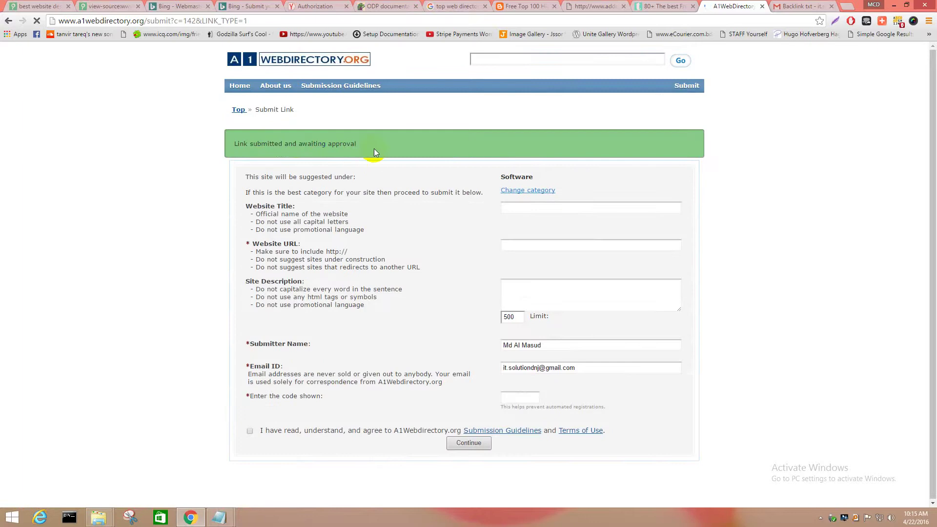
{"action": "left_click_drag", "start_coordinate": [374, 149], "coordinate": [215, 151]}
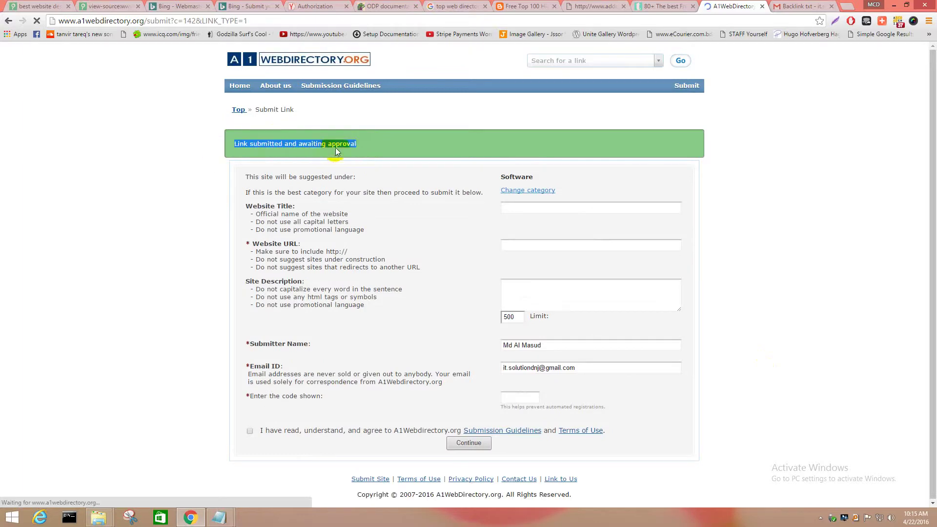
{"action": "left_click_drag", "start_coordinate": [361, 144], "coordinate": [240, 151]}
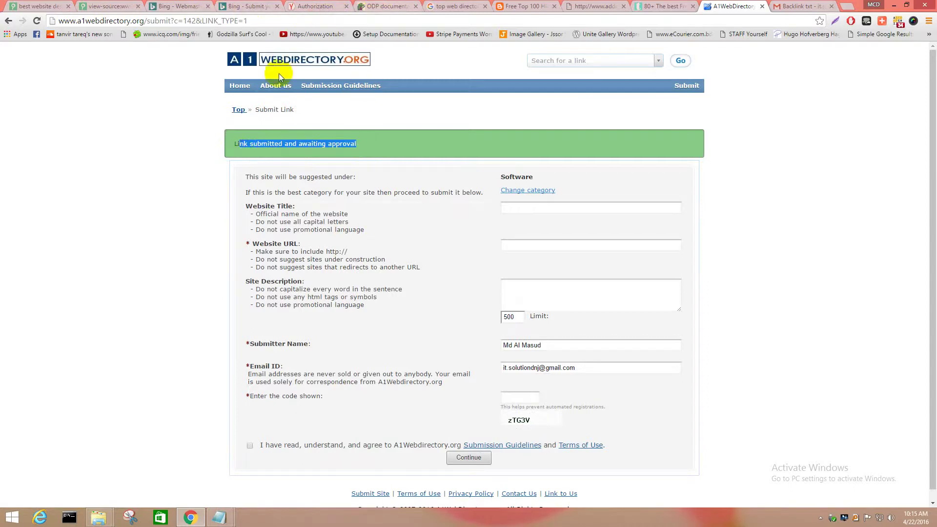
Step: Scroll through the alphatechworld.com homepage, then cycle tabs to the 80+ web directories article
{"action": "left_click", "coordinate": [41, 6]}
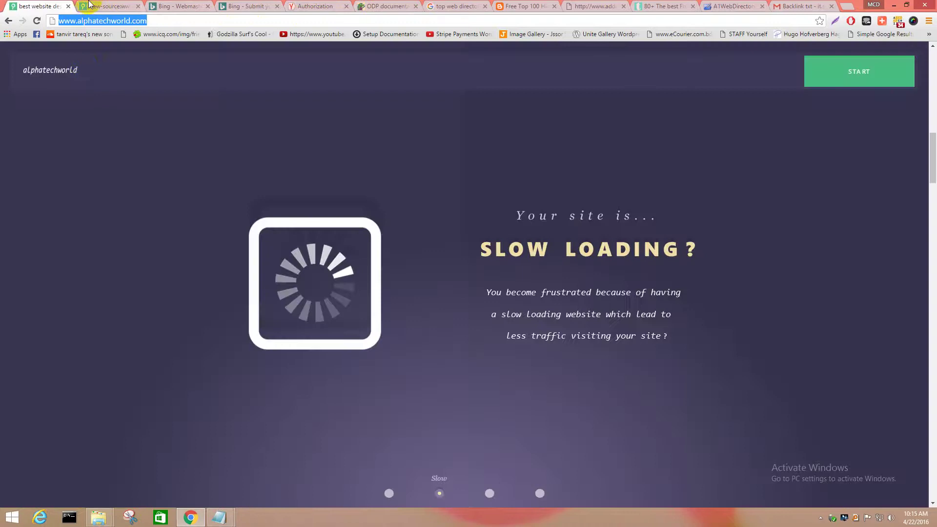
{"action": "scroll", "coordinate": [601, 187], "scroll_direction": "up", "scroll_amount": 3}
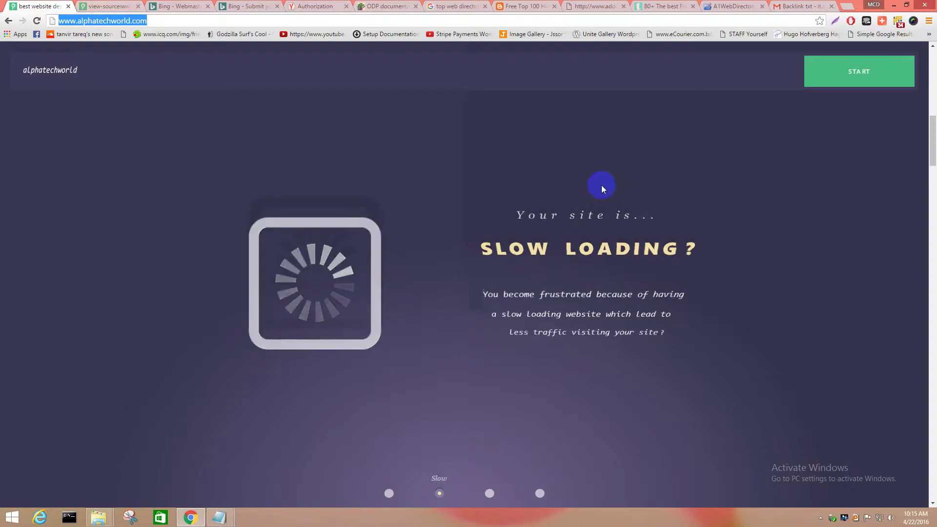
{"action": "scroll", "coordinate": [602, 185], "scroll_direction": "up", "scroll_amount": 2}
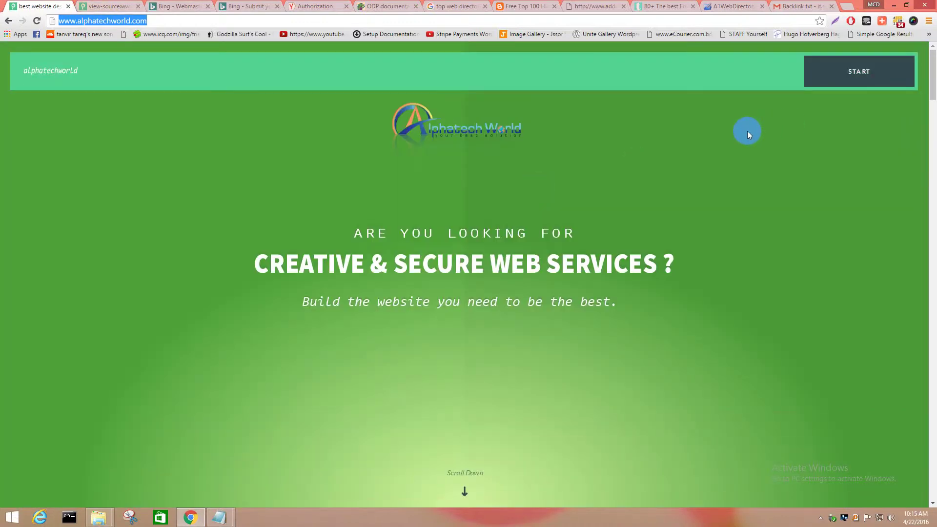
{"action": "scroll", "coordinate": [672, 160], "scroll_direction": "down", "scroll_amount": 2}
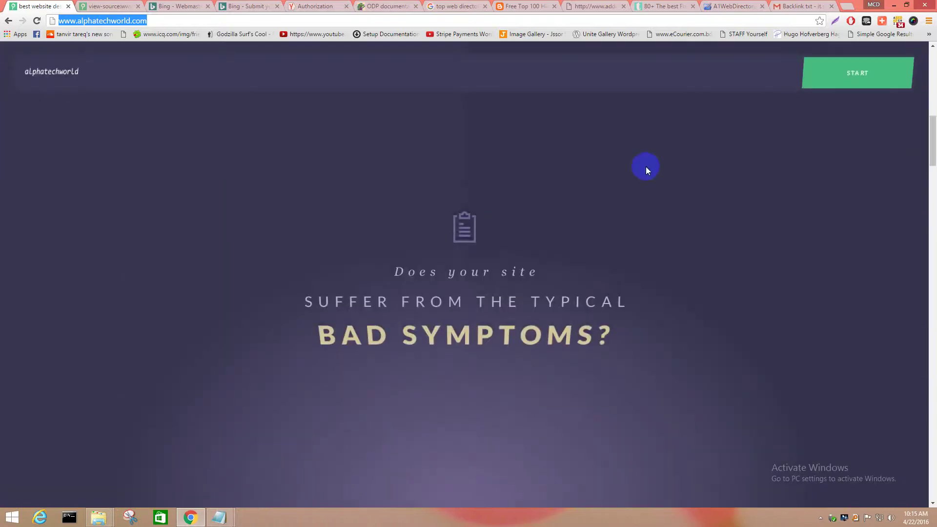
{"action": "scroll", "coordinate": [597, 183], "scroll_direction": "down", "scroll_amount": 2}
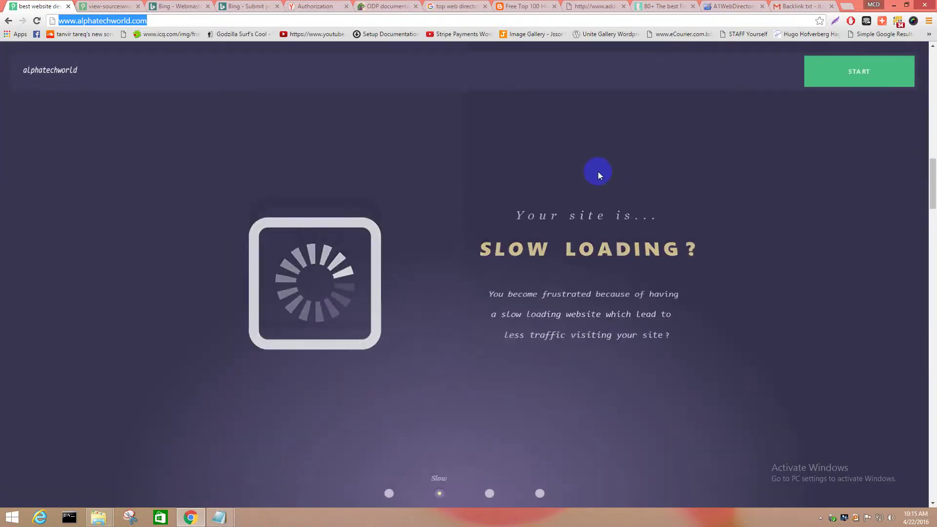
{"action": "scroll", "coordinate": [599, 171], "scroll_direction": "down", "scroll_amount": 3}
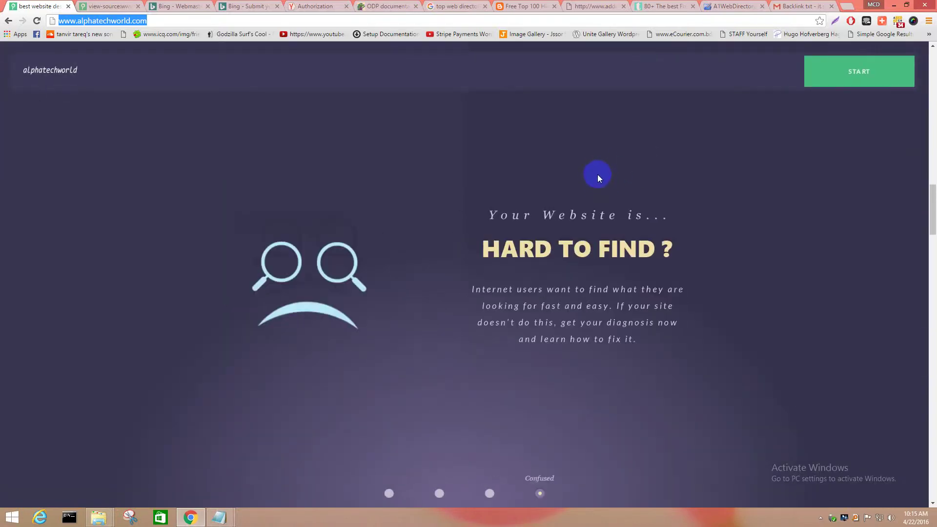
{"action": "scroll", "coordinate": [512, 145], "scroll_direction": "down", "scroll_amount": 3}
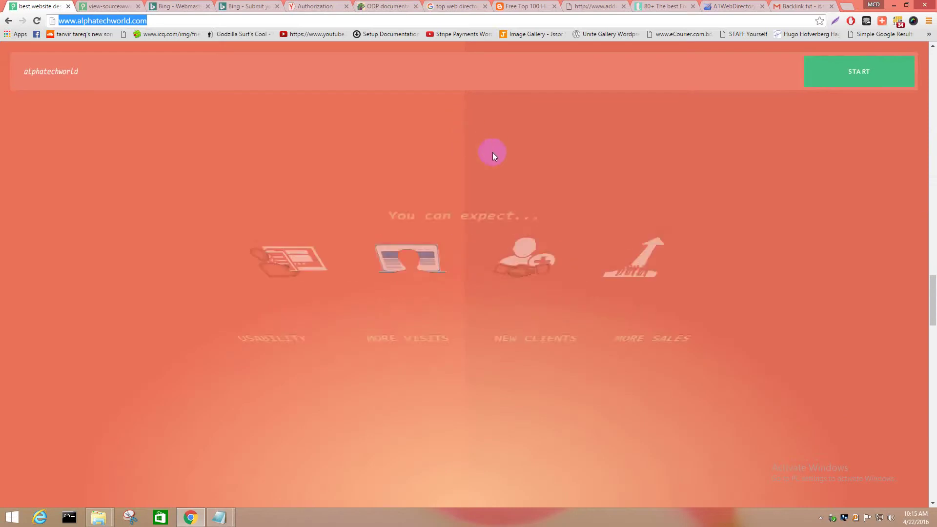
{"action": "left_click", "coordinate": [733, 6]}
{"action": "left_click", "coordinate": [803, 6]}
{"action": "left_click", "coordinate": [672, 6]}
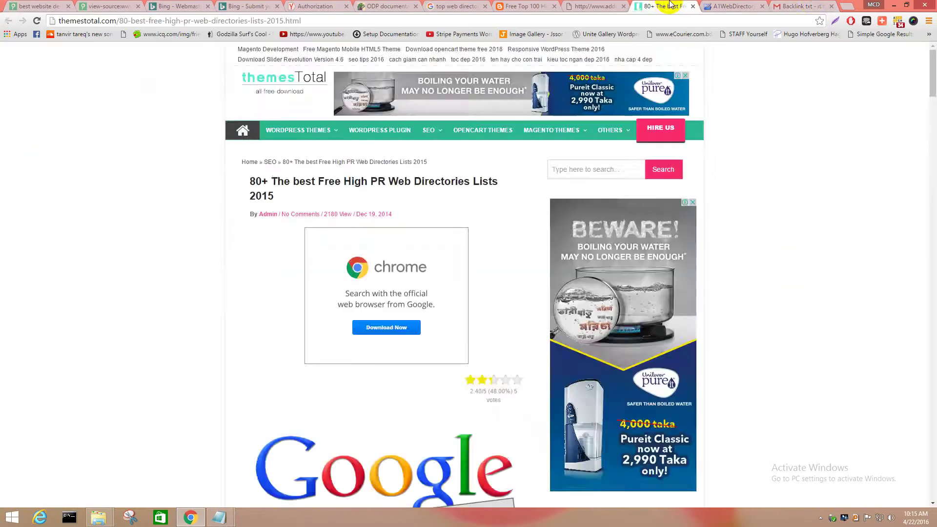
Step: Cycle through the A1WebDirectory, Gmail and addurl.nu tabs back to the themestotal article
{"action": "left_click", "coordinate": [732, 6]}
{"action": "left_click", "coordinate": [803, 6]}
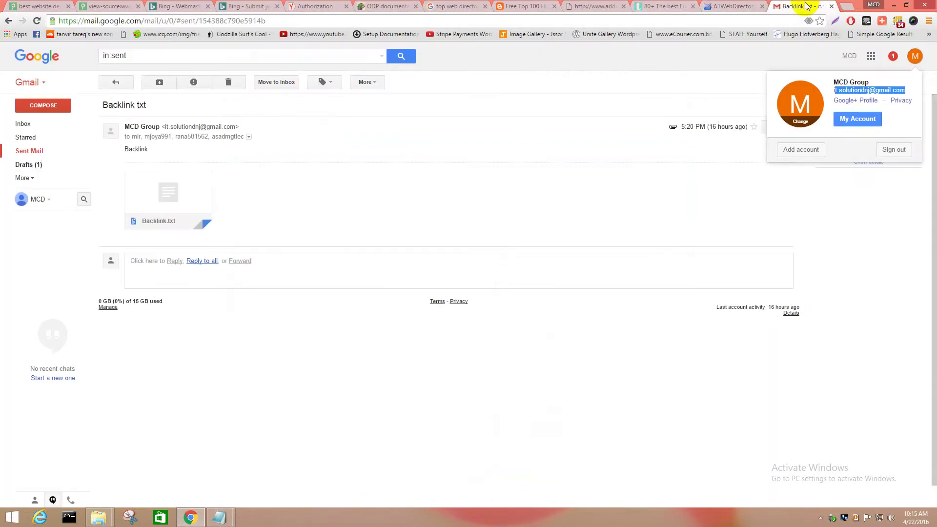
{"action": "left_click", "coordinate": [663, 6]}
{"action": "left_click", "coordinate": [593, 6]}
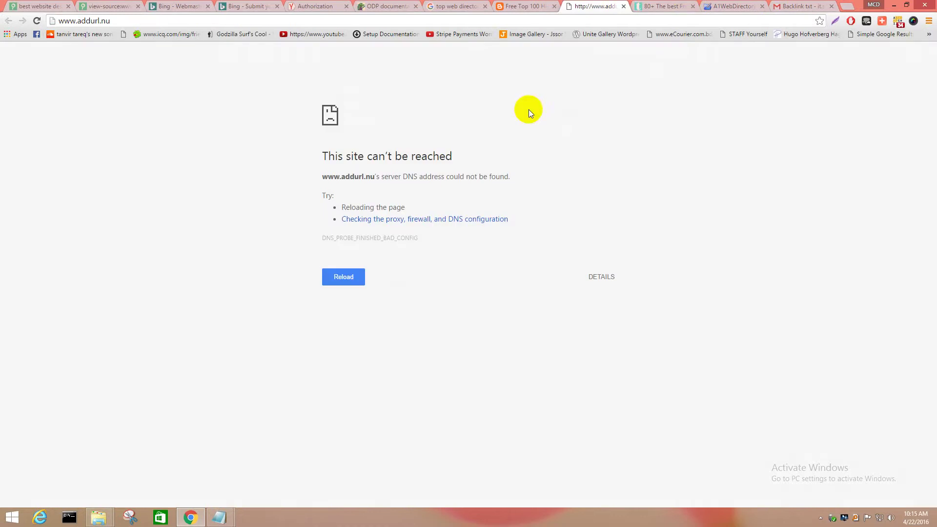
{"action": "left_click", "coordinate": [690, 5]}
Step: Scroll down to the directory table, briefly selecting the dmoz.org address in row 3
{"action": "scroll", "coordinate": [382, 307], "scroll_direction": "down", "scroll_amount": 15}
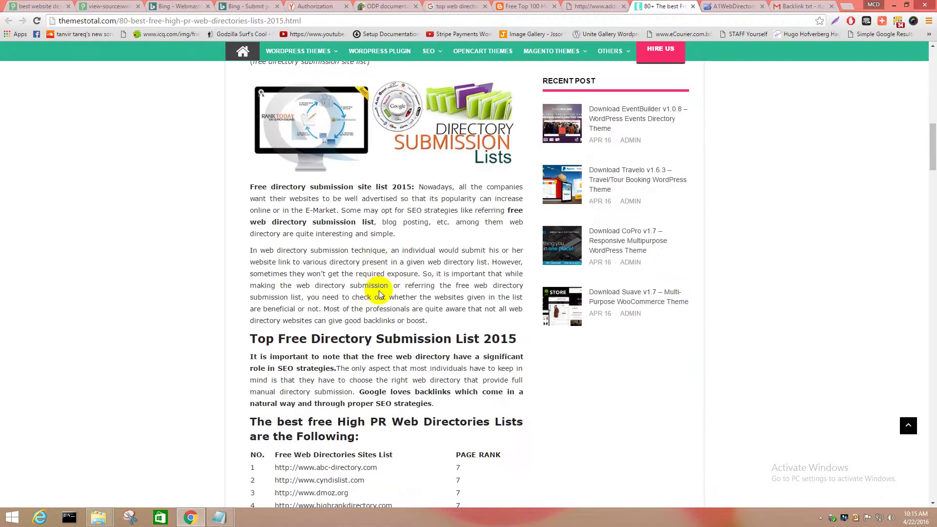
{"action": "scroll", "coordinate": [307, 278], "scroll_direction": "down", "scroll_amount": 8}
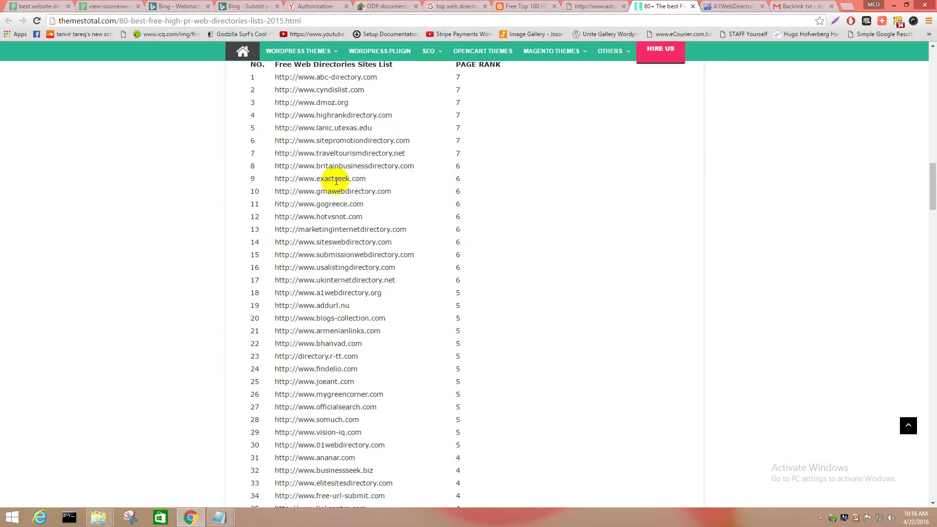
{"action": "scroll", "coordinate": [506, 224], "scroll_direction": "up", "scroll_amount": 8}
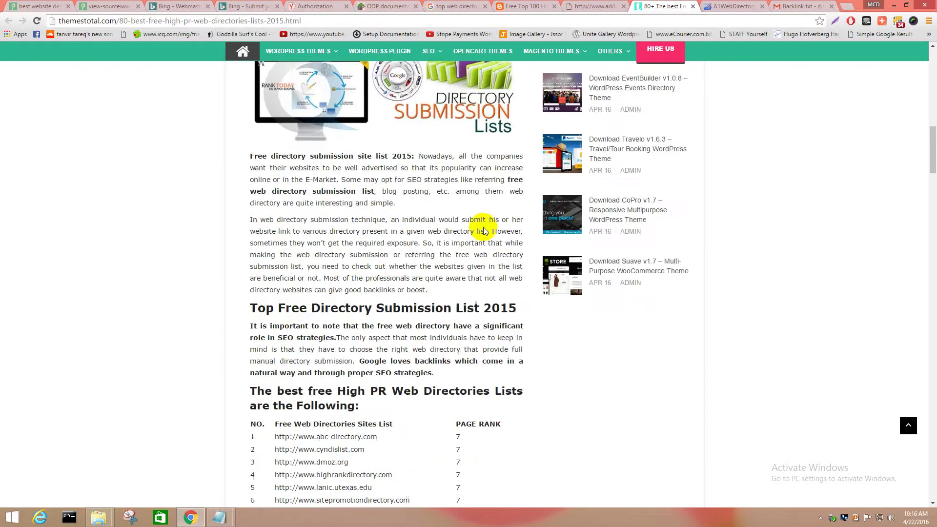
{"action": "scroll", "coordinate": [424, 223], "scroll_direction": "down", "scroll_amount": 4}
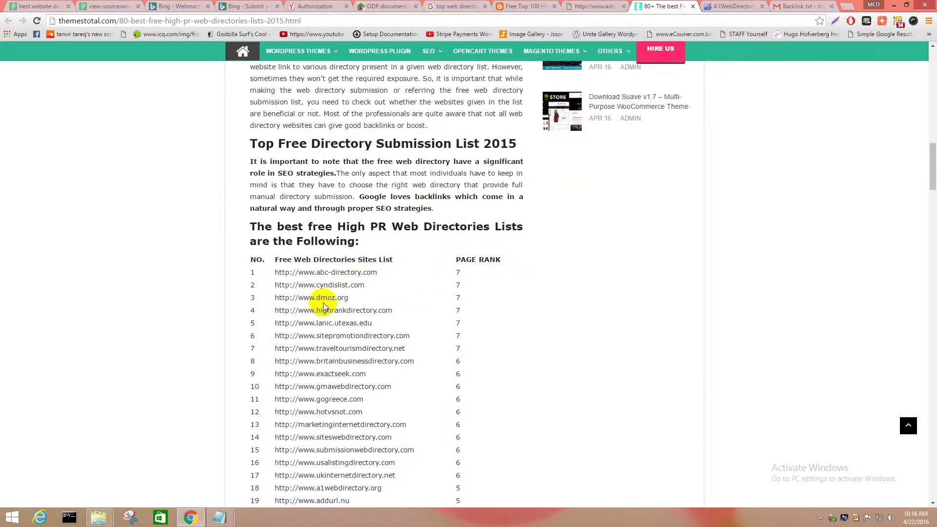
{"action": "mouse_move", "coordinate": [351, 299]}
{"action": "left_mouse_down"}
{"action": "mouse_move", "coordinate": [277, 289]}
{"action": "mouse_move", "coordinate": [271, 301]}
{"action": "mouse_move", "coordinate": [352, 302]}
{"action": "left_mouse_up"}
{"action": "left_click", "coordinate": [277, 298]}
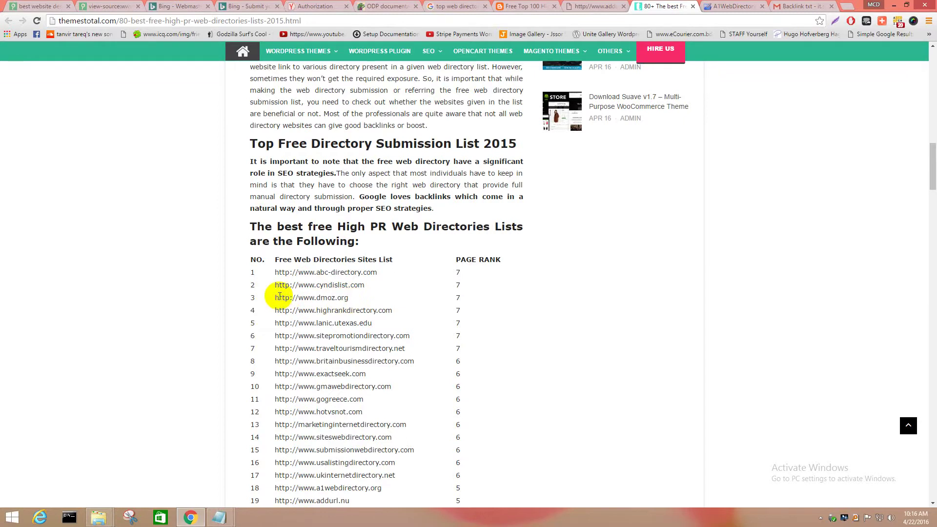
{"action": "scroll", "coordinate": [324, 265], "scroll_direction": "down", "scroll_amount": 8}
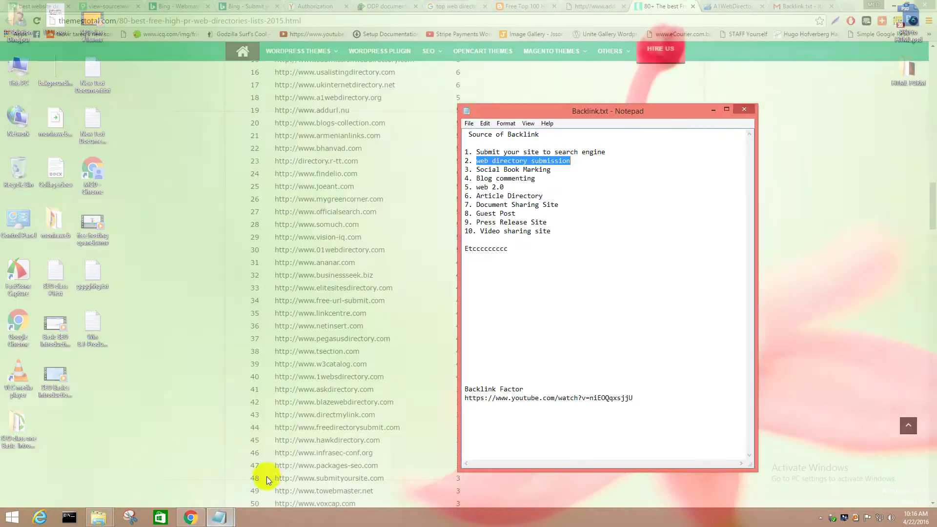
Step: Highlight the Social Book Marking entry in the Backlink.txt notes
{"action": "left_click", "coordinate": [267, 481]}
{"action": "left_click", "coordinate": [557, 170]}
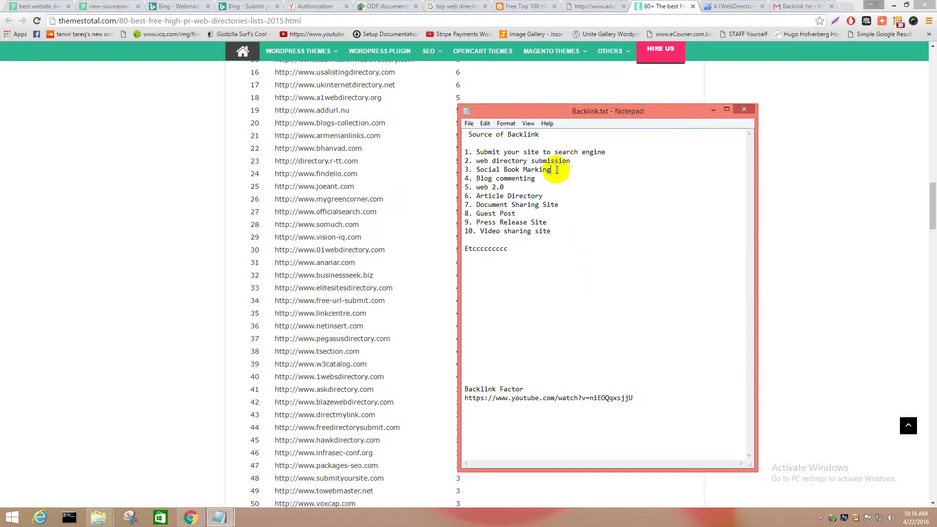
{"action": "left_click_drag", "start_coordinate": [557, 170], "coordinate": [472, 169]}
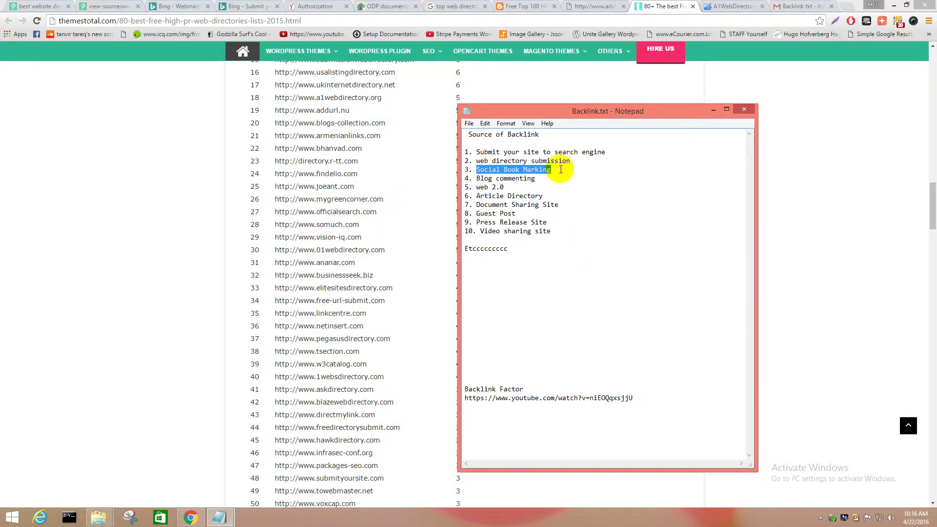
{"action": "left_click", "coordinate": [561, 169]}
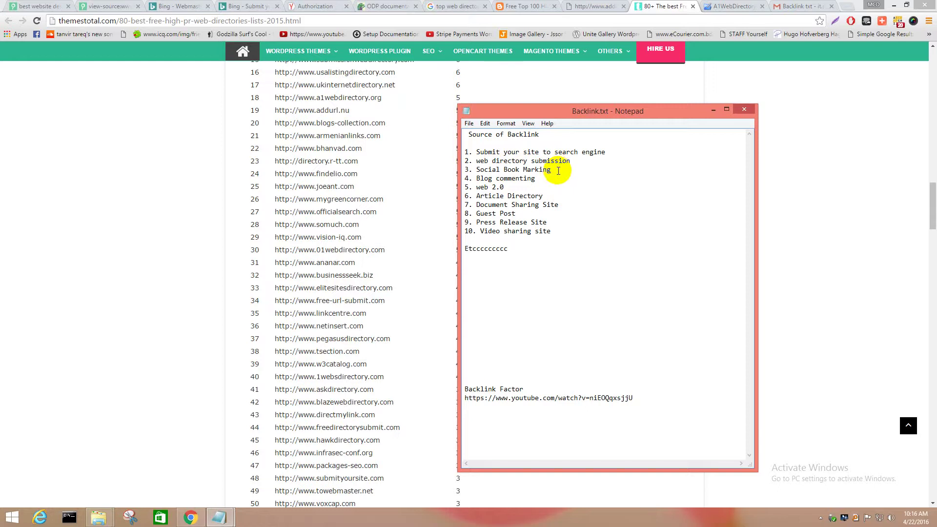
Step: Return to Chrome and cycle through the open tabs to the Google web directory results
{"action": "left_click", "coordinate": [189, 514]}
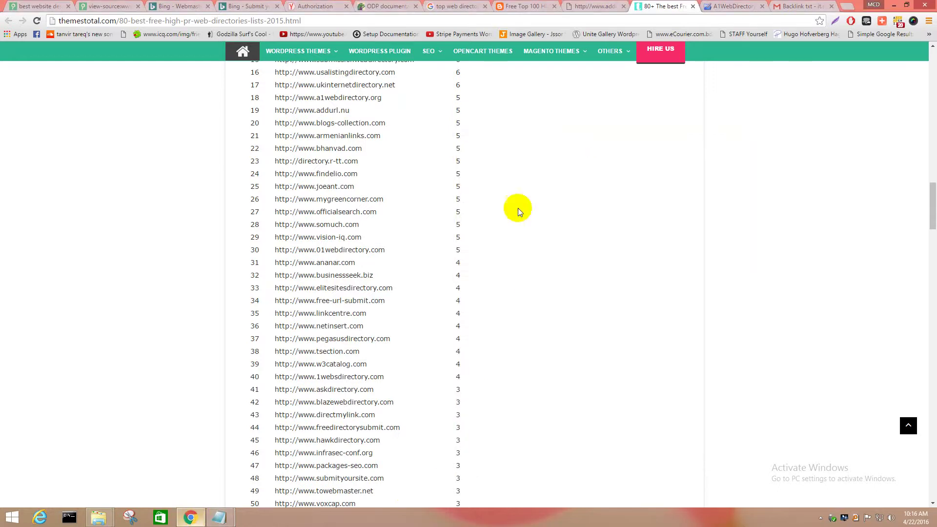
{"action": "left_click", "coordinate": [726, 6]}
{"action": "left_click", "coordinate": [654, 5]}
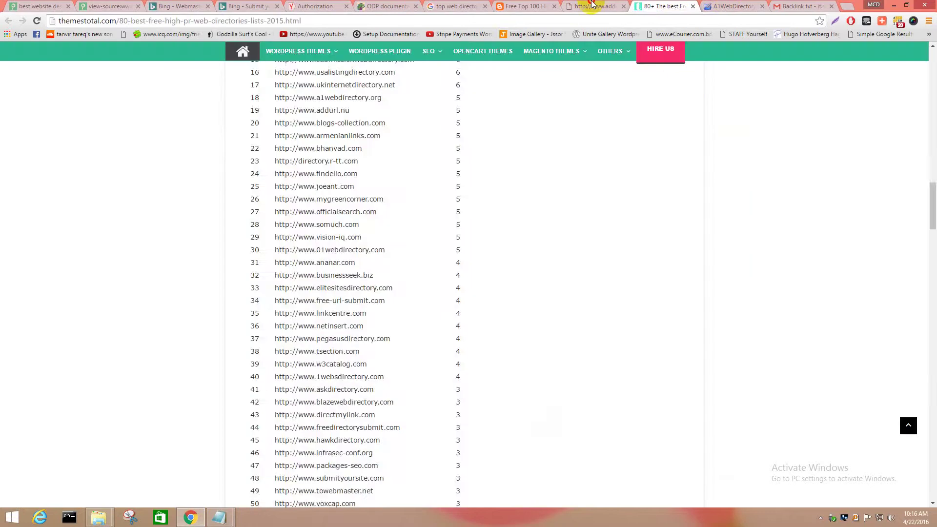
{"action": "left_click", "coordinate": [592, 5]}
{"action": "left_click", "coordinate": [651, 5]}
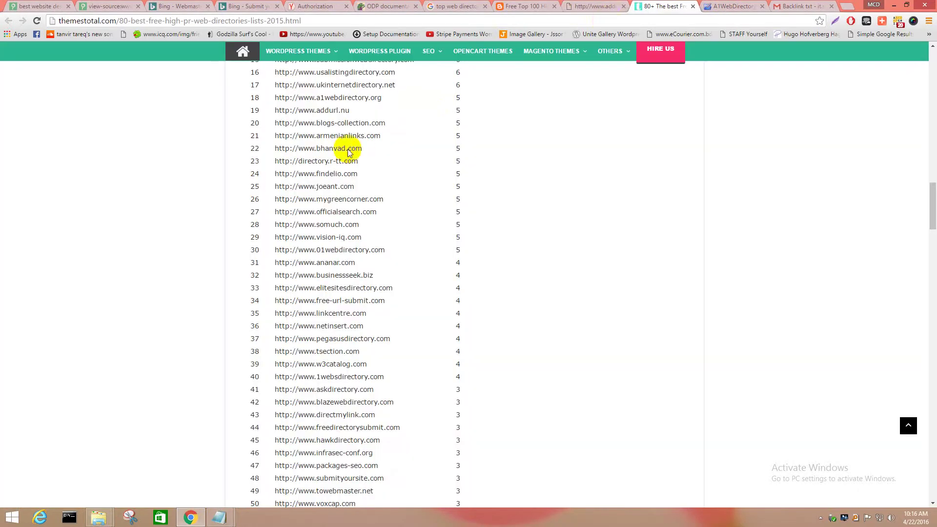
{"action": "left_click", "coordinate": [524, 6]}
{"action": "left_click", "coordinate": [454, 6]}
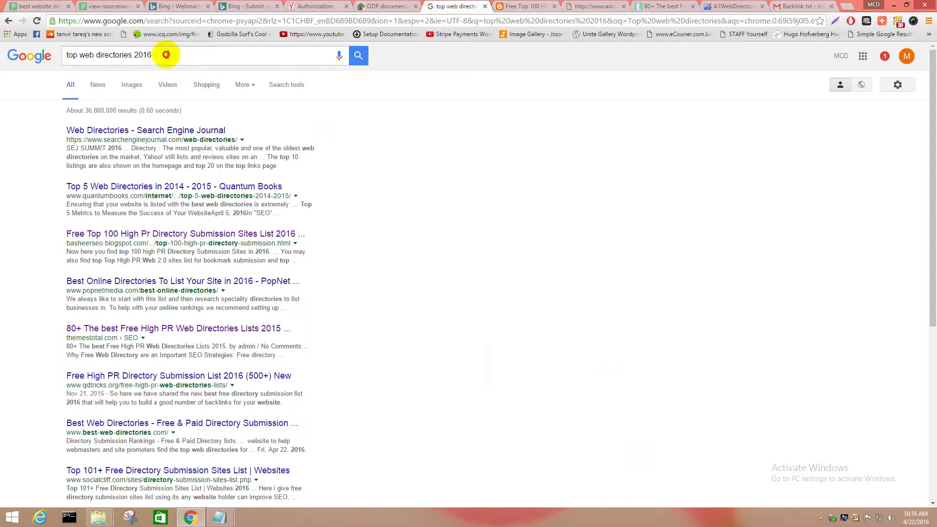
Step: Replace the 'top web directories 2016' query by typing 'Top Social Bookmarking Site'
{"action": "left_click_drag", "start_coordinate": [164, 55], "coordinate": [53, 58]}
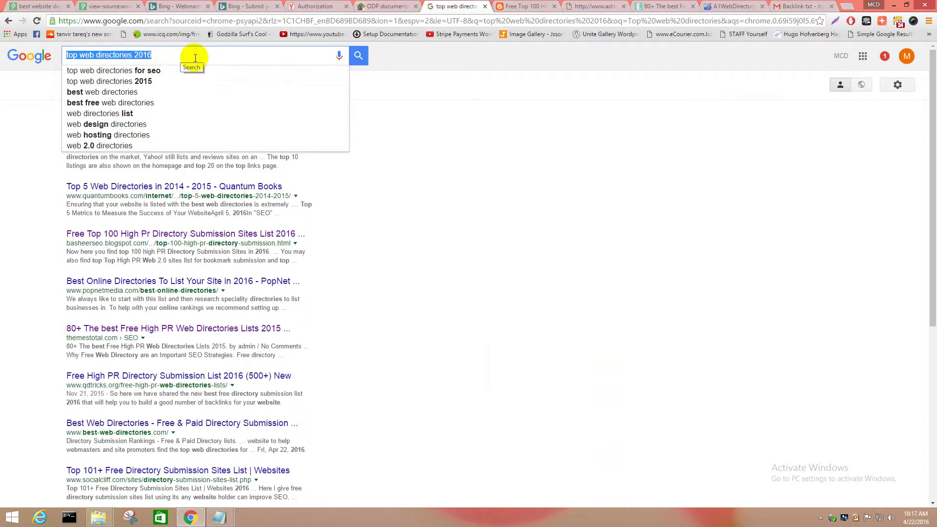
{"action": "type", "text": "Top Social Bookmarking Site"}
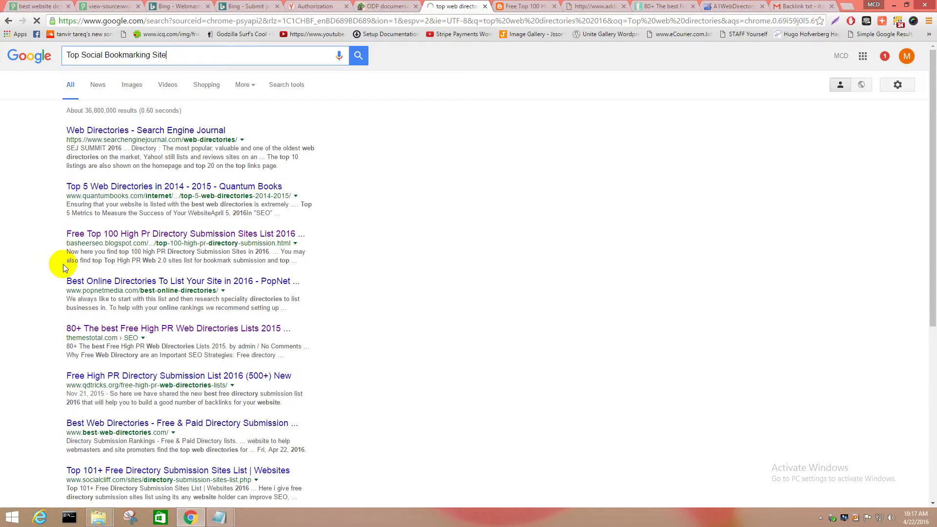
Step: Search for top social bookmarking sites and open SEJ's 50+ Social Bookmarking Sites article in a new tab
{"action": "key", "text": "Return"}
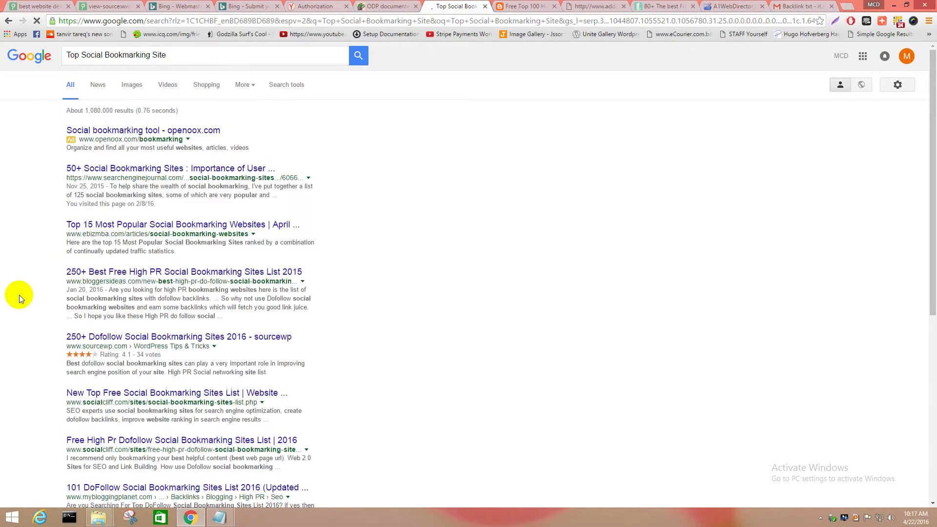
{"action": "right_click", "coordinate": [129, 171]}
{"action": "left_click", "coordinate": [151, 180]}
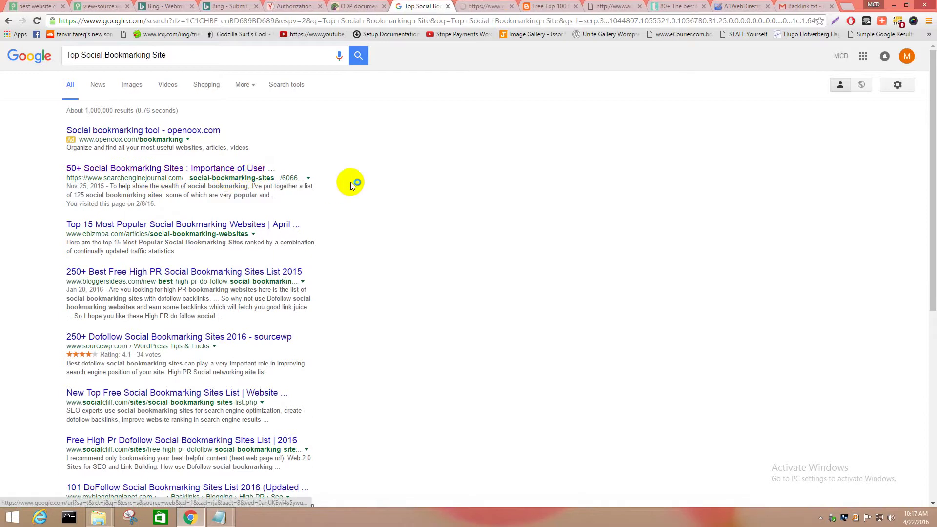
{"action": "left_click", "coordinate": [126, 227]}
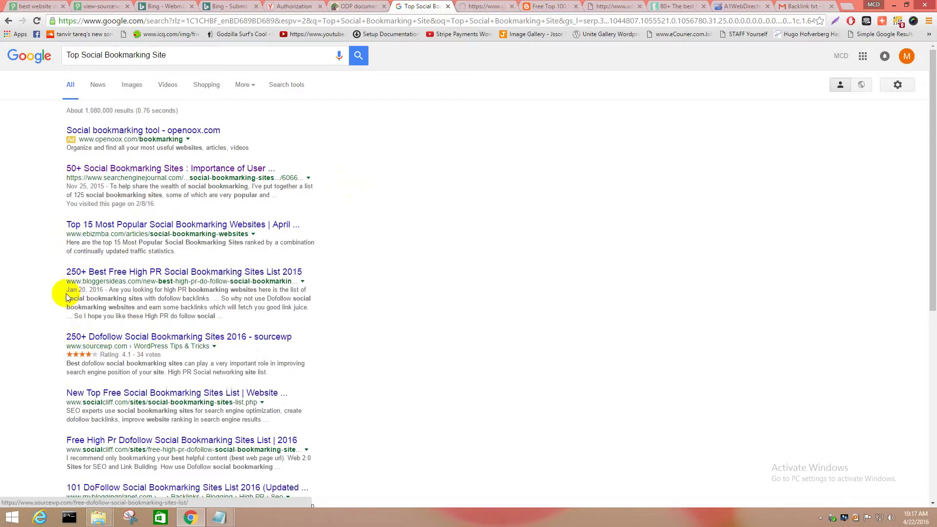
{"action": "scroll", "coordinate": [67, 297], "scroll_direction": "down", "scroll_amount": 7}
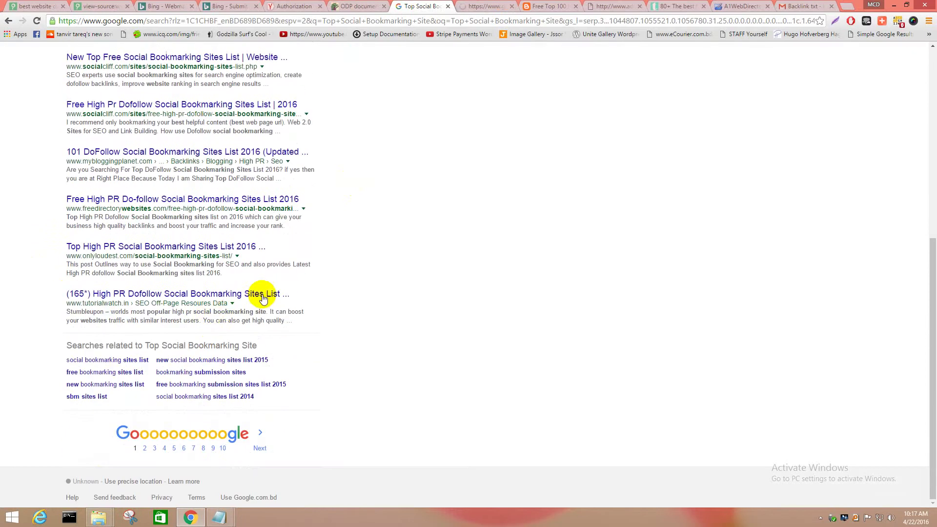
{"action": "scroll", "coordinate": [262, 298], "scroll_direction": "up", "scroll_amount": 10}
{"action": "left_click", "coordinate": [484, 7]}
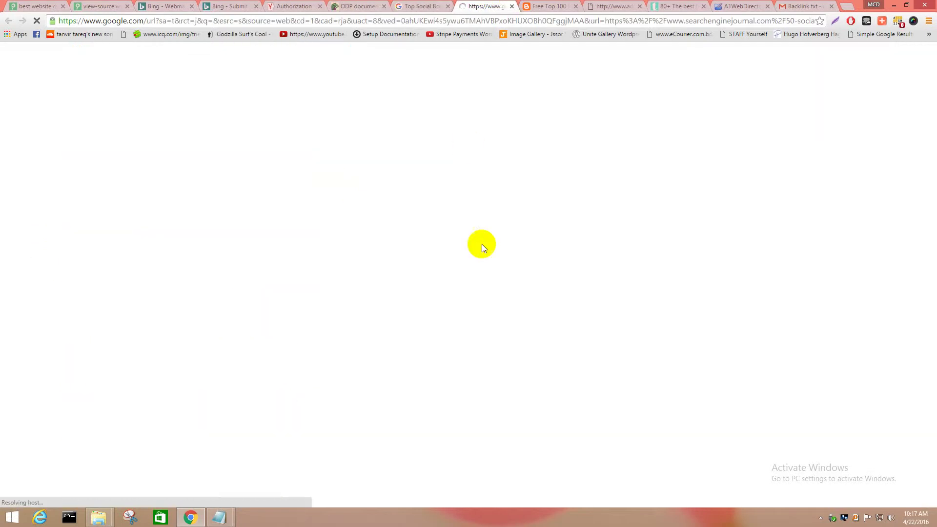
Step: Close the addurl, themestotal, A1WebDirectory, Backlink txt email and Free Top 100 blog tabs
{"action": "left_click", "coordinate": [548, 7]}
{"action": "left_click", "coordinate": [616, 7]}
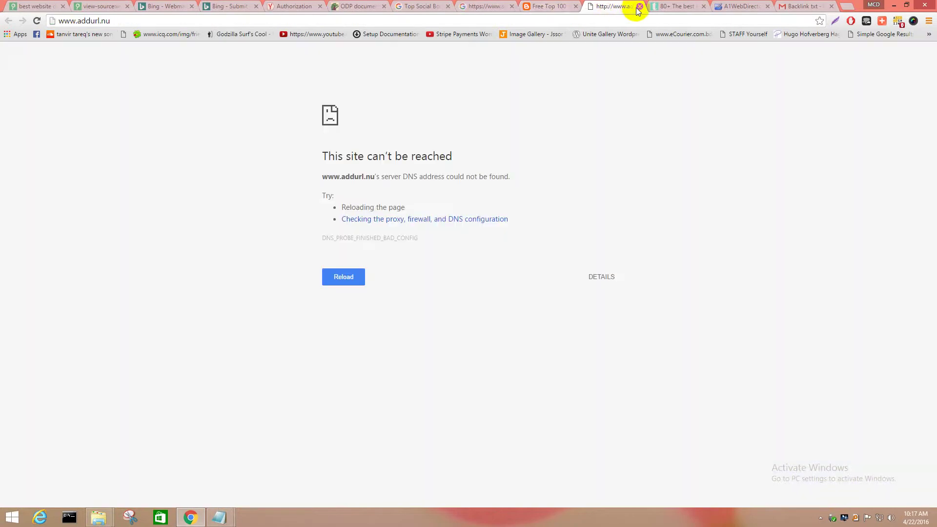
{"action": "left_click", "coordinate": [640, 6]}
{"action": "left_click", "coordinate": [640, 6]}
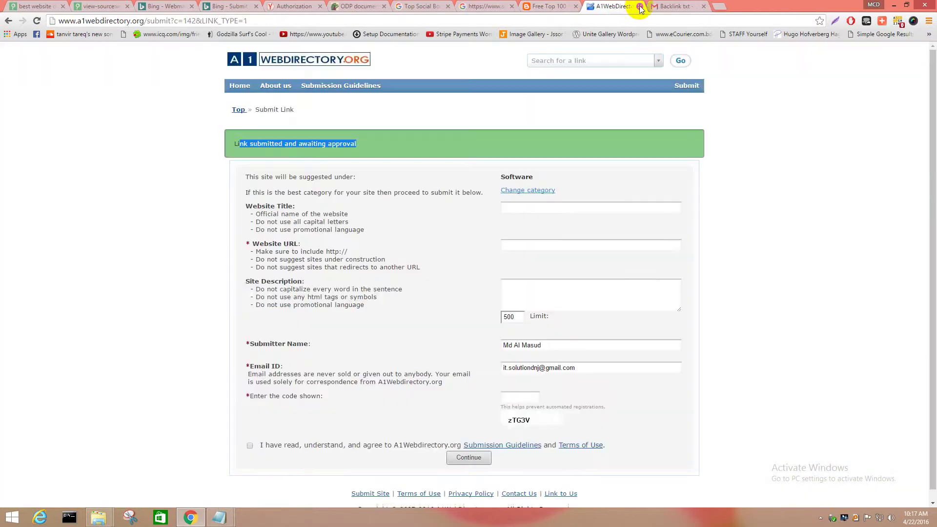
{"action": "left_click", "coordinate": [640, 7]}
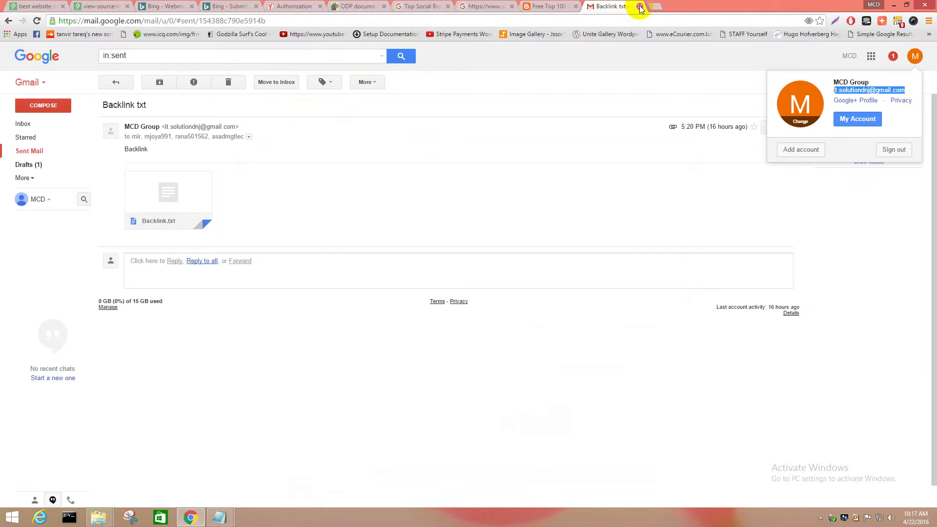
{"action": "left_click", "coordinate": [640, 7]}
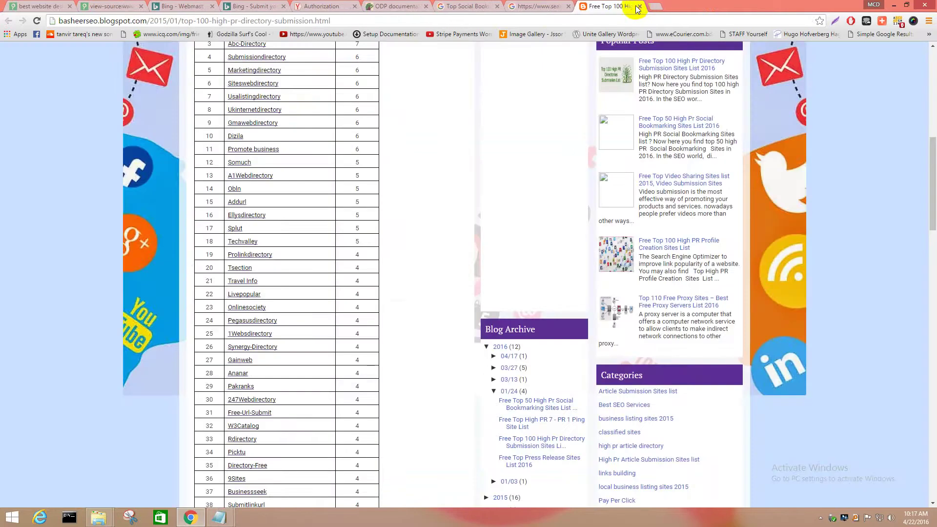
{"action": "scroll", "coordinate": [239, 239], "scroll_direction": "down", "scroll_amount": 7}
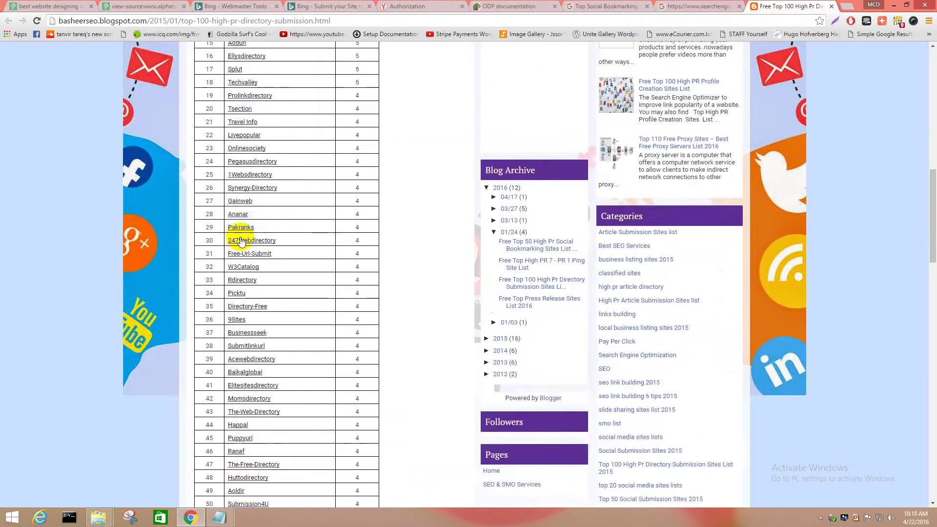
{"action": "scroll", "coordinate": [242, 243], "scroll_direction": "down", "scroll_amount": 18}
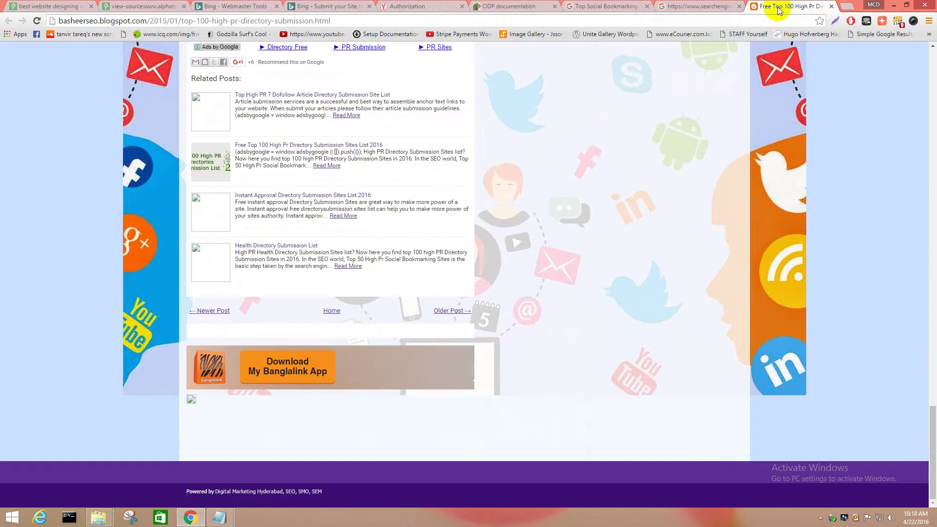
{"action": "left_click", "coordinate": [831, 6]}
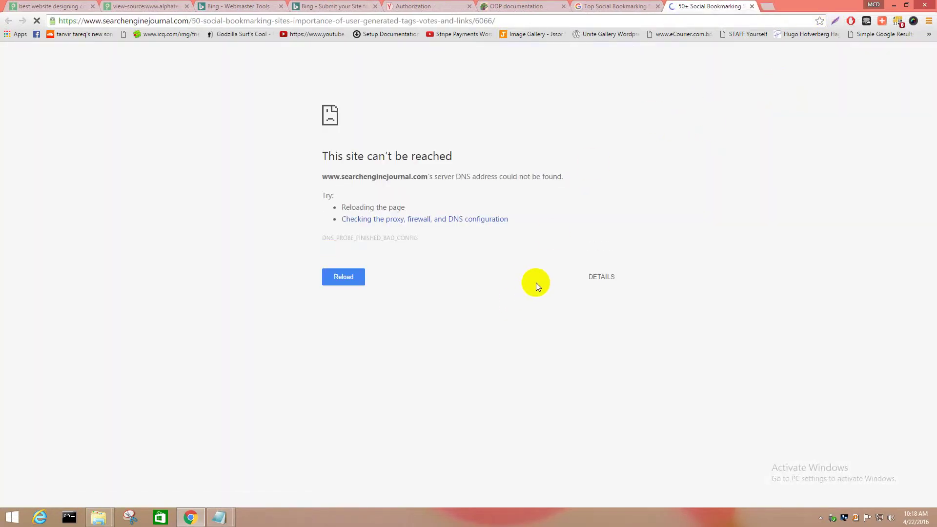
Step: Read through the dmoz site suggestion help page
{"action": "left_click", "coordinate": [607, 5]}
{"action": "left_click", "coordinate": [518, 6]}
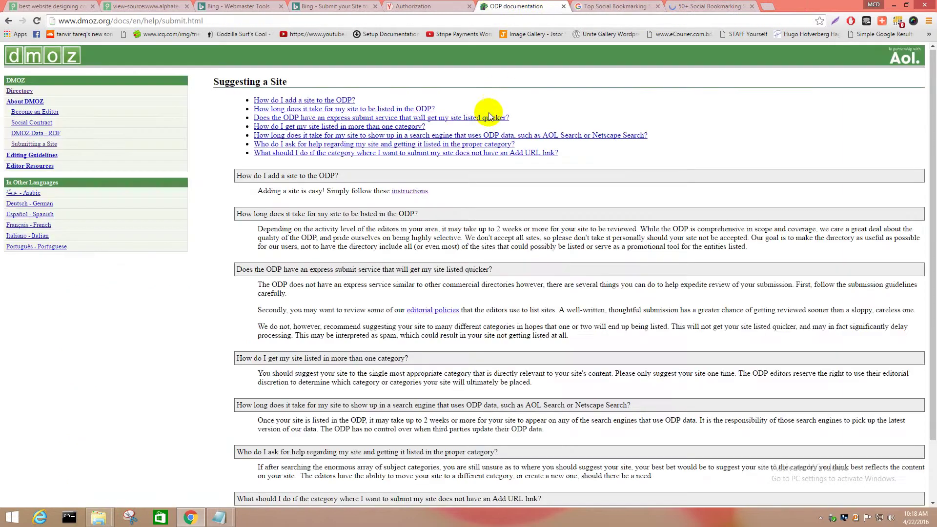
{"action": "scroll", "coordinate": [490, 116], "scroll_direction": "down", "scroll_amount": 3}
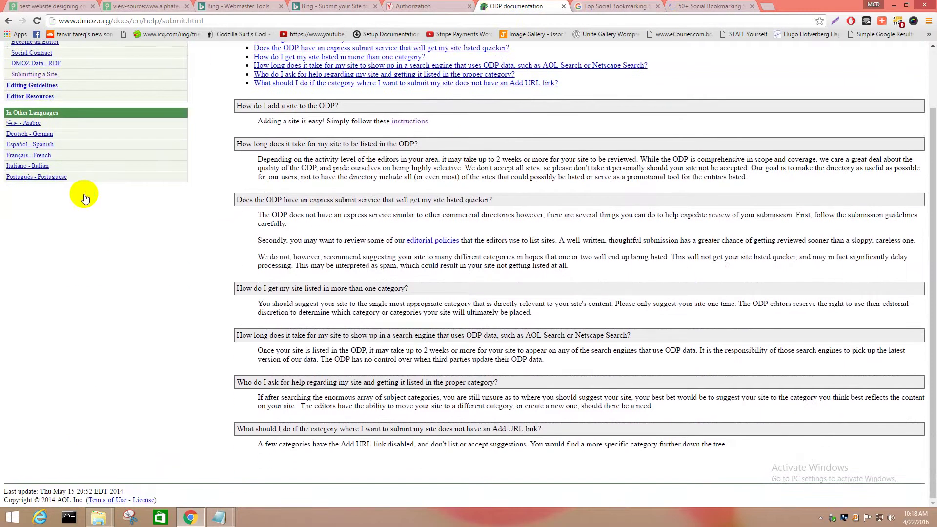
{"action": "scroll", "coordinate": [84, 197], "scroll_direction": "up", "scroll_amount": 3}
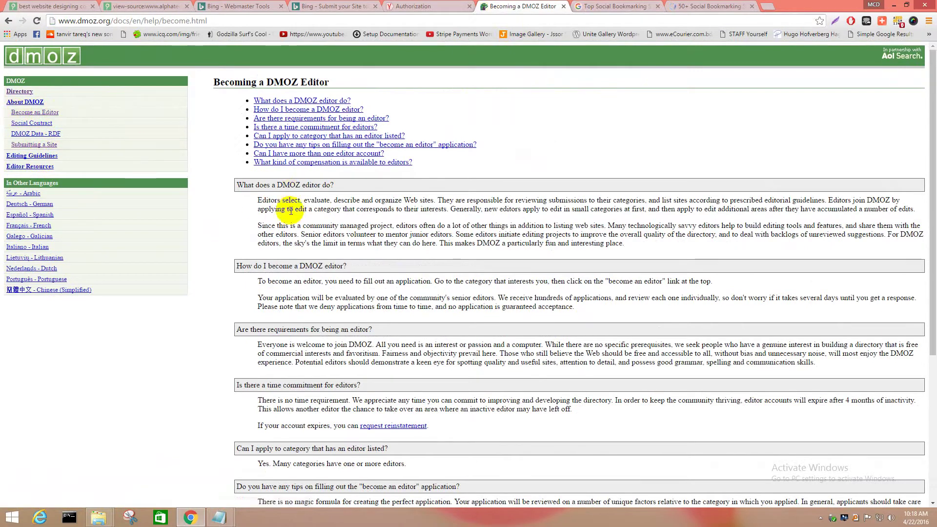
{"action": "scroll", "coordinate": [291, 211], "scroll_direction": "down", "scroll_amount": 5}
{"action": "scroll", "coordinate": [233, 254], "scroll_direction": "up", "scroll_amount": 4}
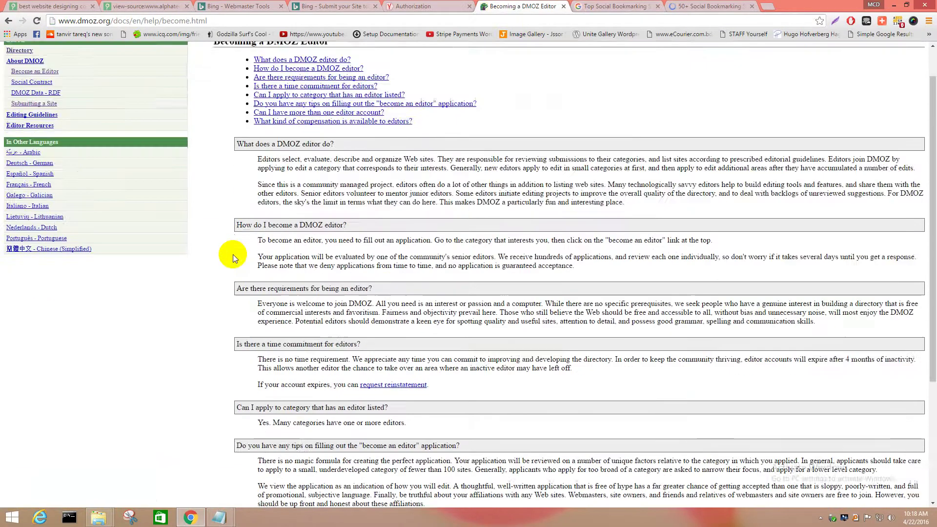
{"action": "scroll", "coordinate": [233, 254], "scroll_direction": "up", "scroll_amount": 1}
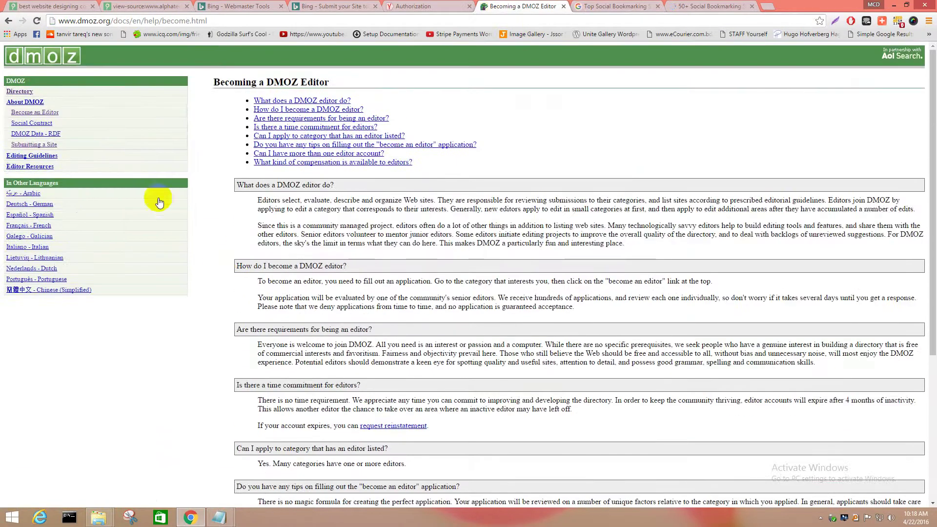
Step: Open dmoz's Become an Editor guide and its editor account reinstatement request page, then return to the search results
{"action": "left_click", "coordinate": [35, 113]}
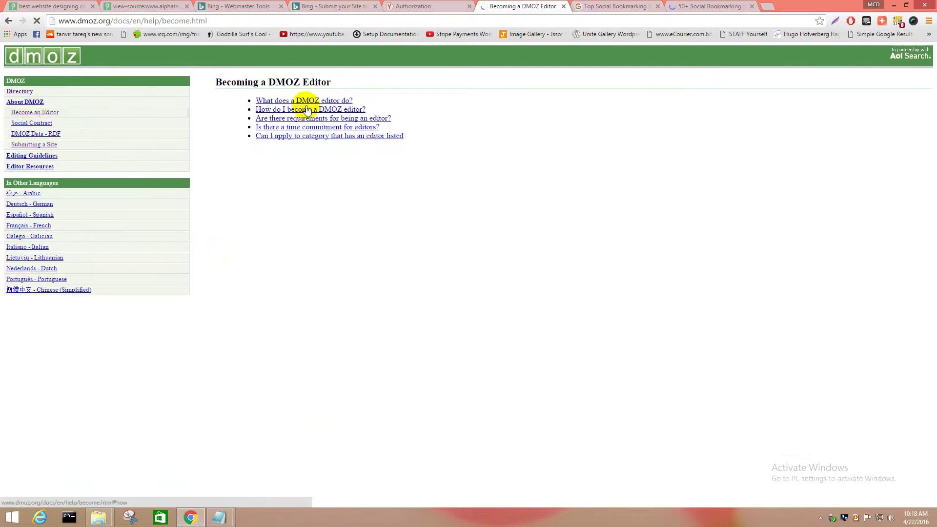
{"action": "scroll", "coordinate": [336, 244], "scroll_direction": "down", "scroll_amount": 3}
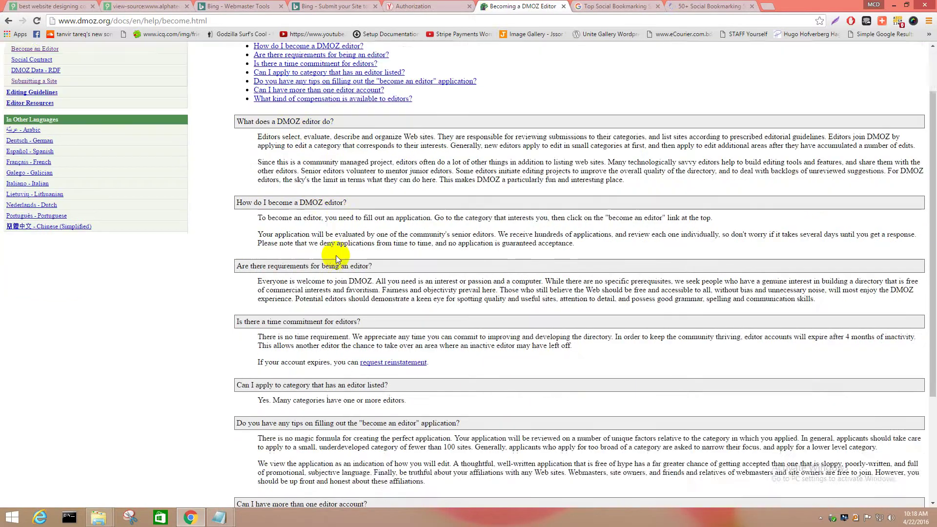
{"action": "left_click", "coordinate": [385, 279]}
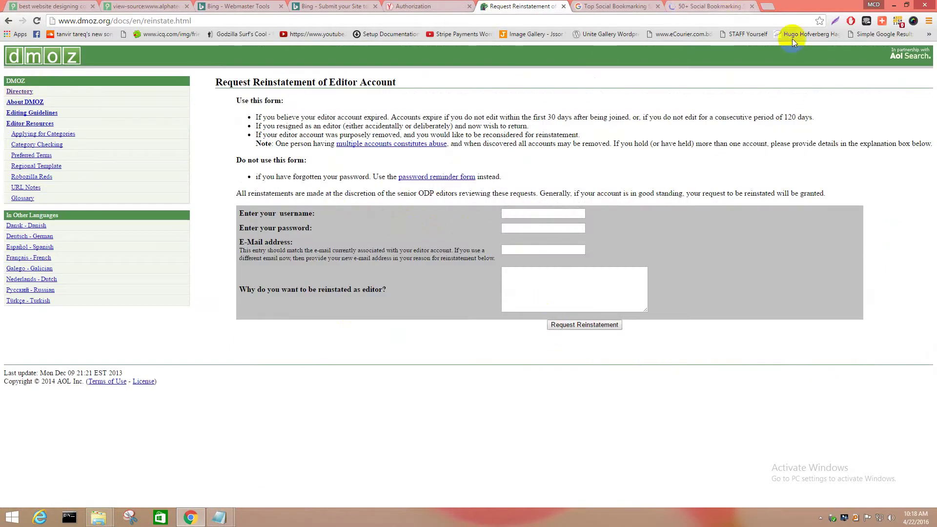
{"action": "left_click", "coordinate": [635, 6]}
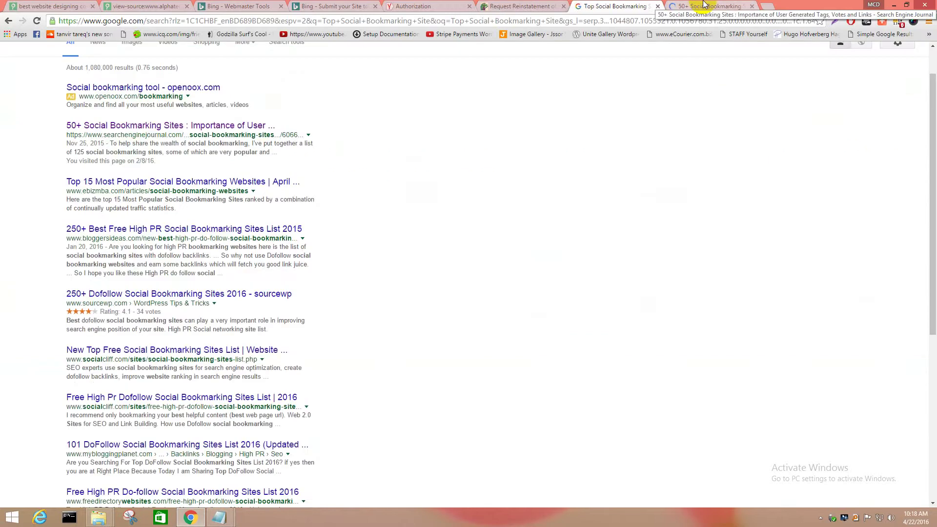
Step: Read the SEJ 50+ Social Bookmarking Sites article after dismissing the SEJ Summit popup
{"action": "left_click", "coordinate": [705, 5]}
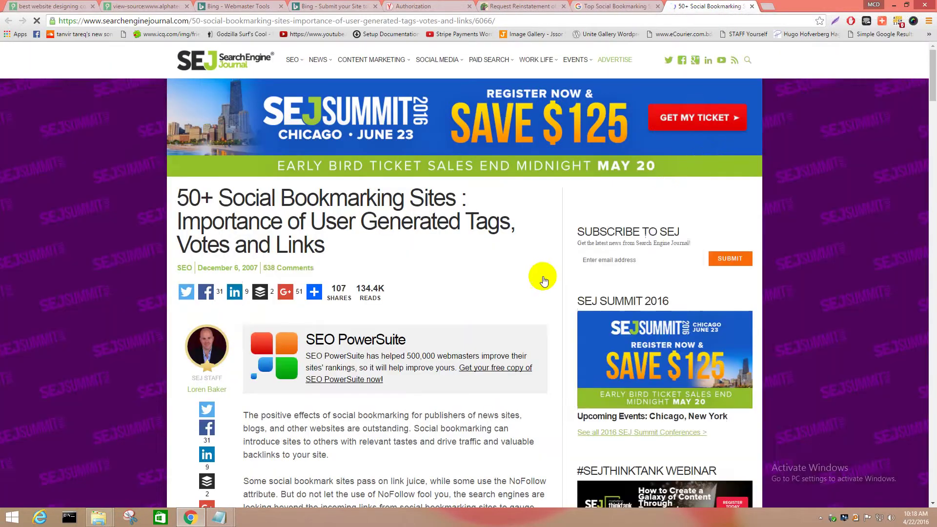
{"action": "scroll", "coordinate": [542, 271], "scroll_direction": "down", "scroll_amount": 5}
{"action": "scroll", "coordinate": [542, 271], "scroll_direction": "down", "scroll_amount": 1}
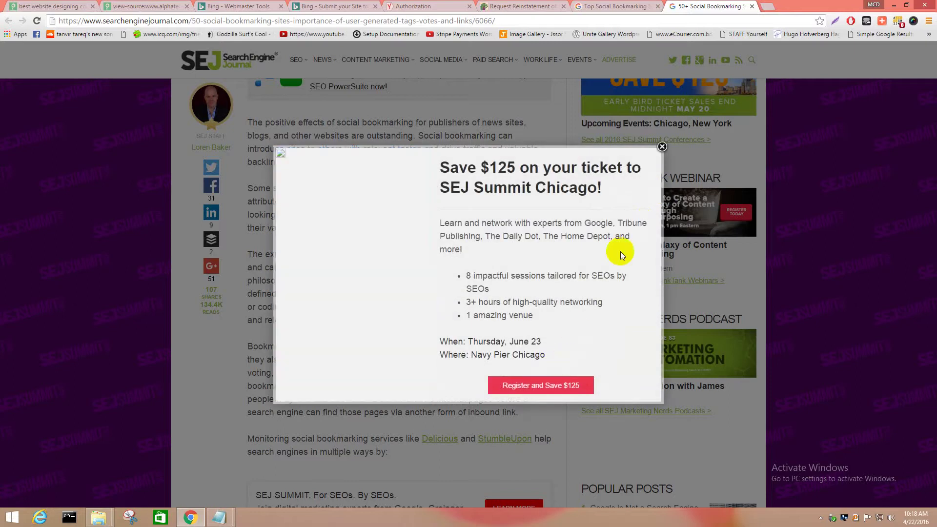
{"action": "left_click", "coordinate": [662, 147]}
{"action": "scroll", "coordinate": [425, 201], "scroll_direction": "down", "scroll_amount": 7}
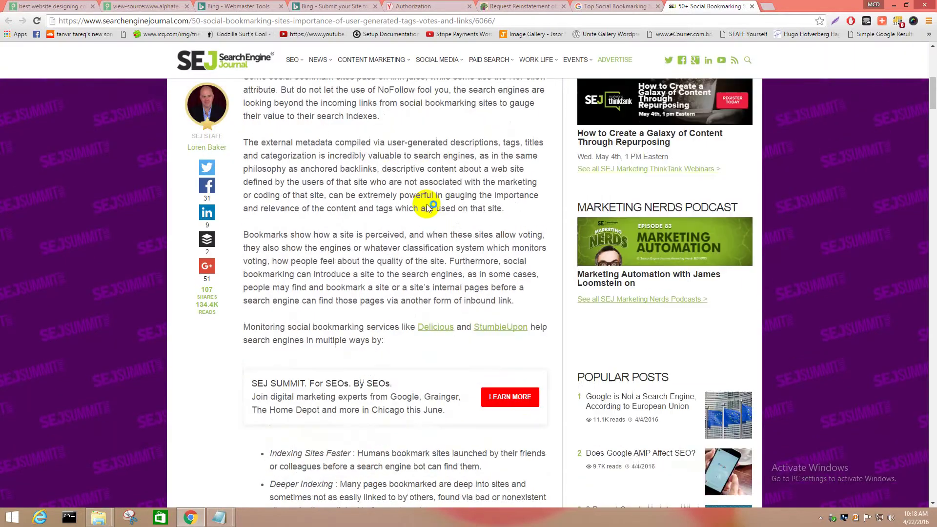
{"action": "scroll", "coordinate": [427, 211], "scroll_direction": "down", "scroll_amount": 13}
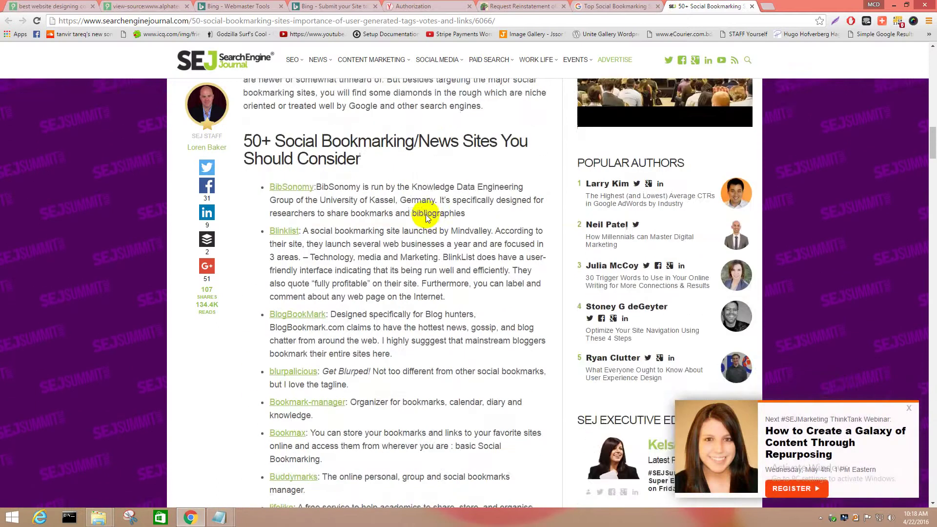
{"action": "scroll", "coordinate": [427, 214], "scroll_direction": "up", "scroll_amount": 1}
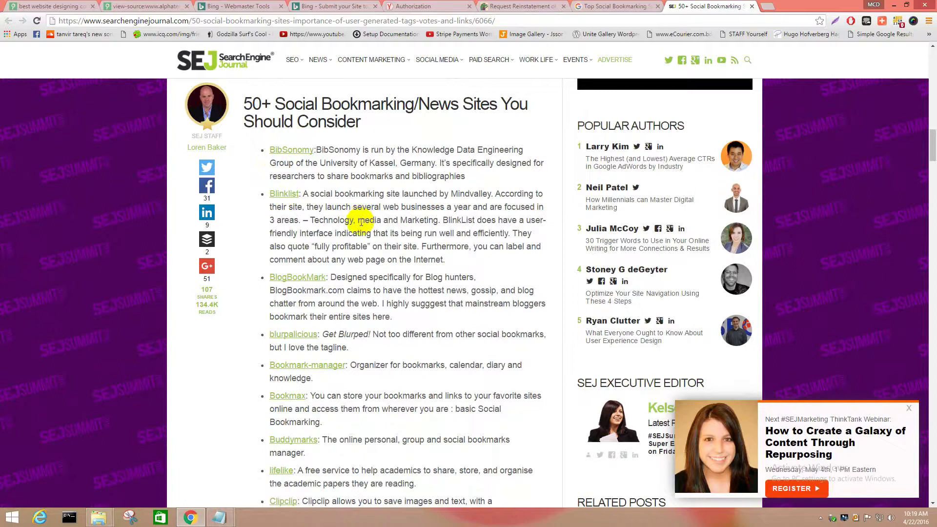
{"action": "scroll", "coordinate": [412, 265], "scroll_direction": "down", "scroll_amount": 1}
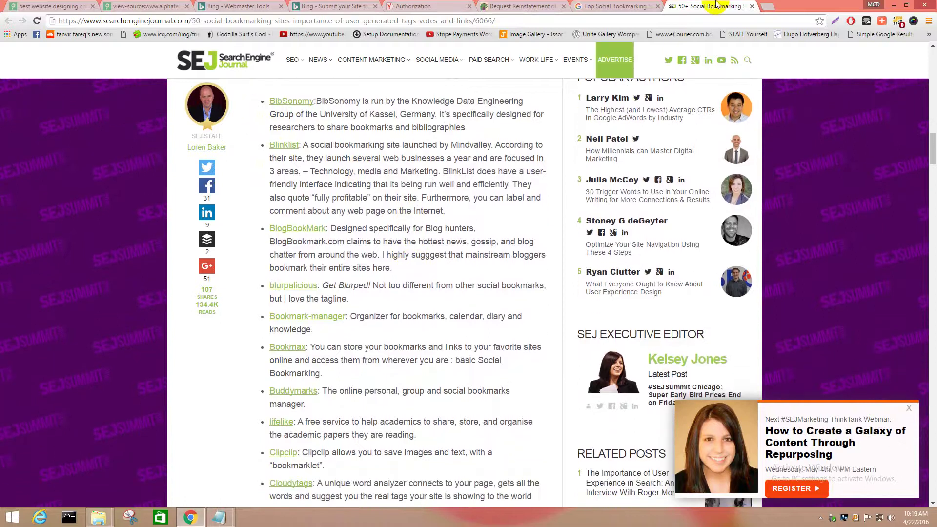
Step: Open the 250+ Dofollow and 250+ Best Free High PR bookmarking lists in new tabs
{"action": "left_click", "coordinate": [616, 6]}
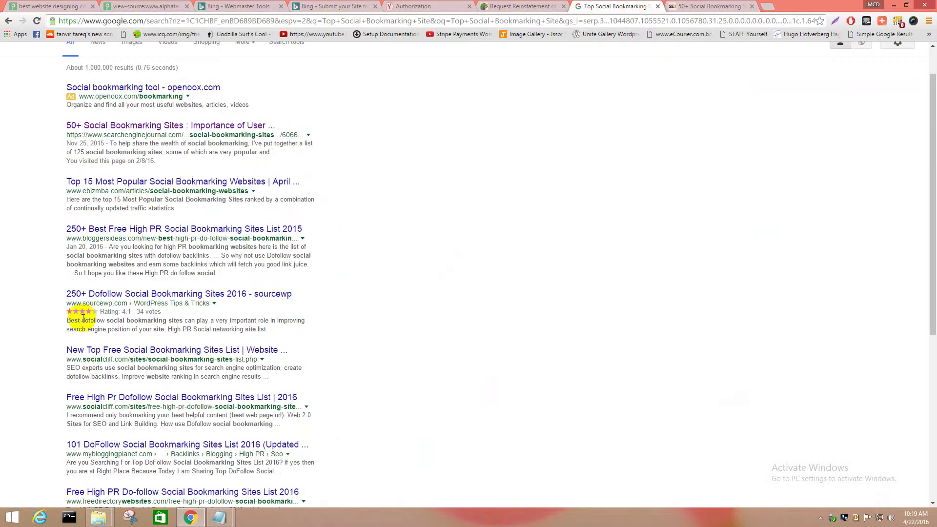
{"action": "right_click", "coordinate": [97, 295]}
{"action": "left_click", "coordinate": [111, 306]}
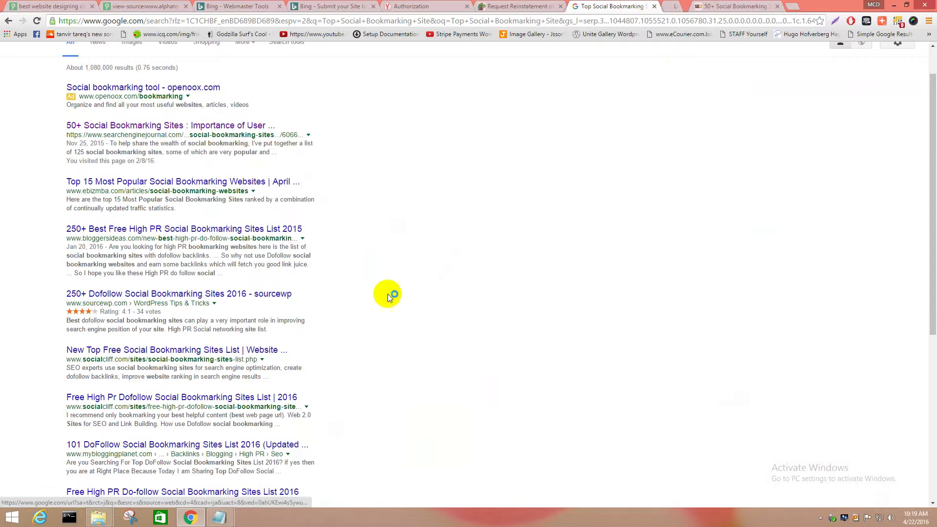
{"action": "right_click", "coordinate": [127, 230]}
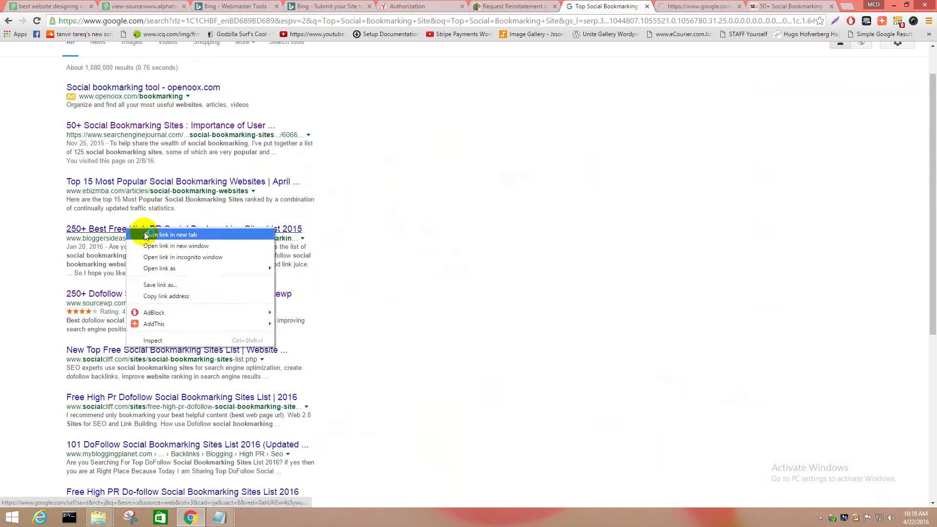
{"action": "left_click", "coordinate": [149, 239]}
Step: Find the Digg entry in the SEJ article and open Digg in a new tab
{"action": "left_click", "coordinate": [789, 7]}
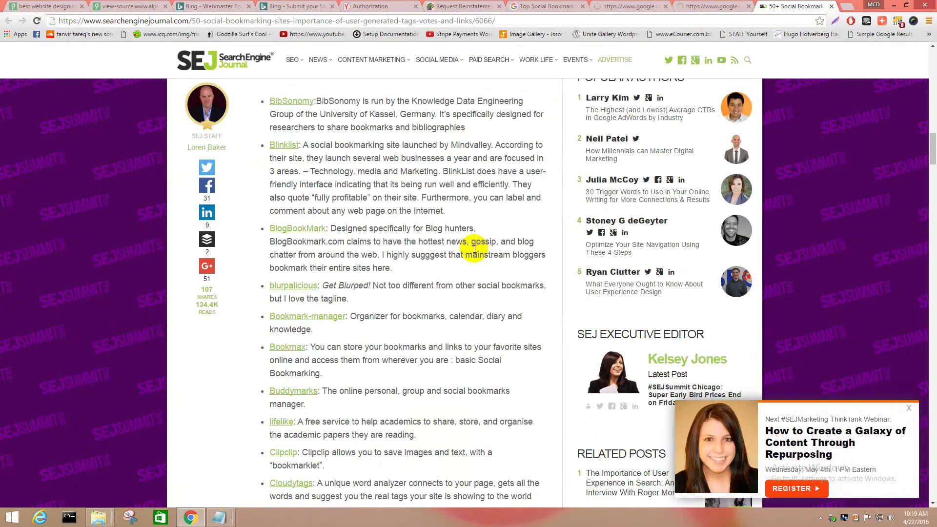
{"action": "scroll", "coordinate": [474, 246], "scroll_direction": "down", "scroll_amount": 4}
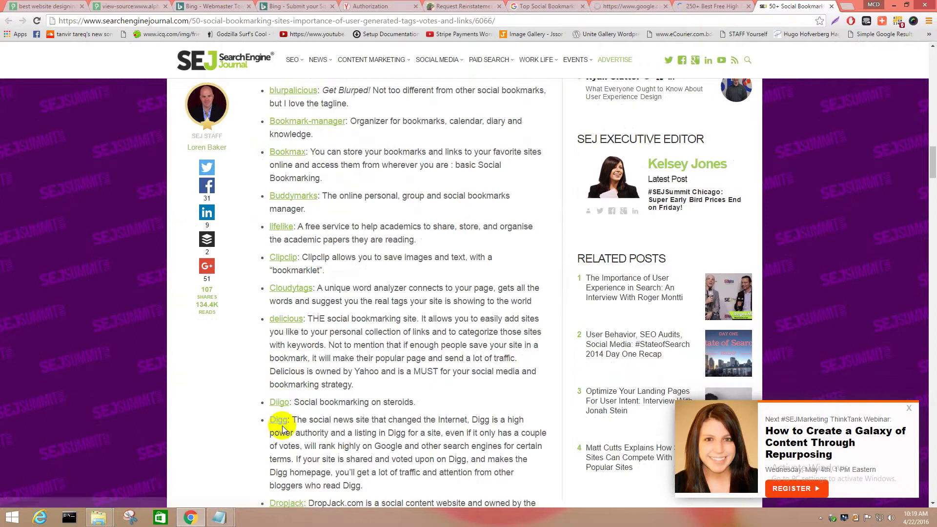
{"action": "scroll", "coordinate": [343, 388], "scroll_direction": "down", "scroll_amount": 1}
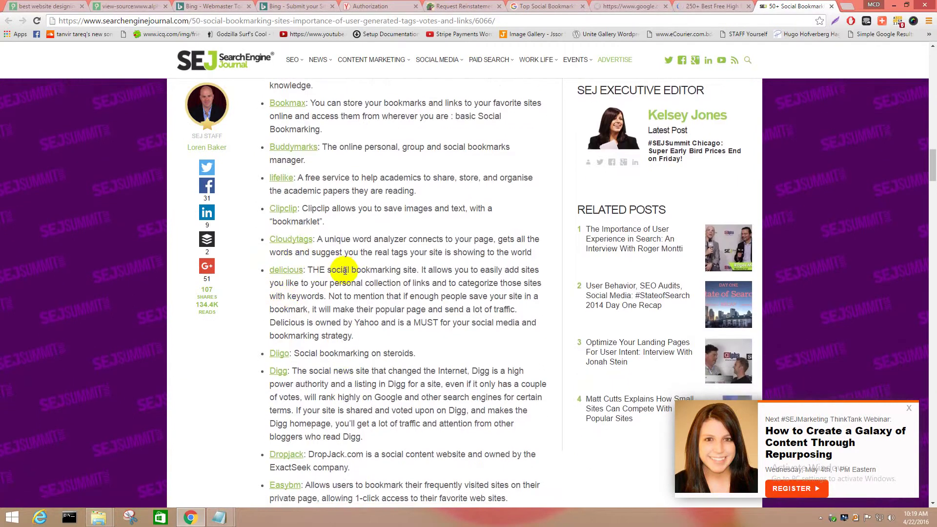
{"action": "scroll", "coordinate": [345, 271], "scroll_direction": "down", "scroll_amount": 2}
{"action": "scroll", "coordinate": [350, 335], "scroll_direction": "down", "scroll_amount": 2}
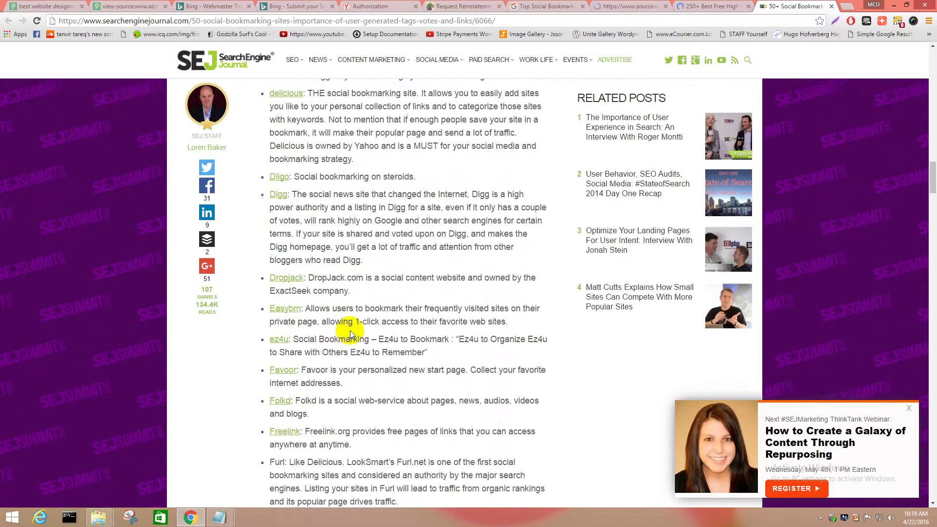
{"action": "scroll", "coordinate": [351, 335], "scroll_direction": "down", "scroll_amount": 1}
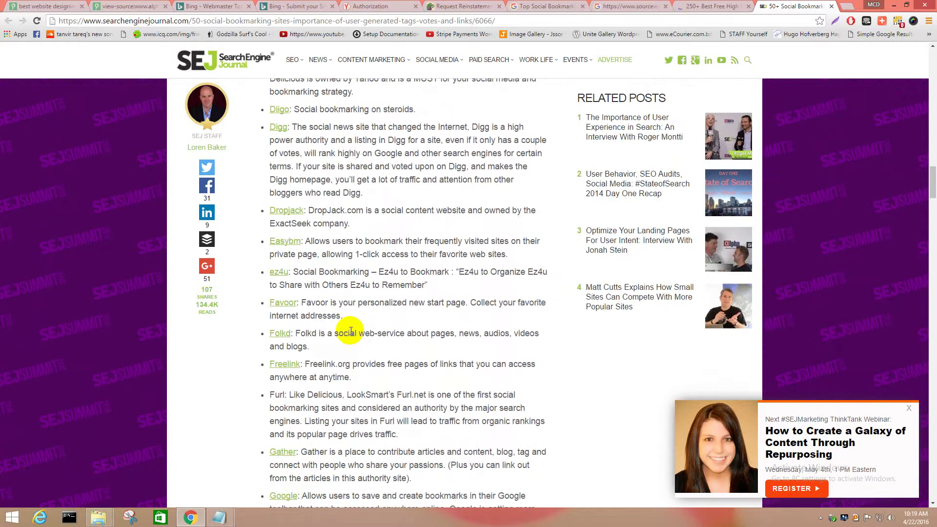
{"action": "scroll", "coordinate": [350, 330], "scroll_direction": "up", "scroll_amount": 2}
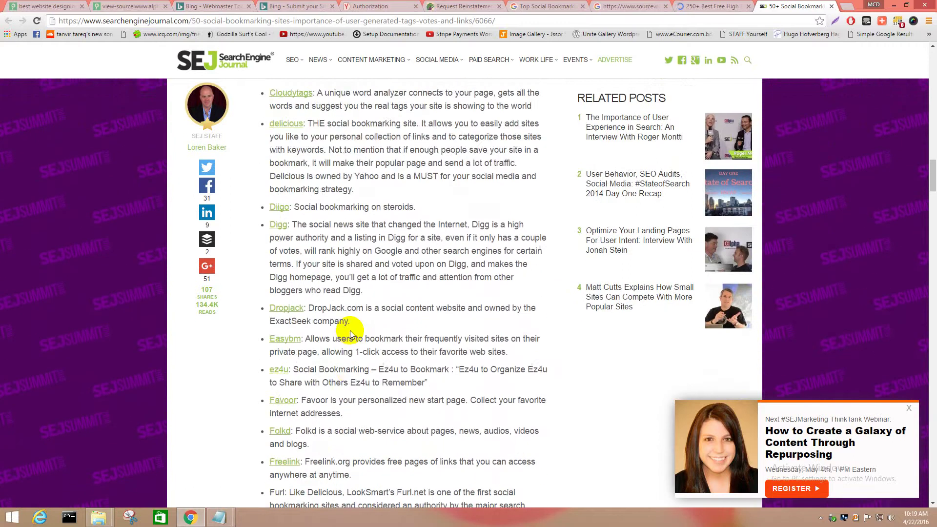
{"action": "right_click", "coordinate": [276, 228]}
{"action": "left_click", "coordinate": [298, 233]}
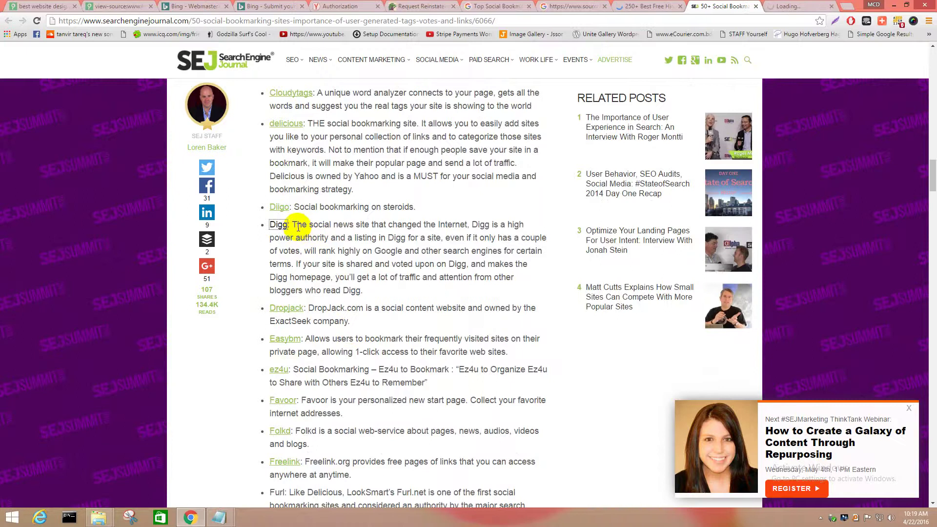
Step: Highlight the Digg description, then bring up the Digg home page
{"action": "left_click_drag", "start_coordinate": [298, 227], "coordinate": [528, 226]}
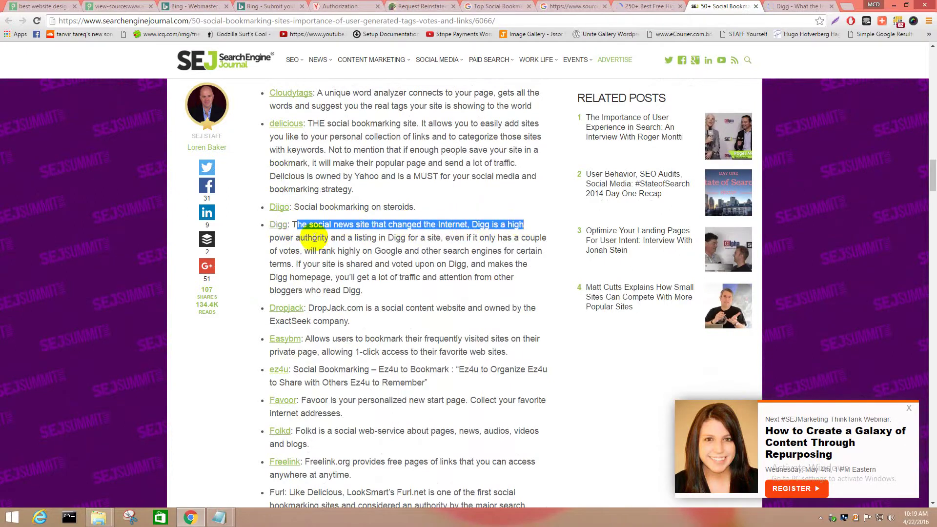
{"action": "left_click_drag", "start_coordinate": [296, 238], "coordinate": [500, 240]}
{"action": "left_click", "coordinate": [503, 239]}
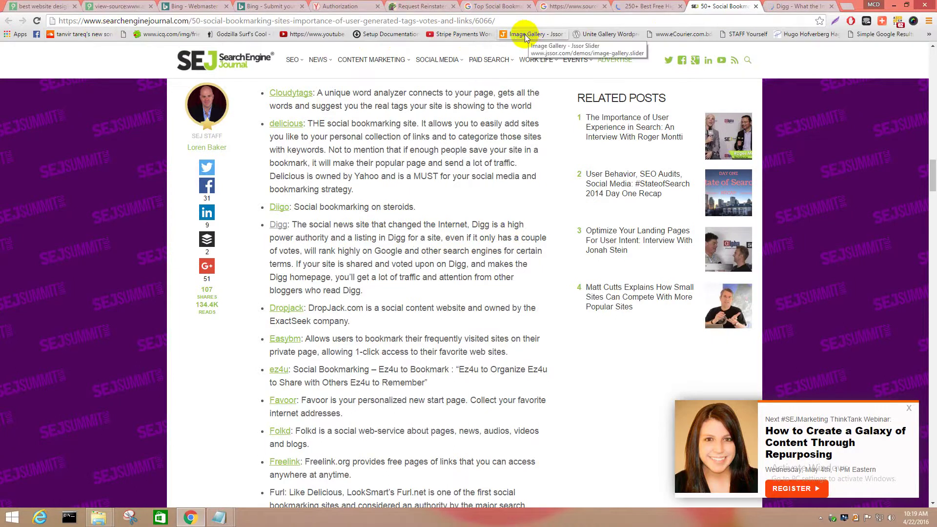
{"action": "left_click", "coordinate": [794, 6]}
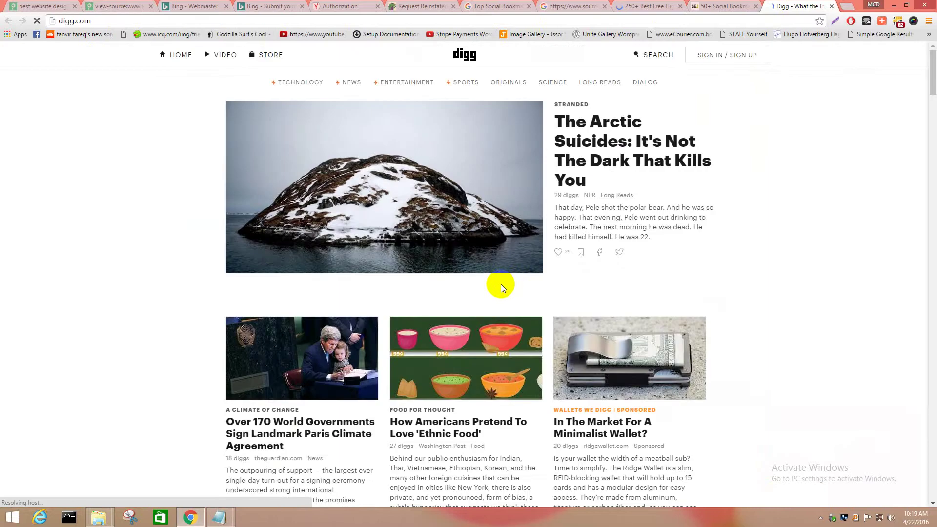
{"action": "left_click", "coordinate": [258, 252]}
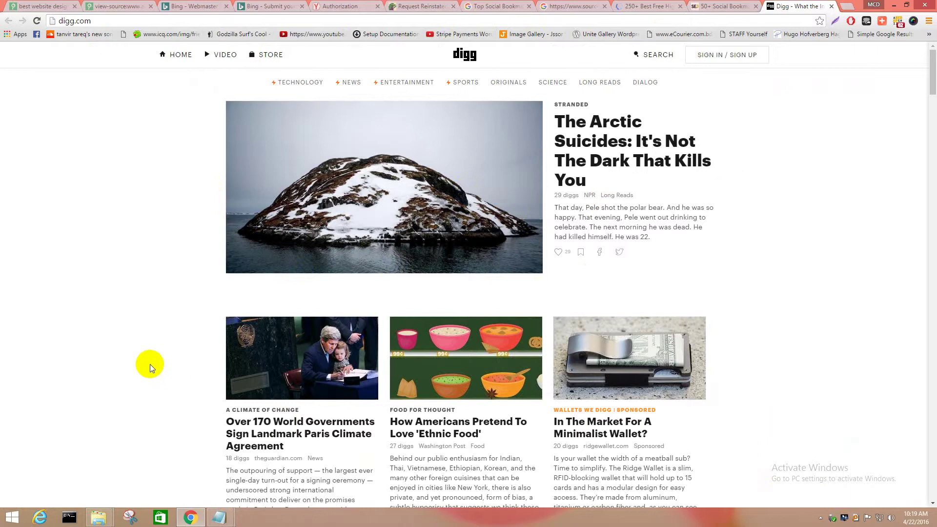
{"action": "scroll", "coordinate": [156, 372], "scroll_direction": "down", "scroll_amount": 7}
{"action": "scroll", "coordinate": [153, 370], "scroll_direction": "up", "scroll_amount": 7}
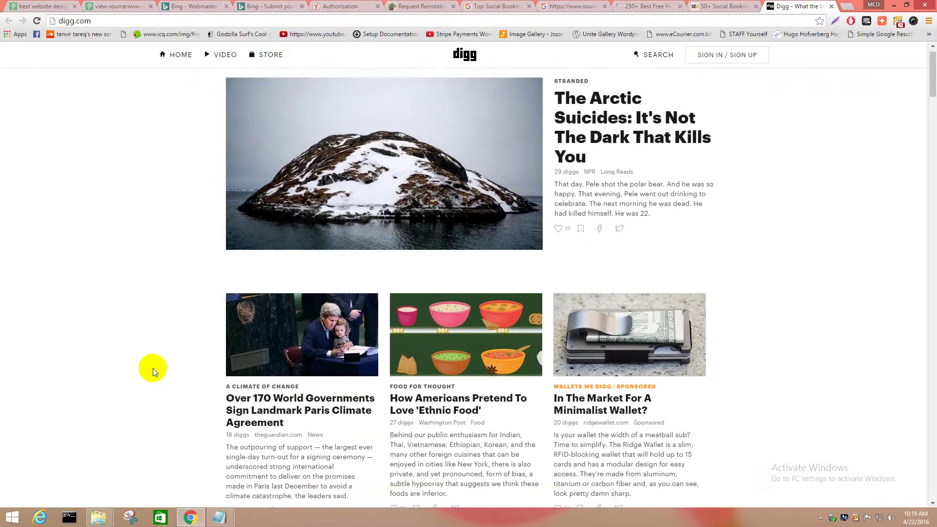
{"action": "scroll", "coordinate": [153, 371], "scroll_direction": "down", "scroll_amount": 7}
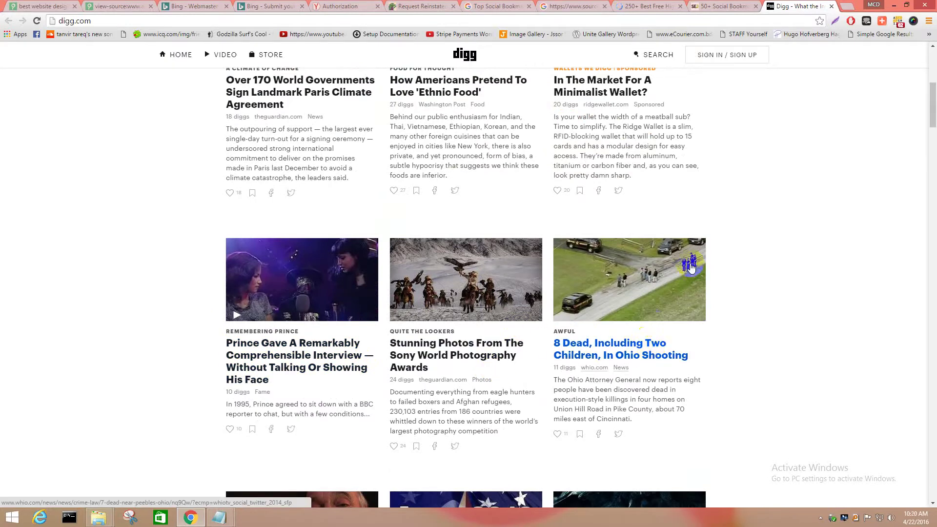
{"action": "scroll", "coordinate": [688, 263], "scroll_direction": "up", "scroll_amount": 7}
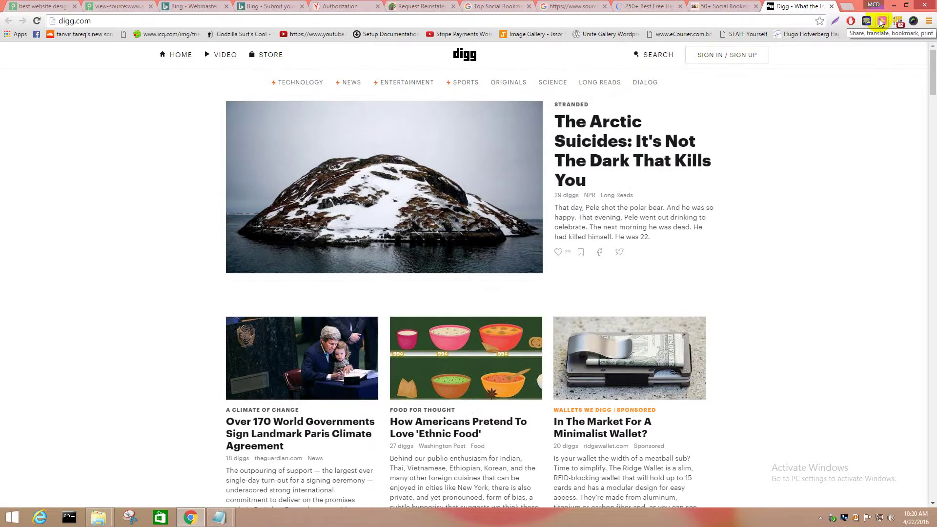
Step: On the alphatechworld.com tab, open the AddThis share menu and its More... services list
{"action": "left_click", "coordinate": [22, 6]}
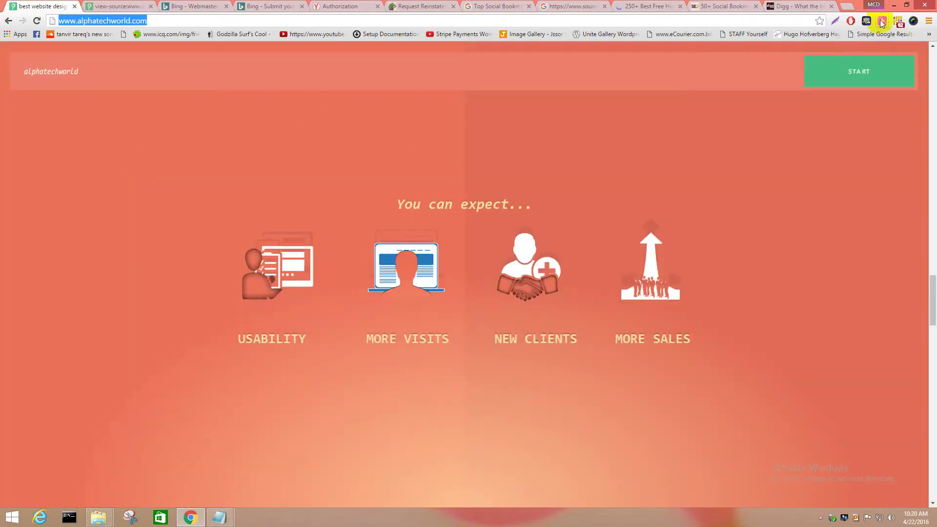
{"action": "left_click", "coordinate": [882, 22]}
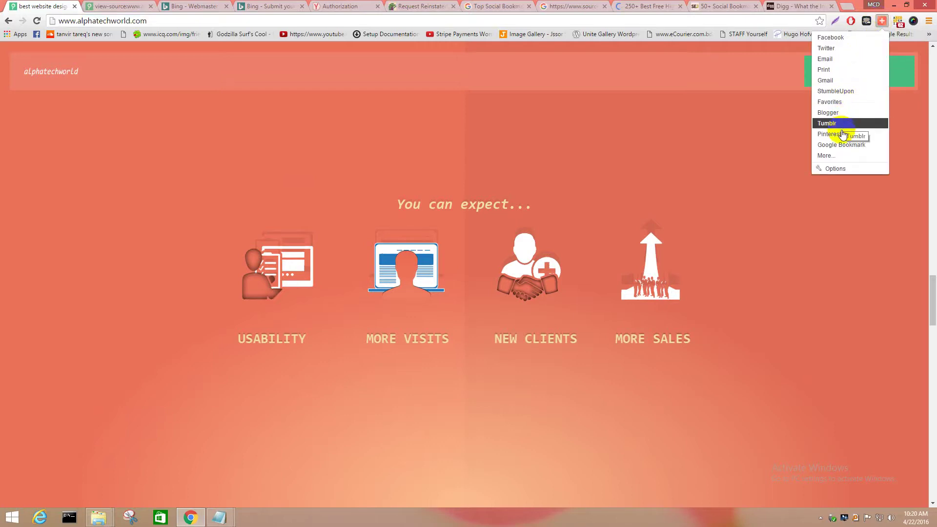
{"action": "left_click", "coordinate": [838, 156]}
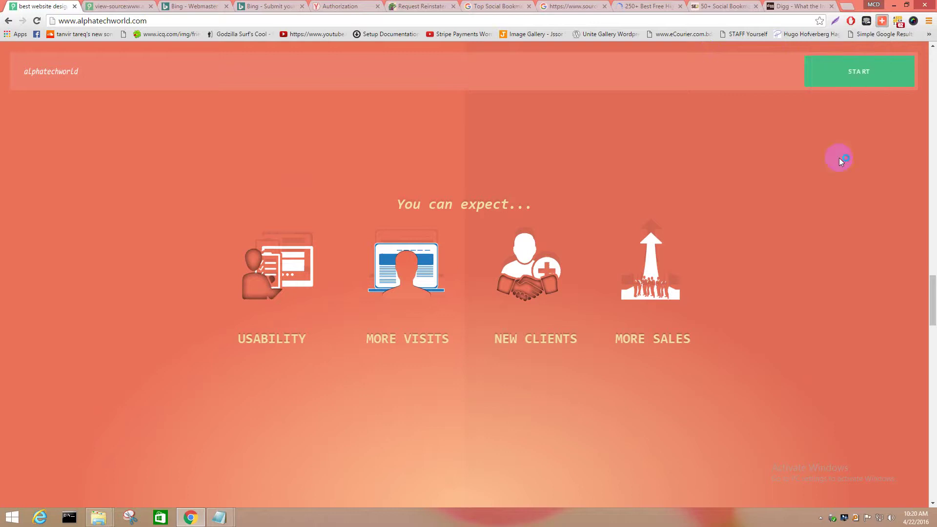